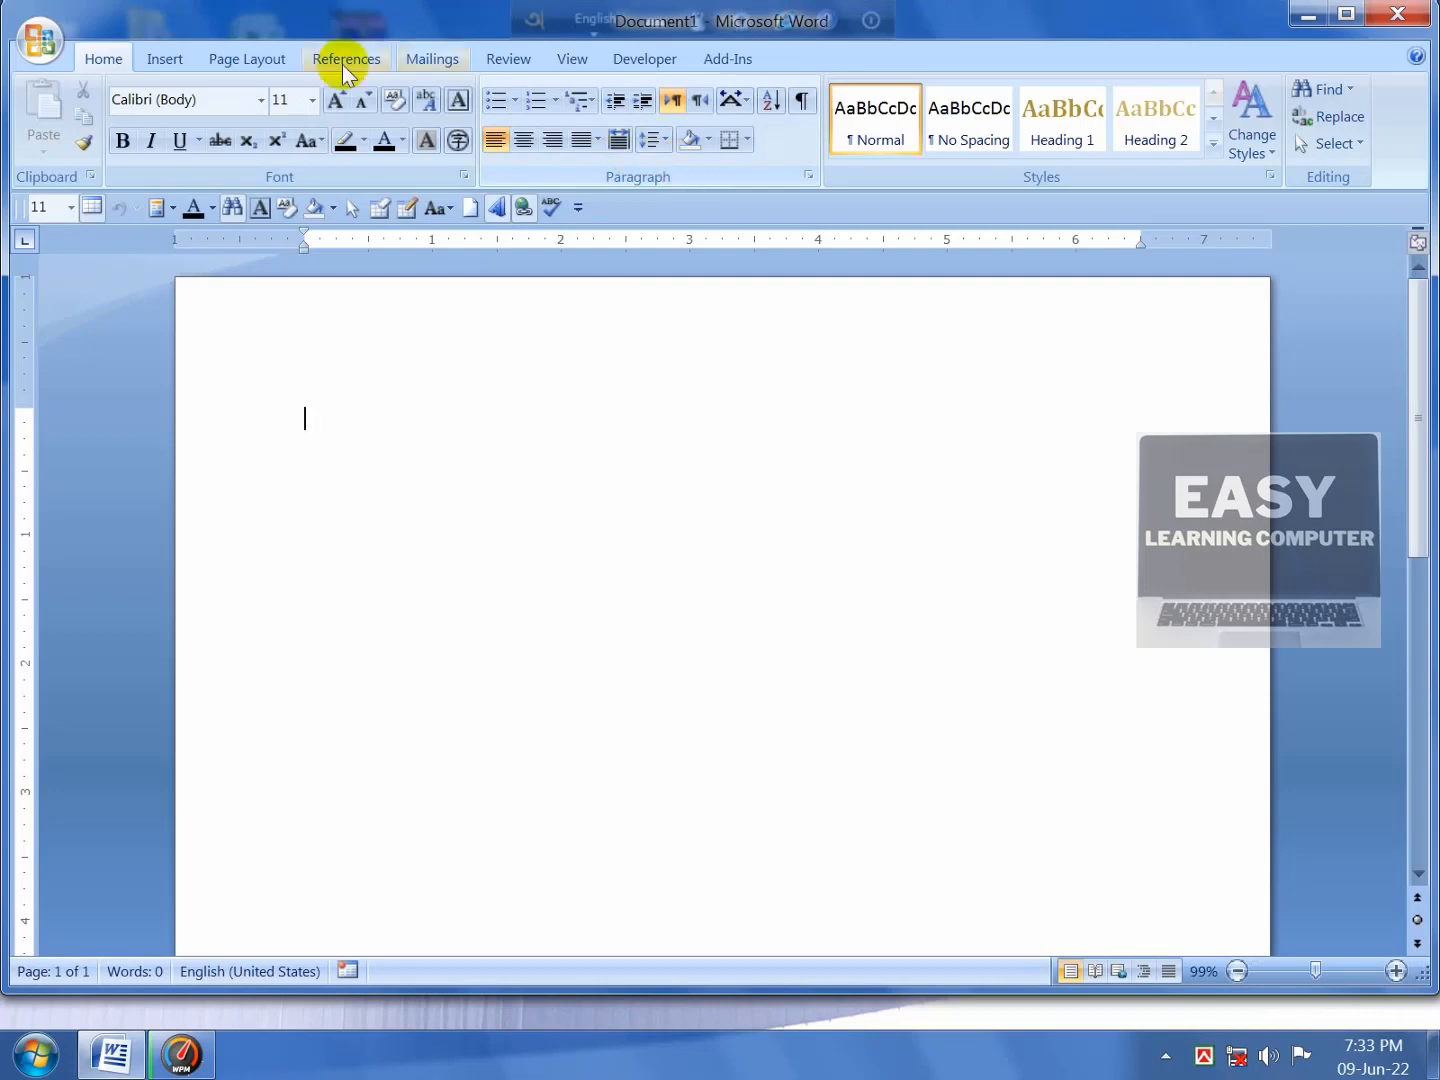
Step: Insert a table with nine columns and four rows into the blank document
{"action": "left_click", "coordinate": [170, 59]}
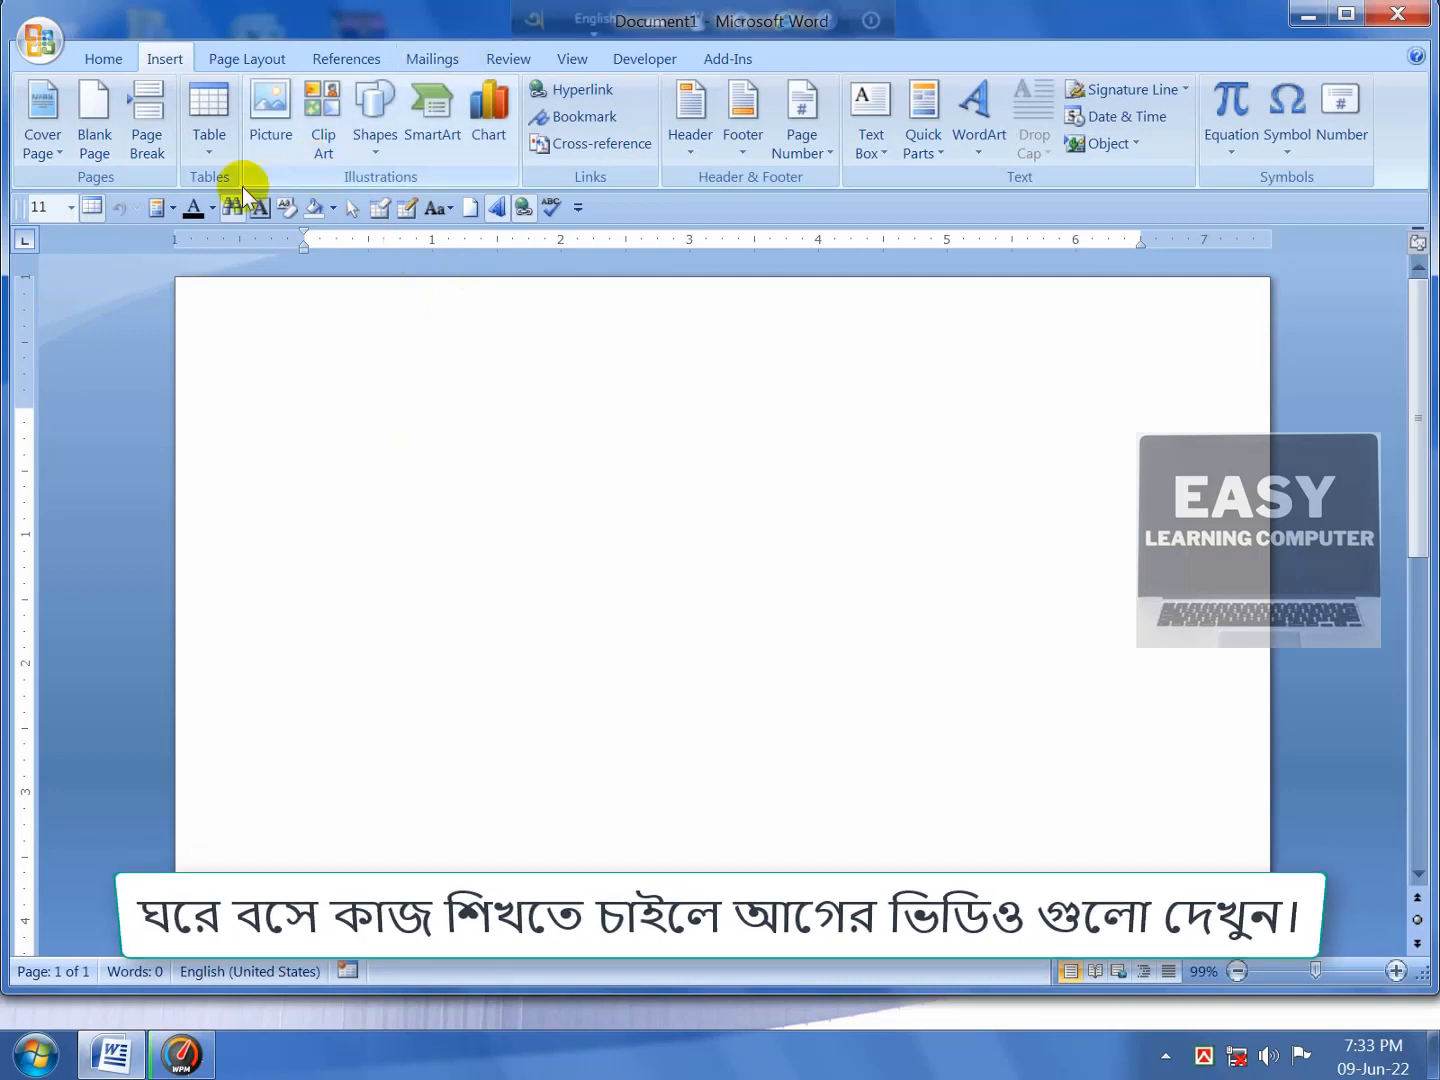
{"action": "left_click", "coordinate": [212, 159]}
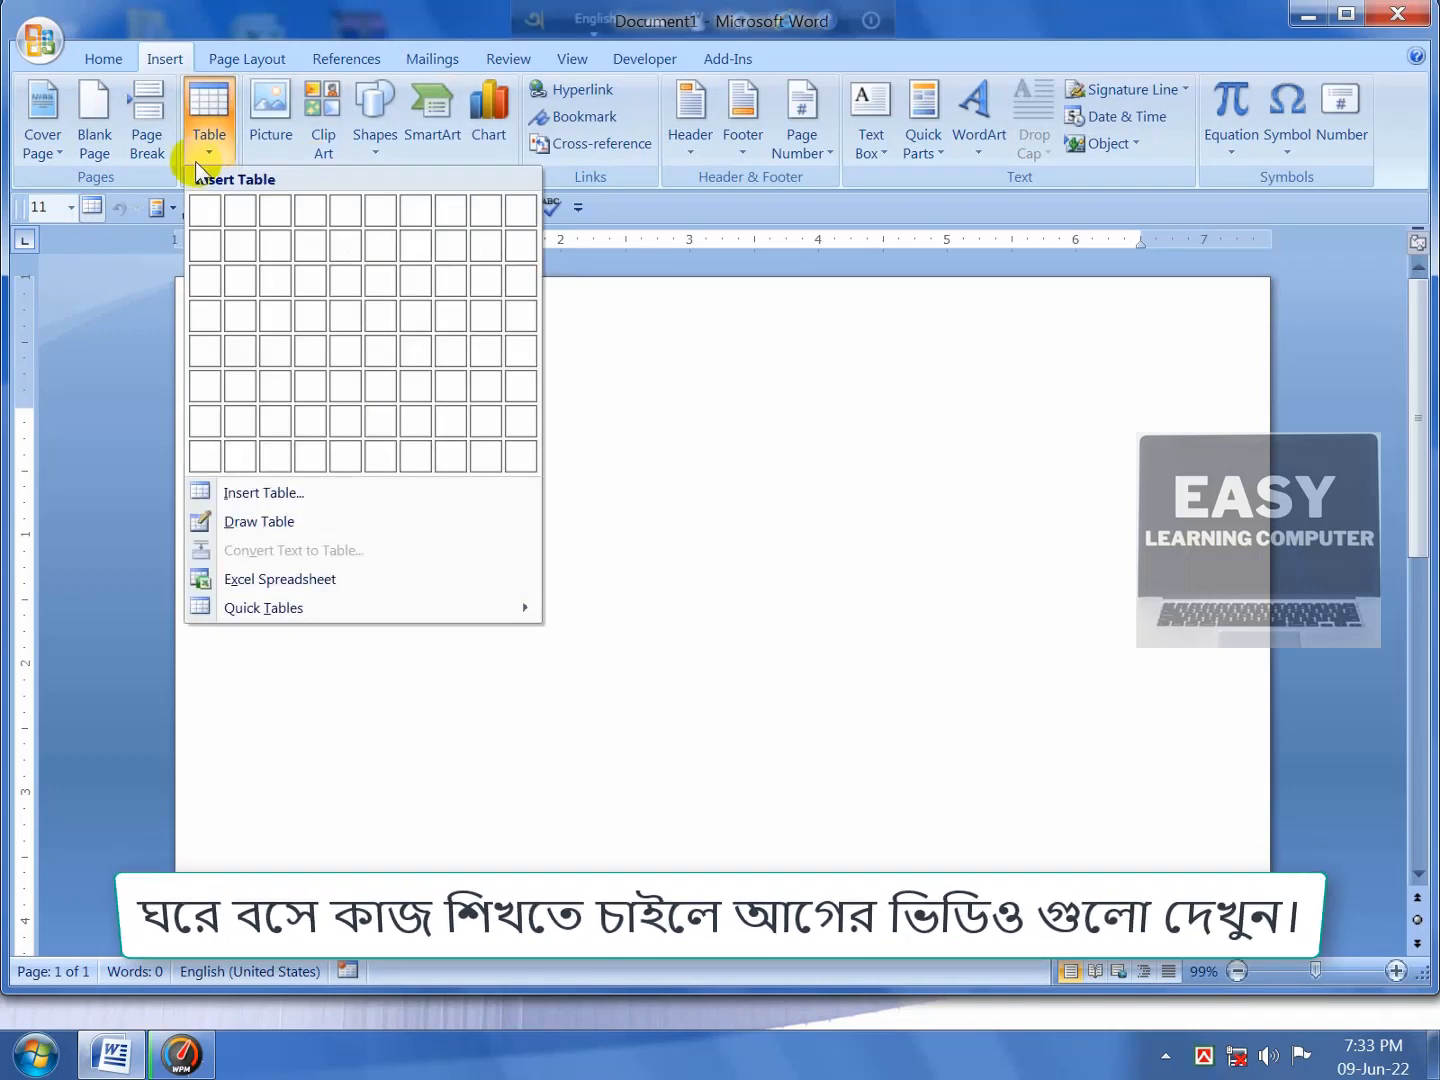
{"action": "left_click", "coordinate": [487, 321]}
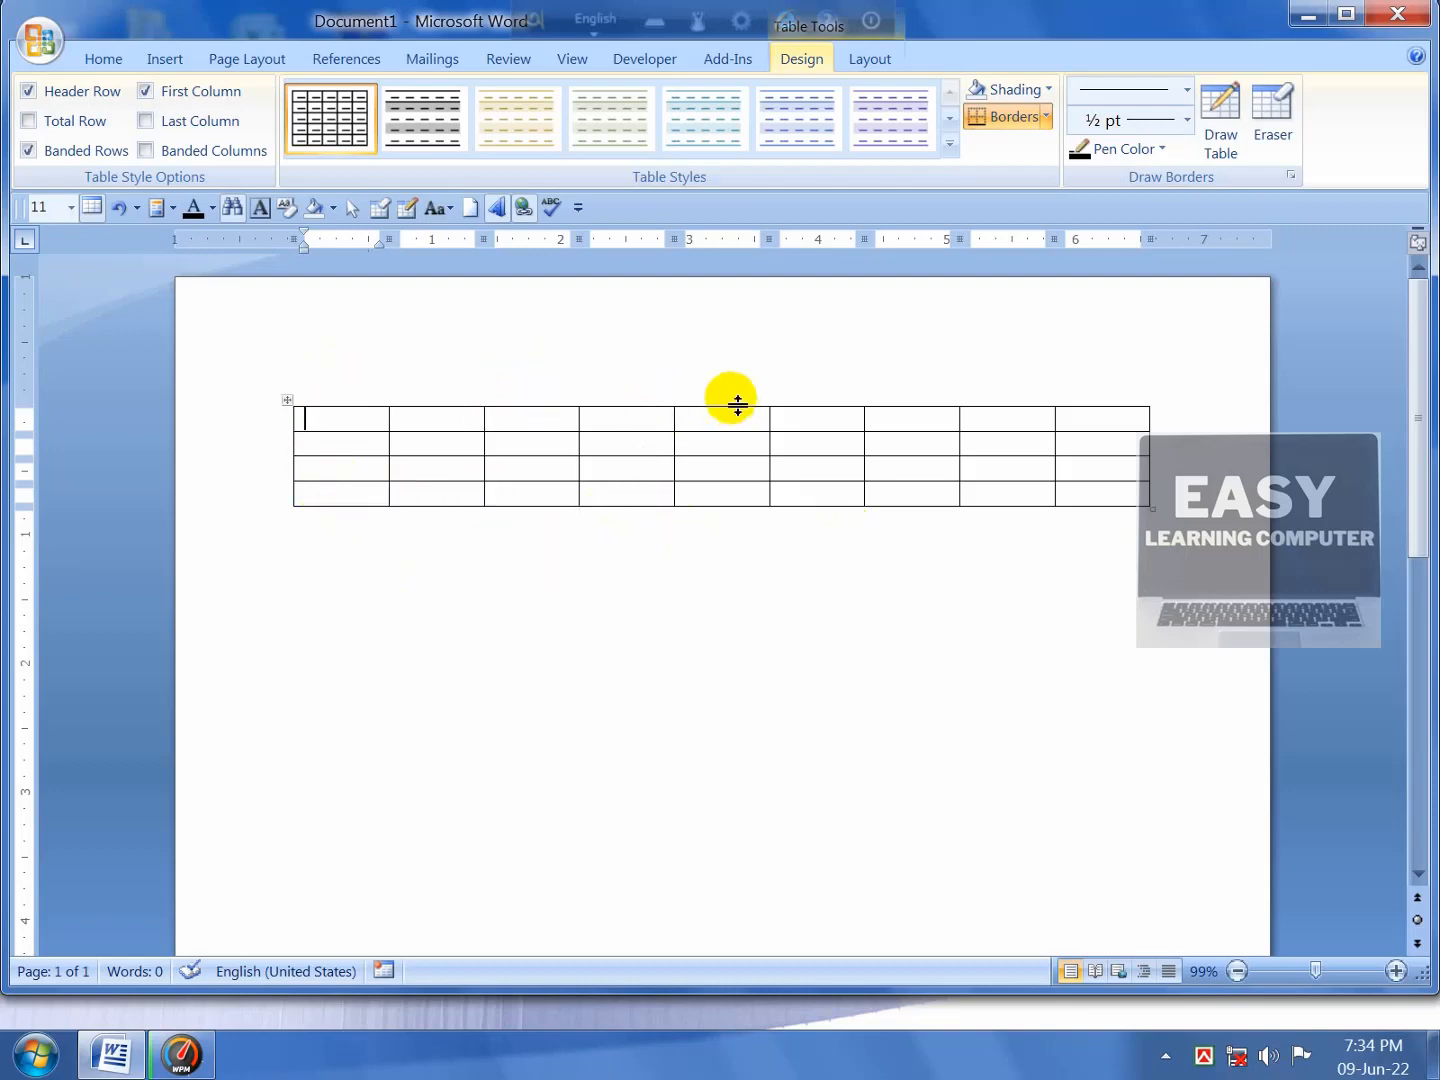
{"action": "left_click_drag", "start_coordinate": [312, 418], "coordinate": [1106, 420]}
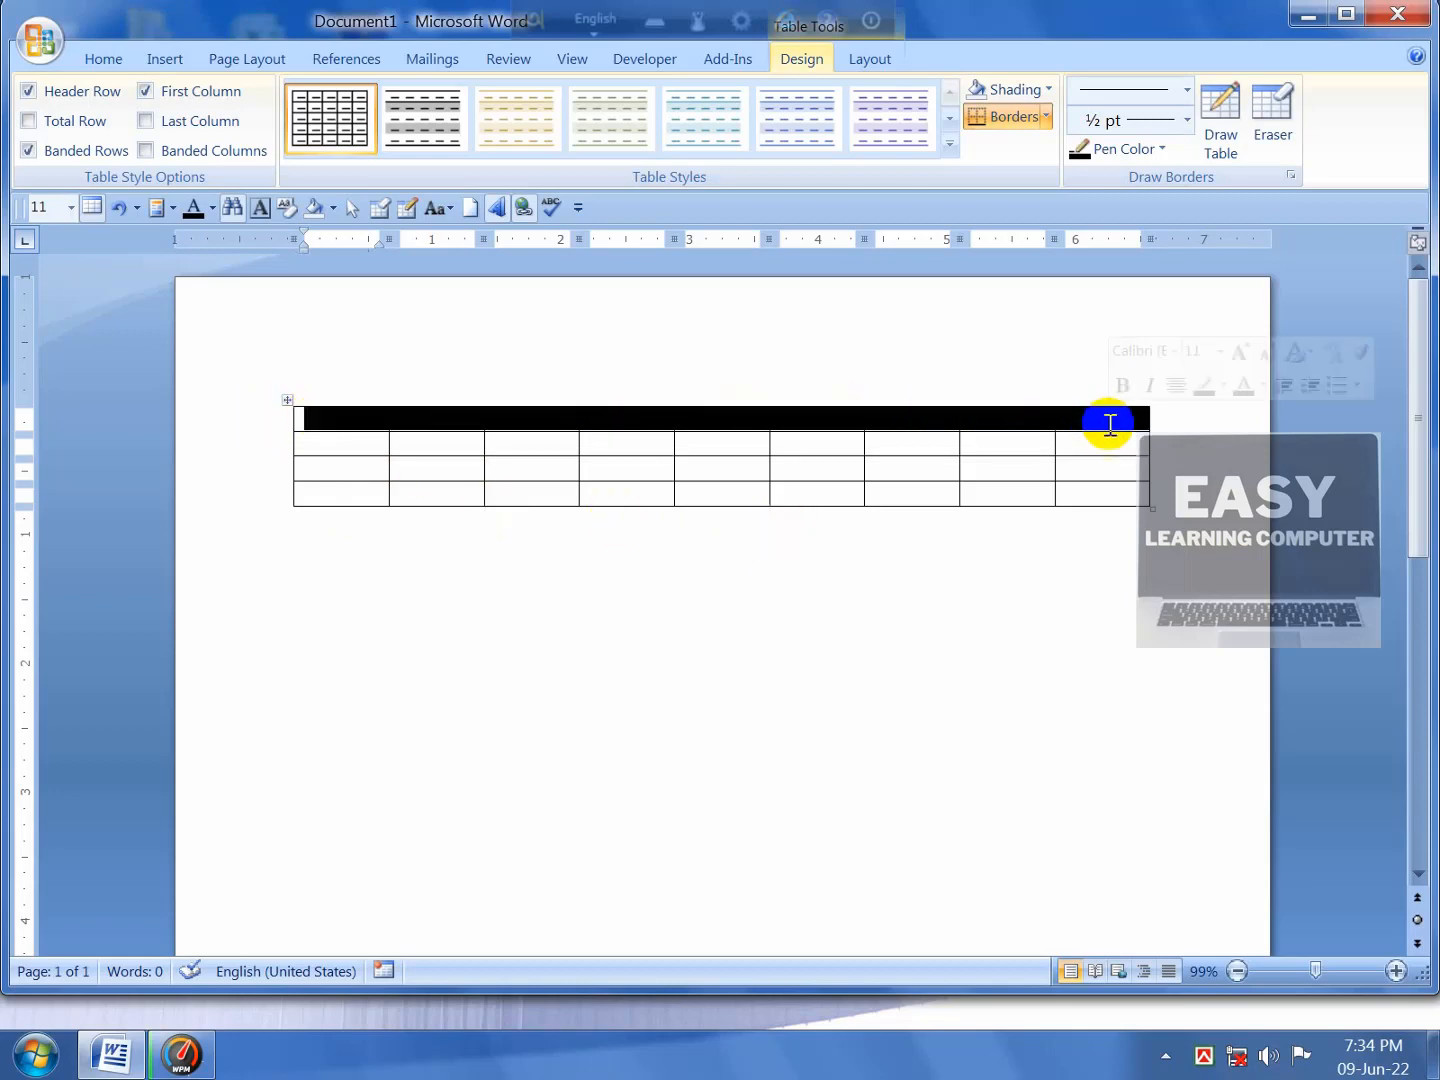
{"action": "left_click", "coordinate": [453, 450]}
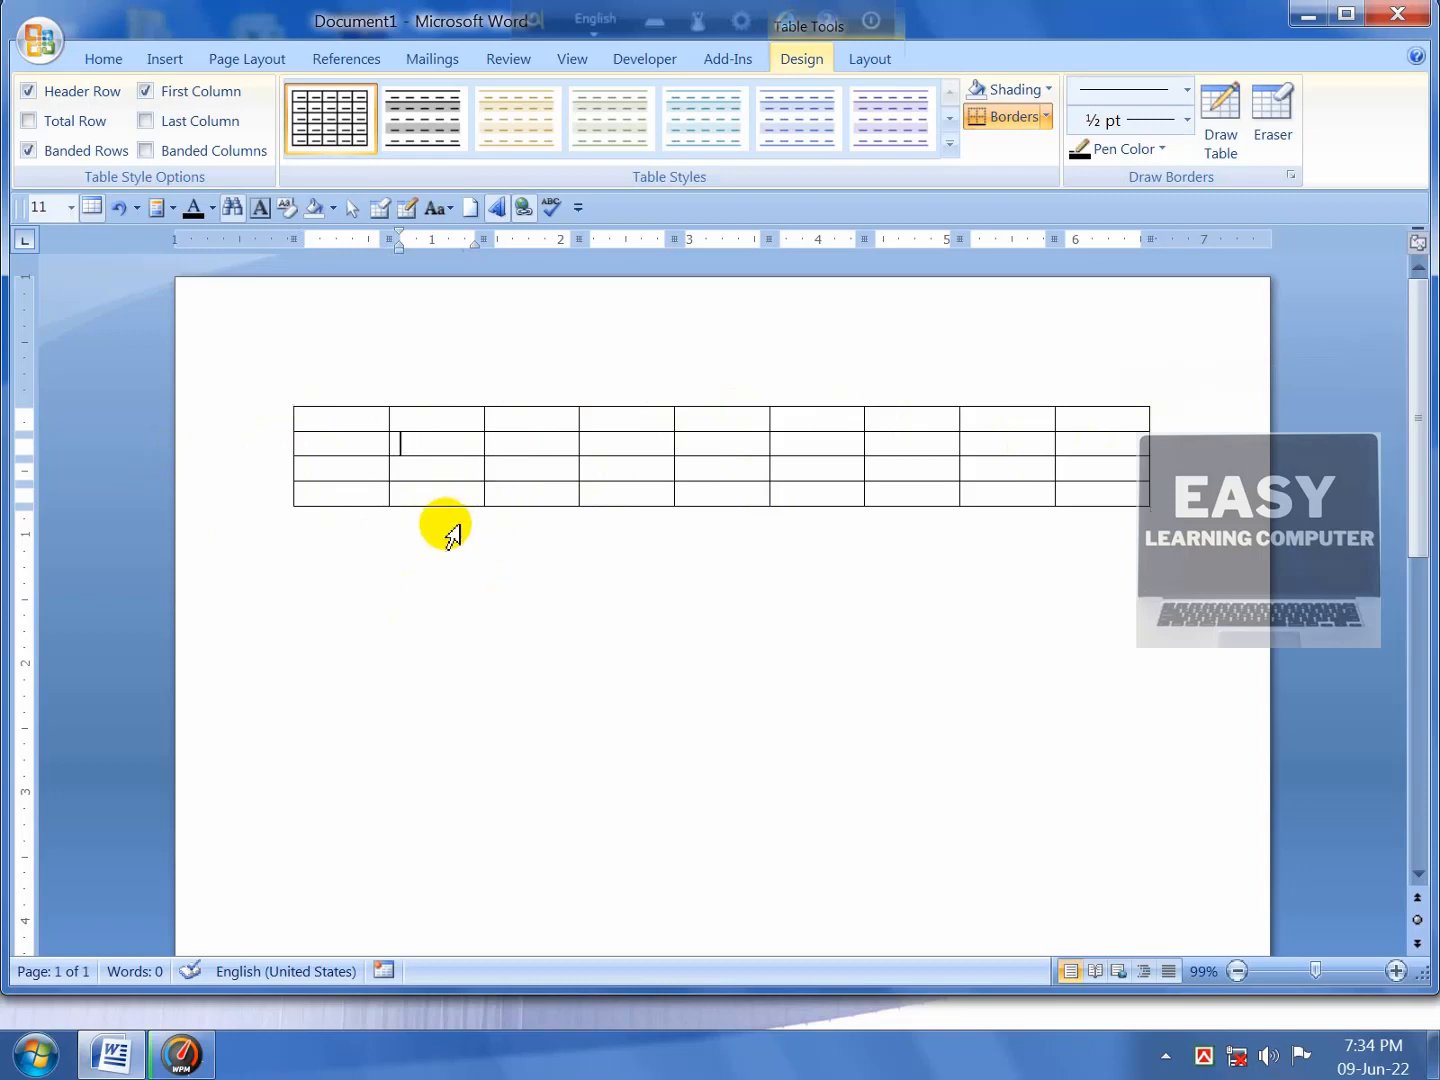
{"action": "left_click_drag", "start_coordinate": [325, 422], "coordinate": [1130, 422]}
{"action": "left_click", "coordinate": [331, 463]}
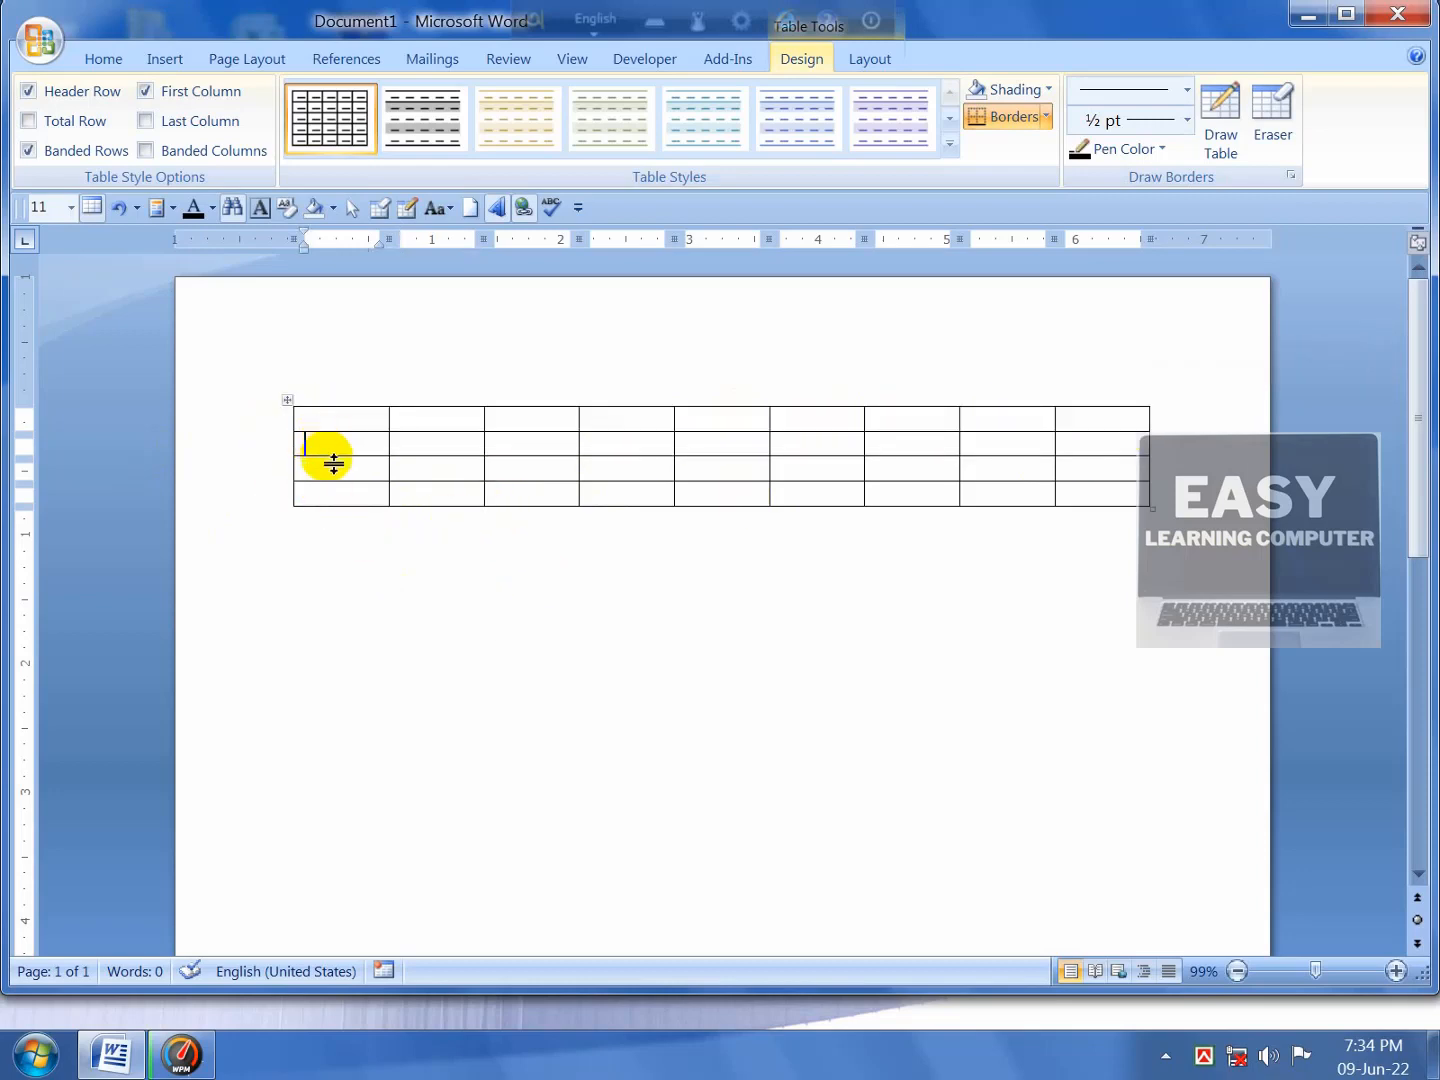
{"action": "left_click", "coordinate": [334, 489]}
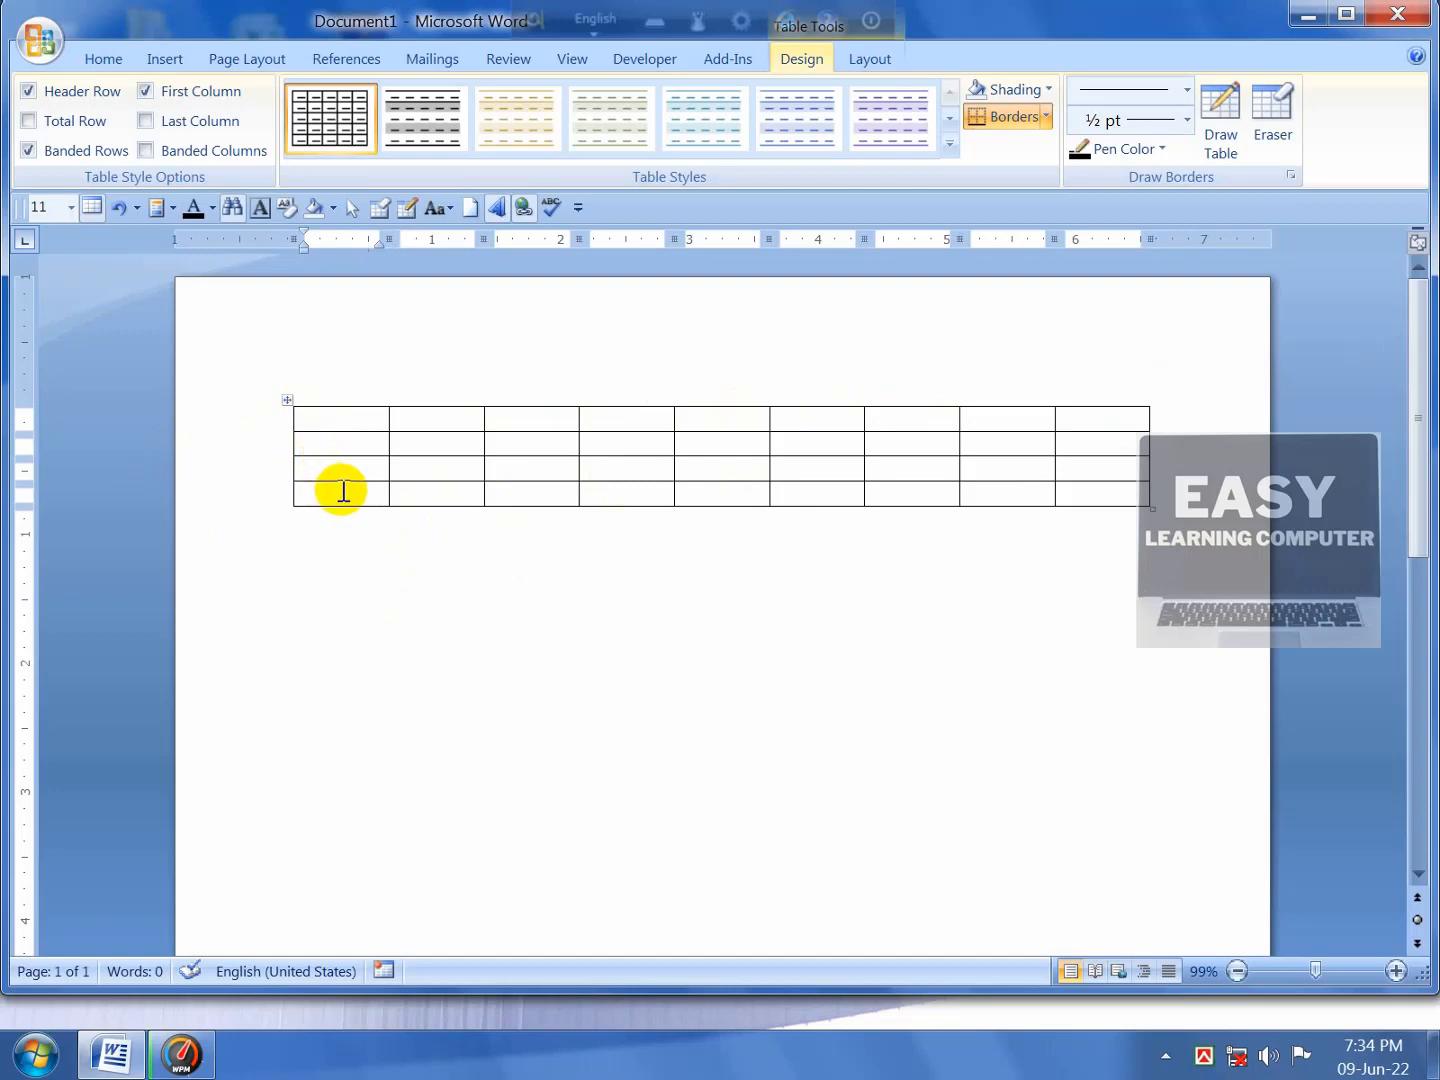
{"action": "left_click", "coordinate": [354, 466]}
{"action": "left_click", "coordinate": [428, 466]}
{"action": "left_click", "coordinate": [530, 468]}
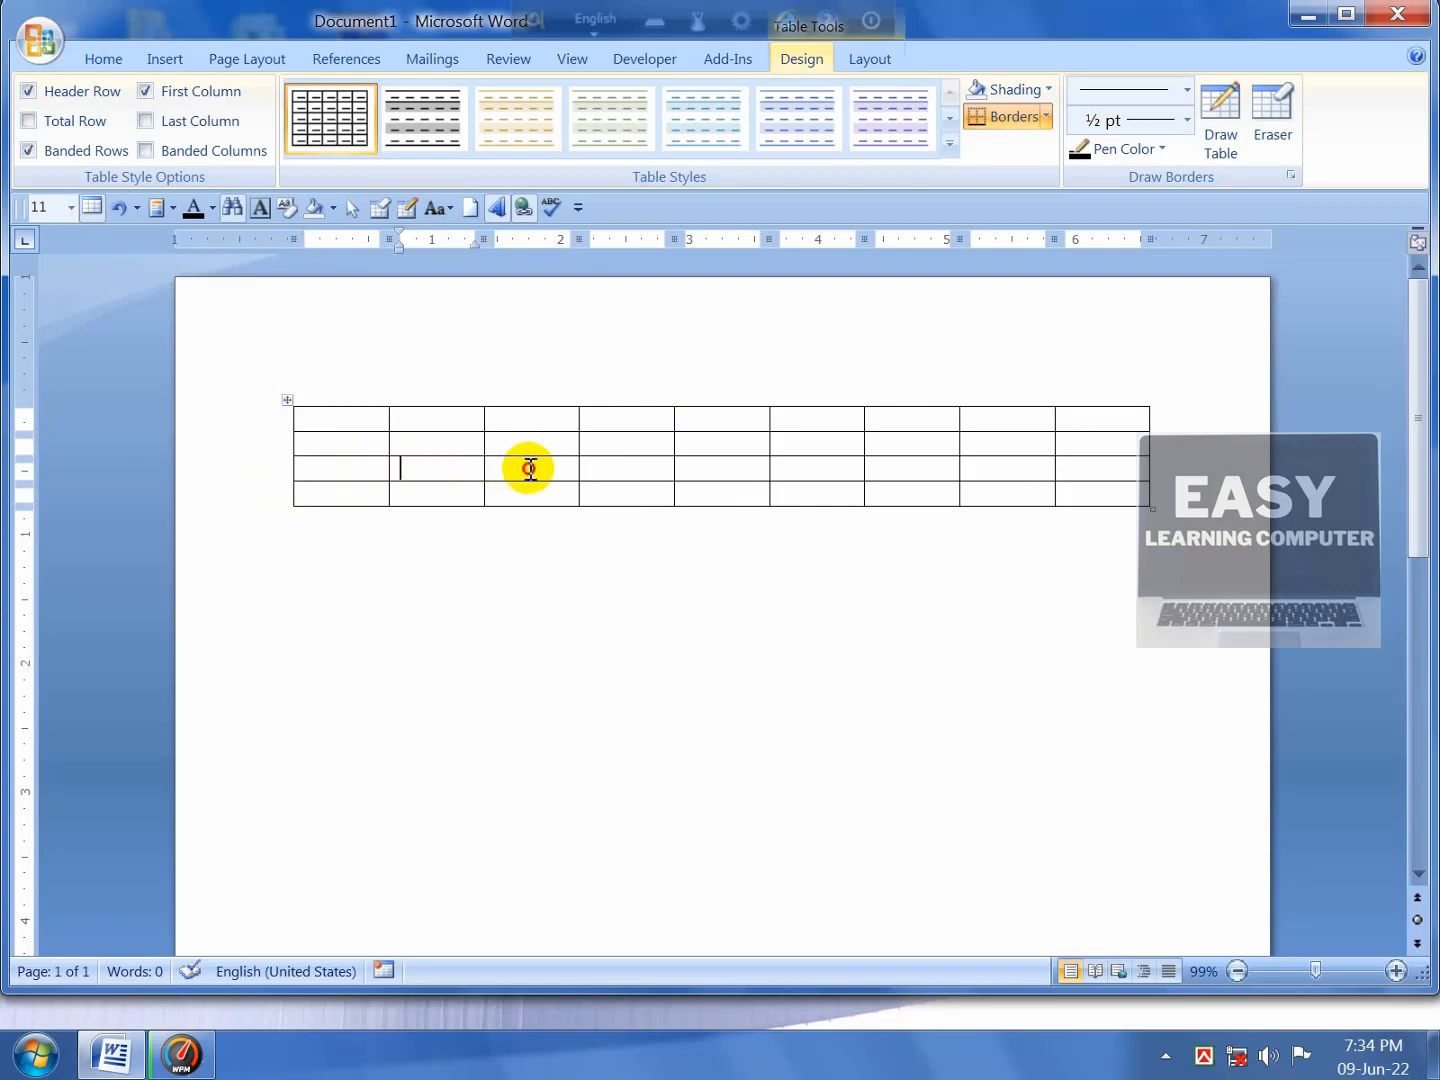
{"action": "left_click", "coordinate": [862, 462]}
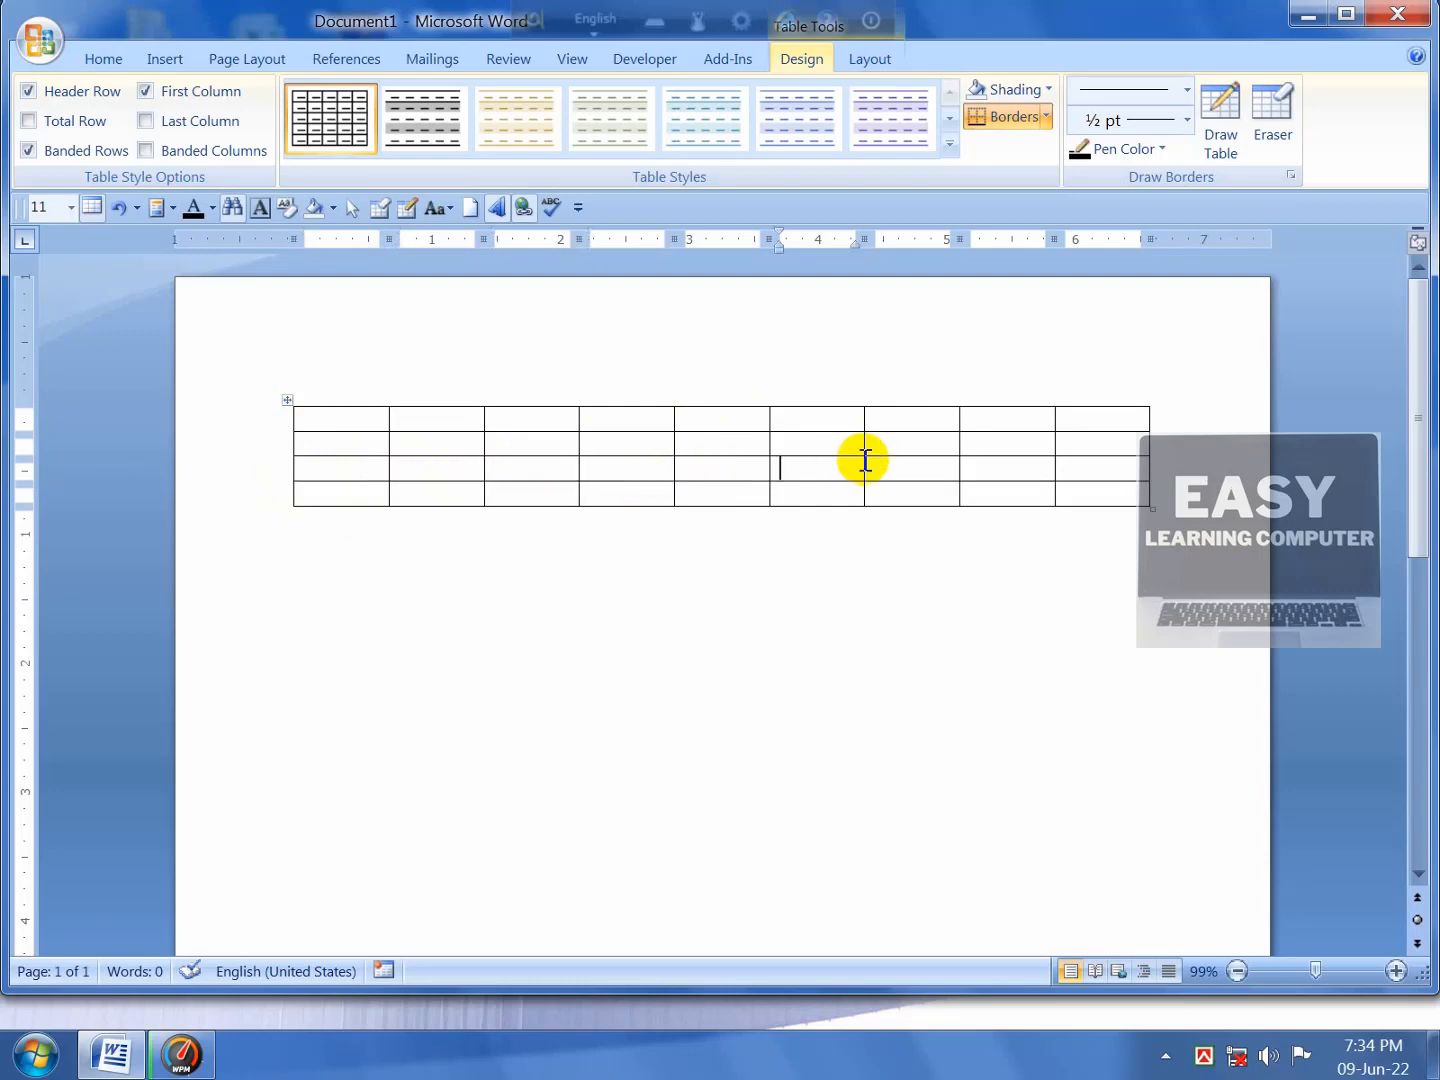
{"action": "left_click", "coordinate": [890, 460]}
{"action": "left_click", "coordinate": [985, 460]}
{"action": "left_click", "coordinate": [1106, 461]}
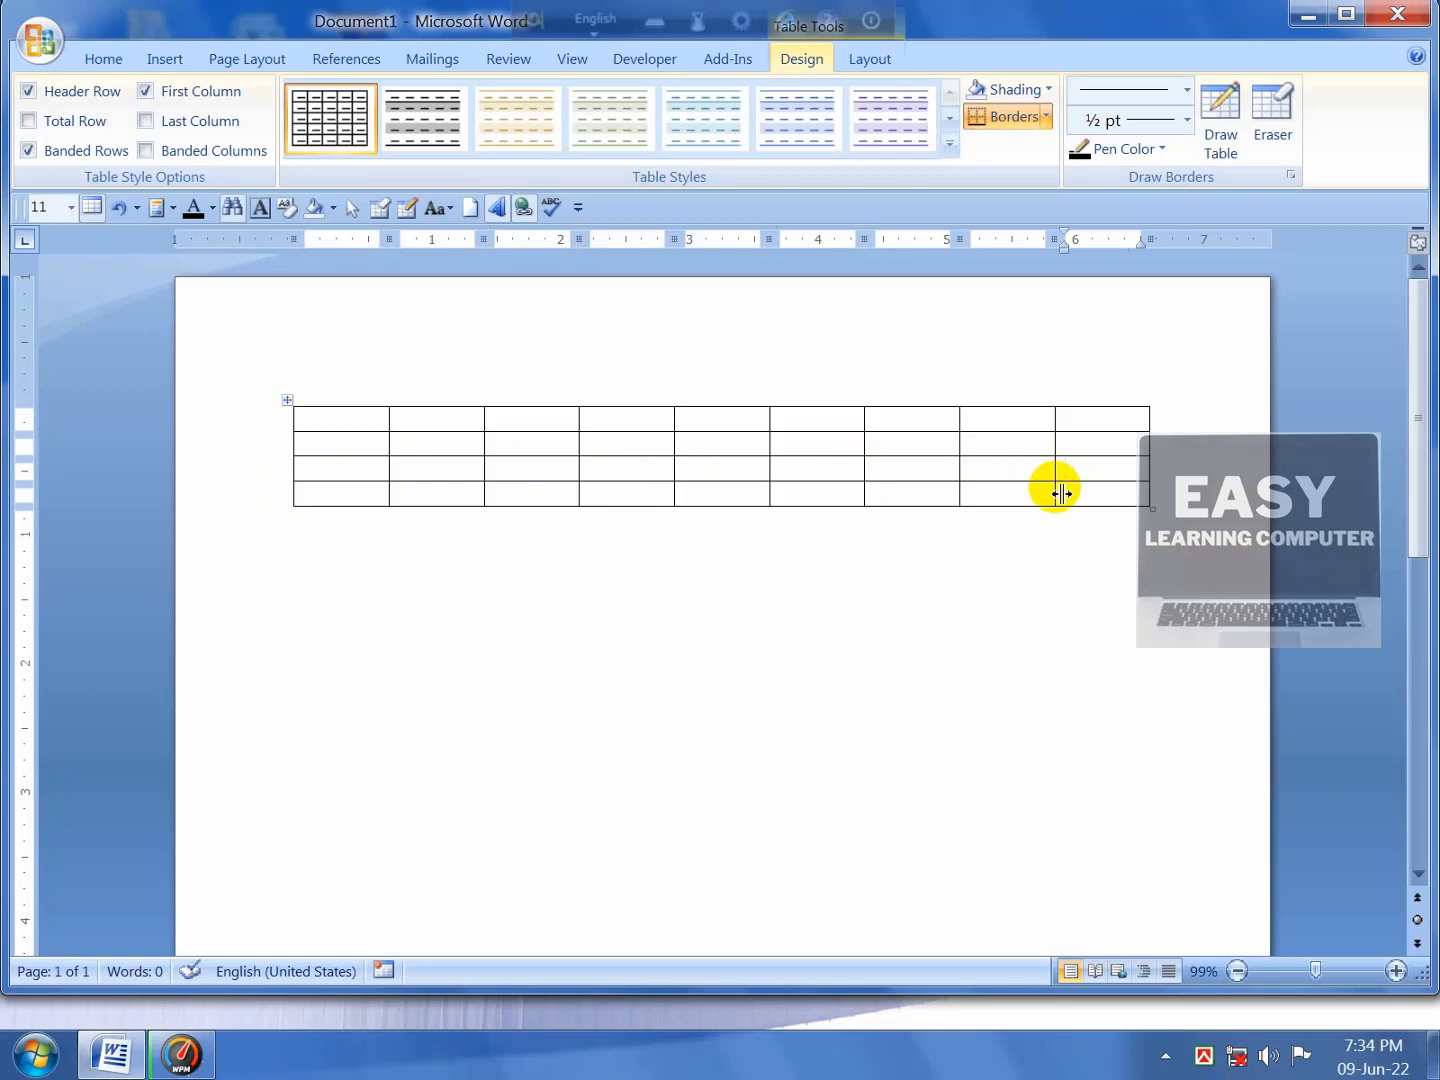
Step: Apply the blue built-in table style with a solid header row and light banded rows to the table
{"action": "left_click", "coordinate": [437, 133]}
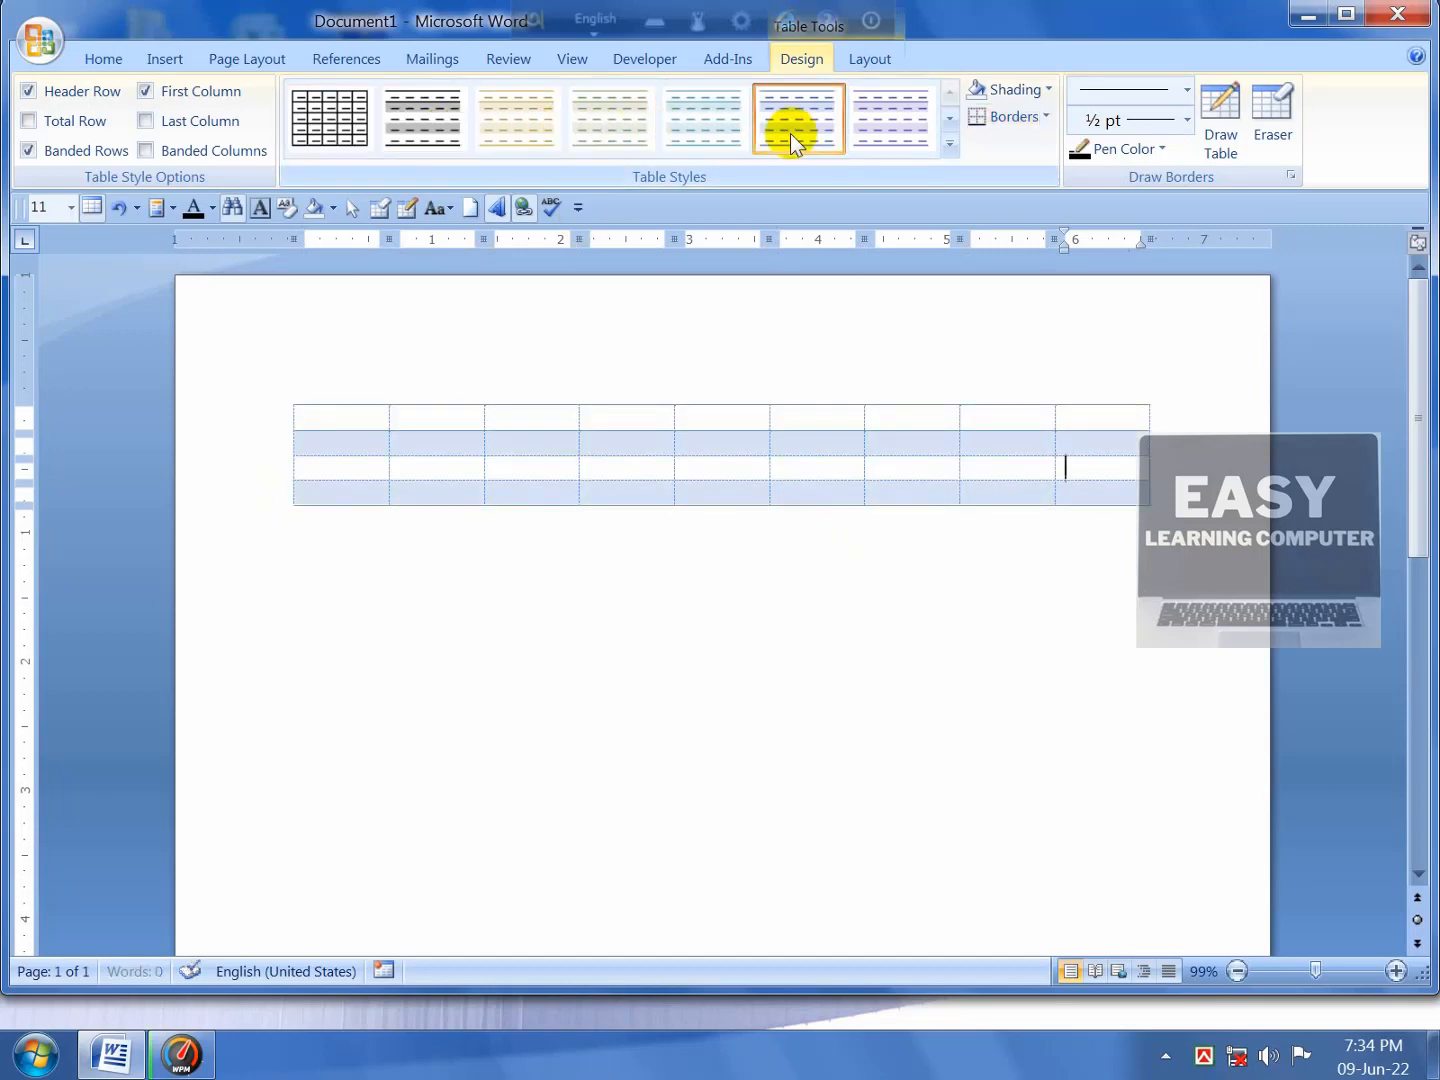
{"action": "left_click", "coordinate": [950, 143]}
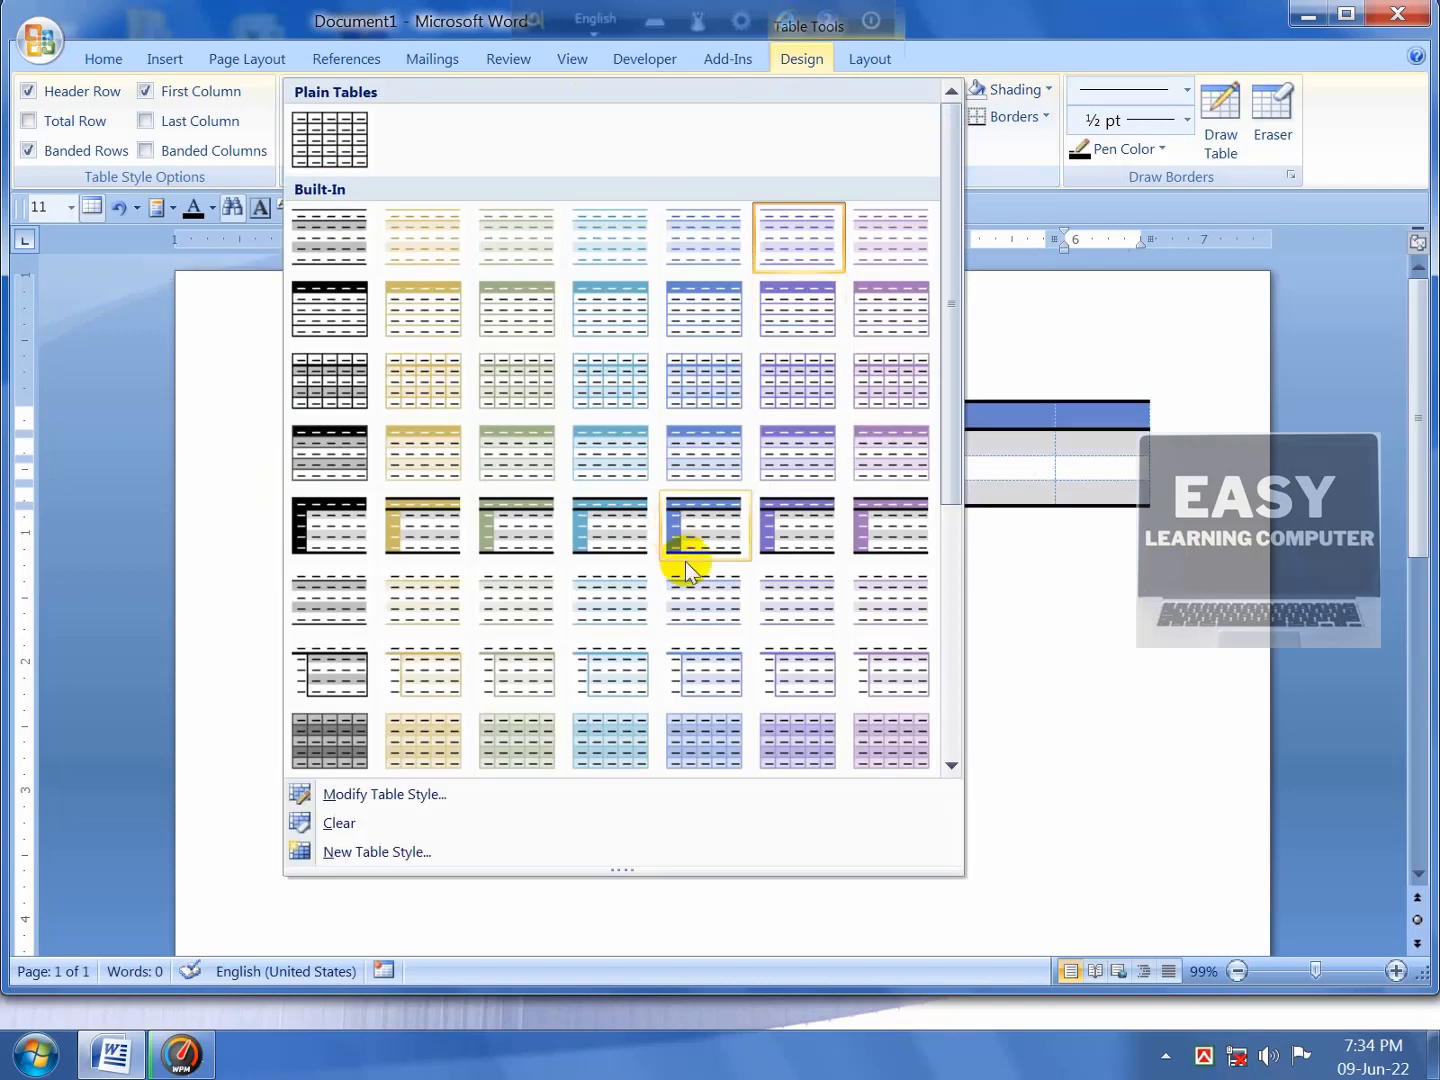
{"action": "left_click", "coordinate": [684, 460]}
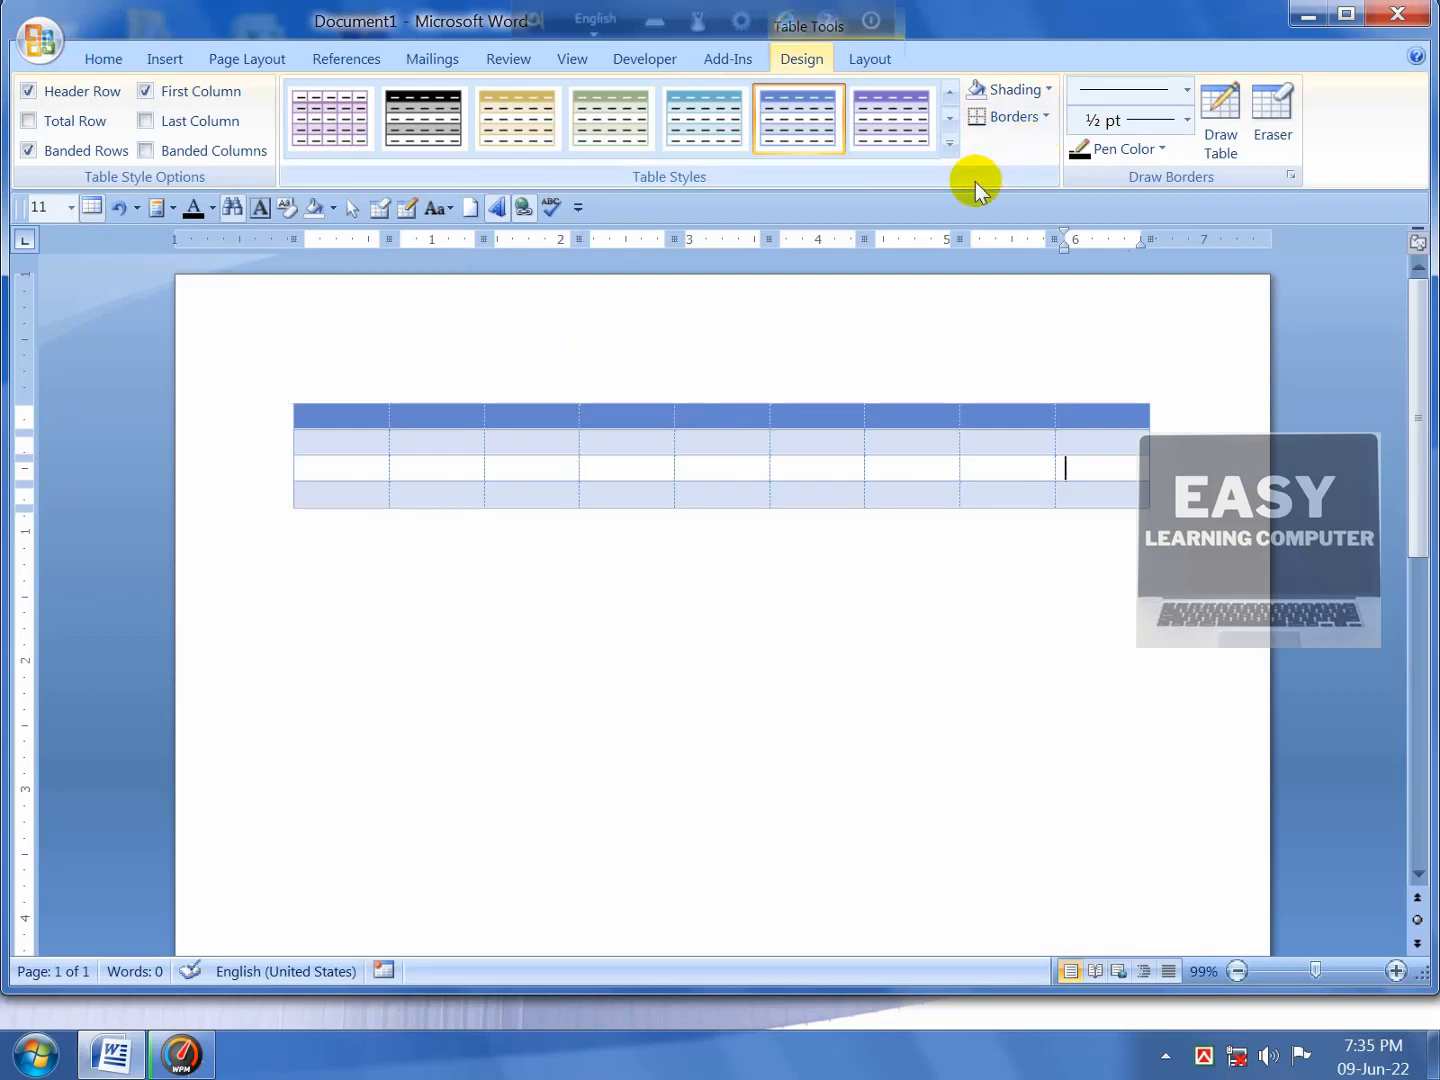
Step: Return the table to the plain black grid style
{"action": "left_click", "coordinate": [950, 144]}
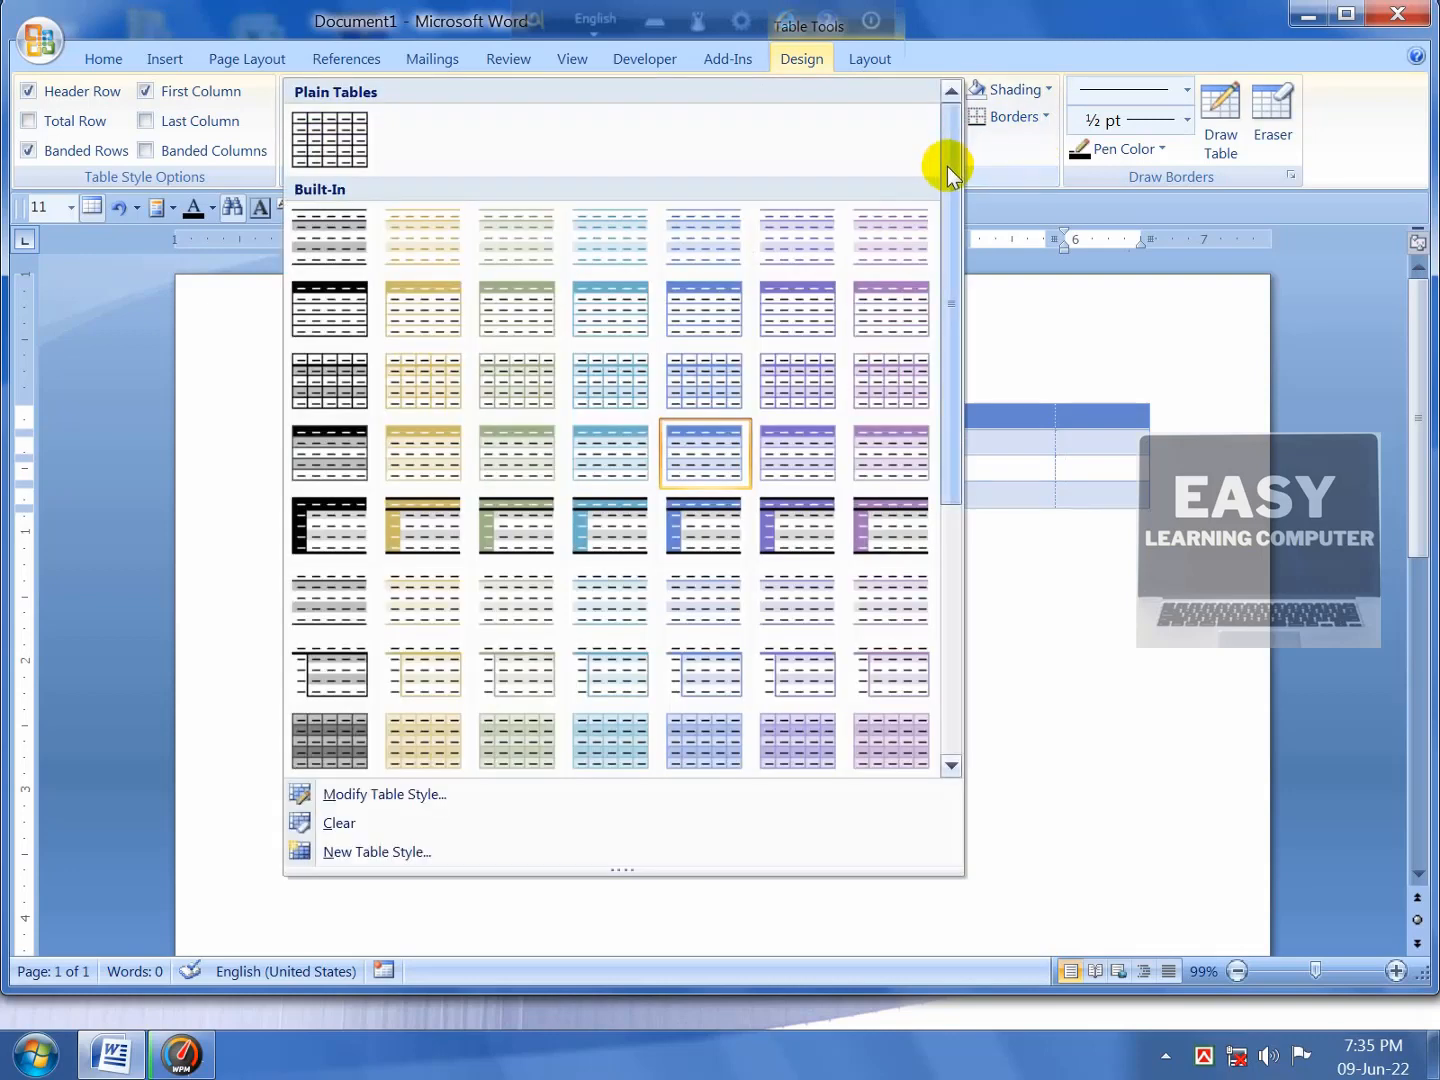
{"action": "left_click", "coordinate": [350, 141]}
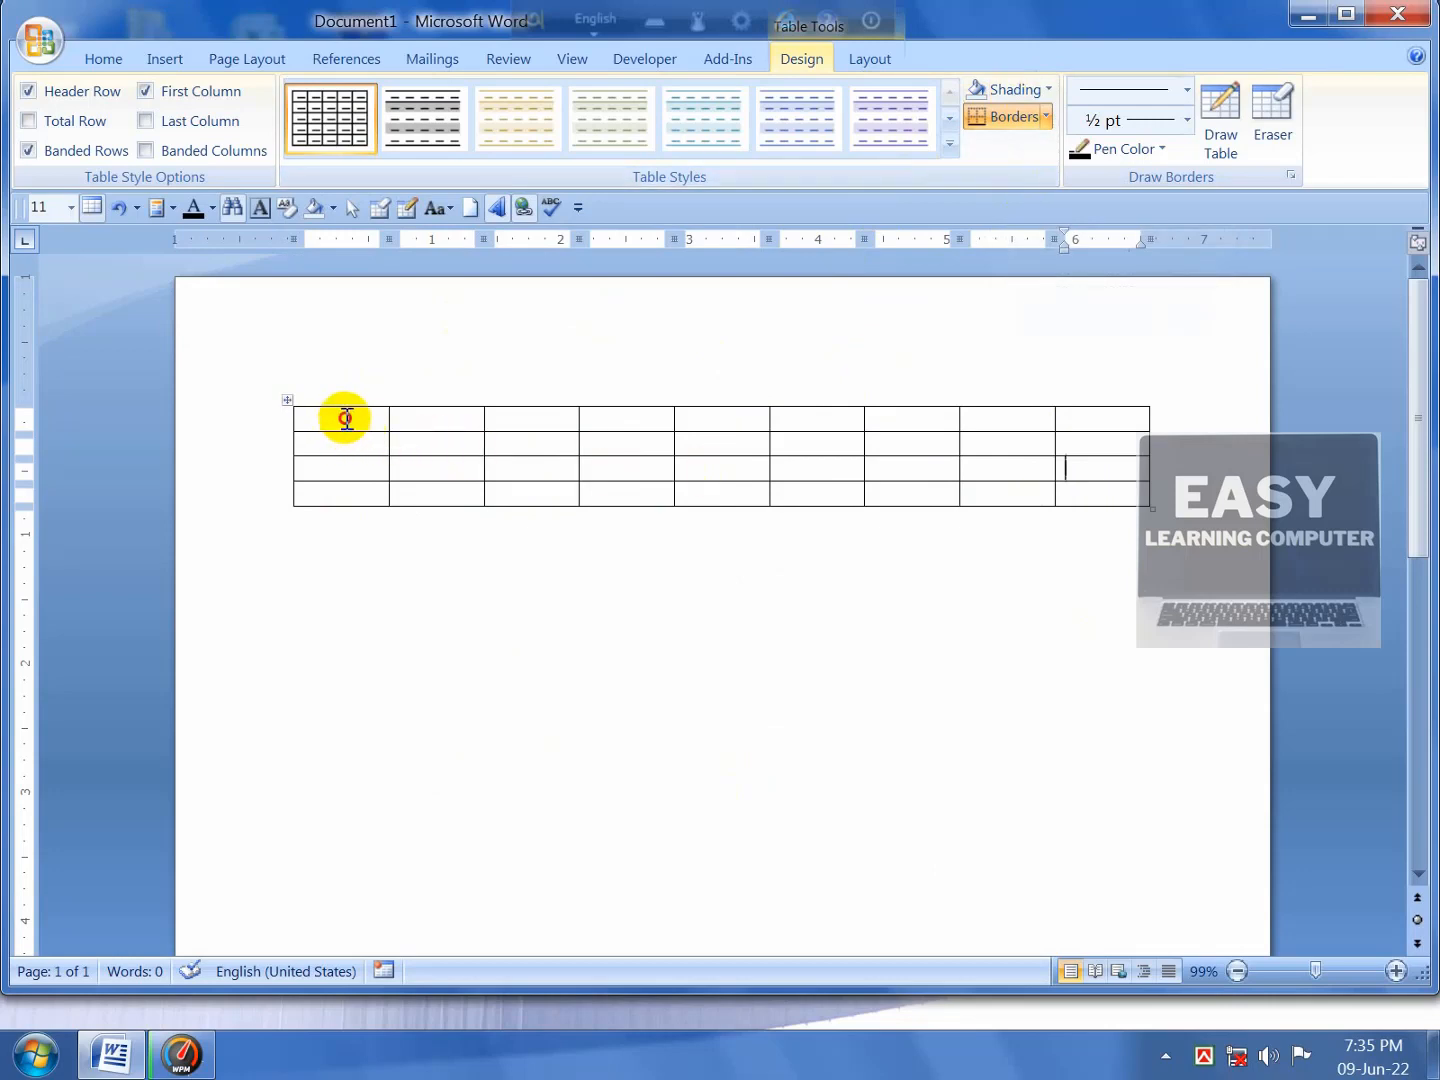
Step: Shade the first five cells of the table's top row with the standard green colour
{"action": "left_click_drag", "start_coordinate": [340, 419], "coordinate": [993, 441]}
{"action": "left_click", "coordinate": [852, 492]}
{"action": "left_click_drag", "start_coordinate": [337, 410], "coordinate": [745, 399]}
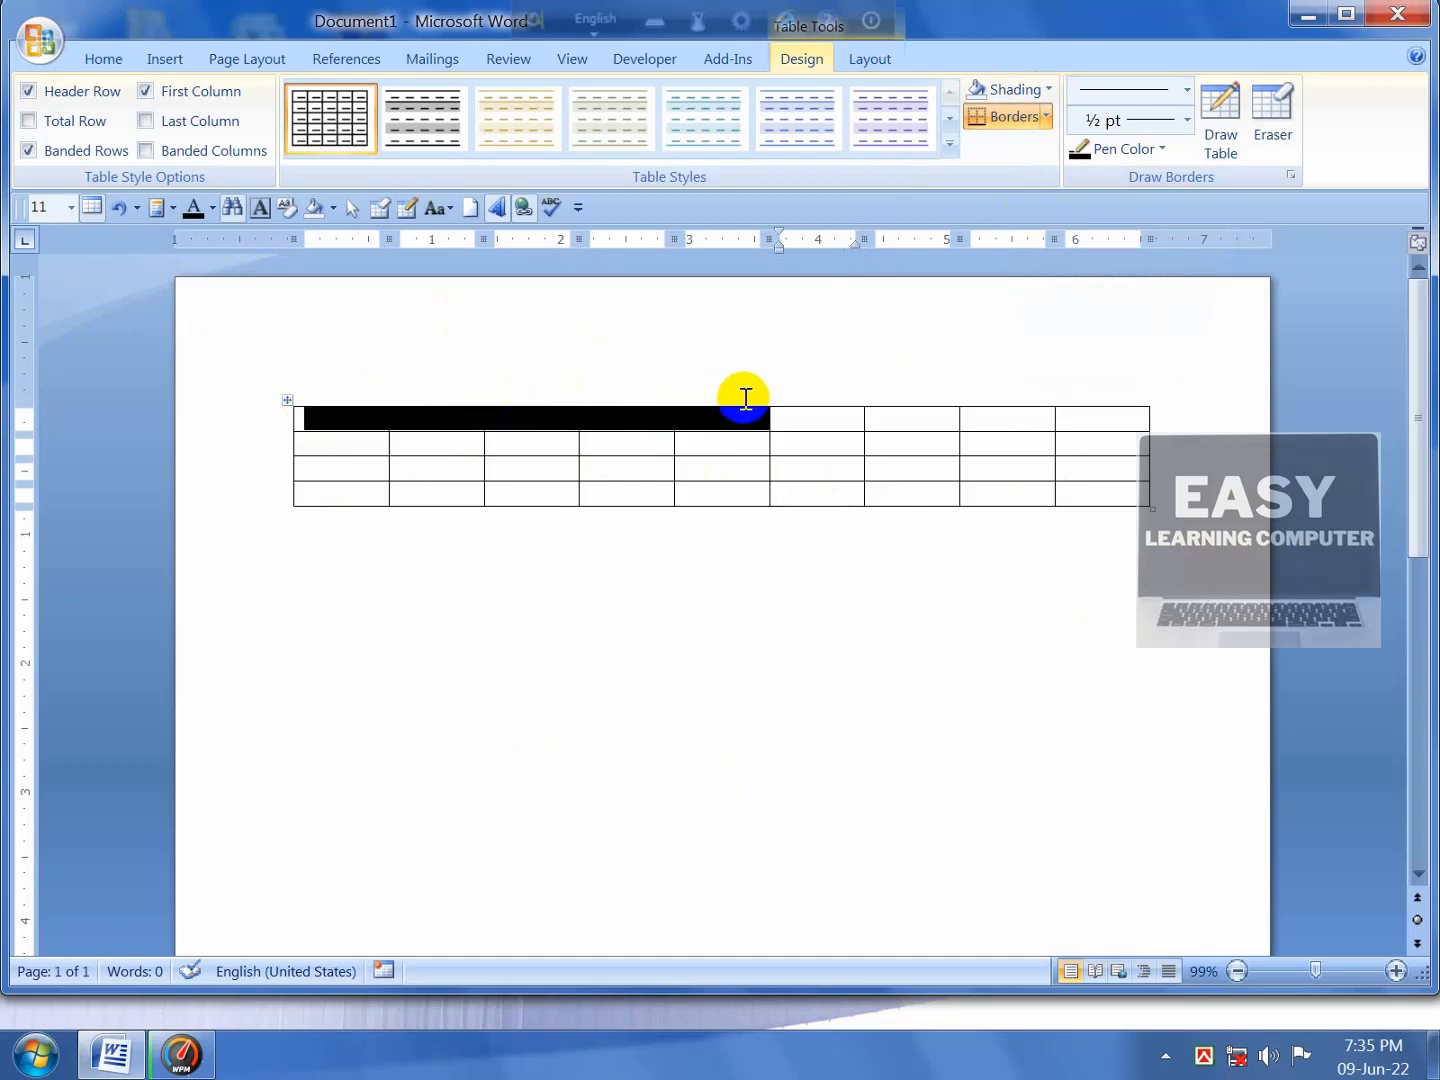
{"action": "left_click", "coordinate": [1047, 90]}
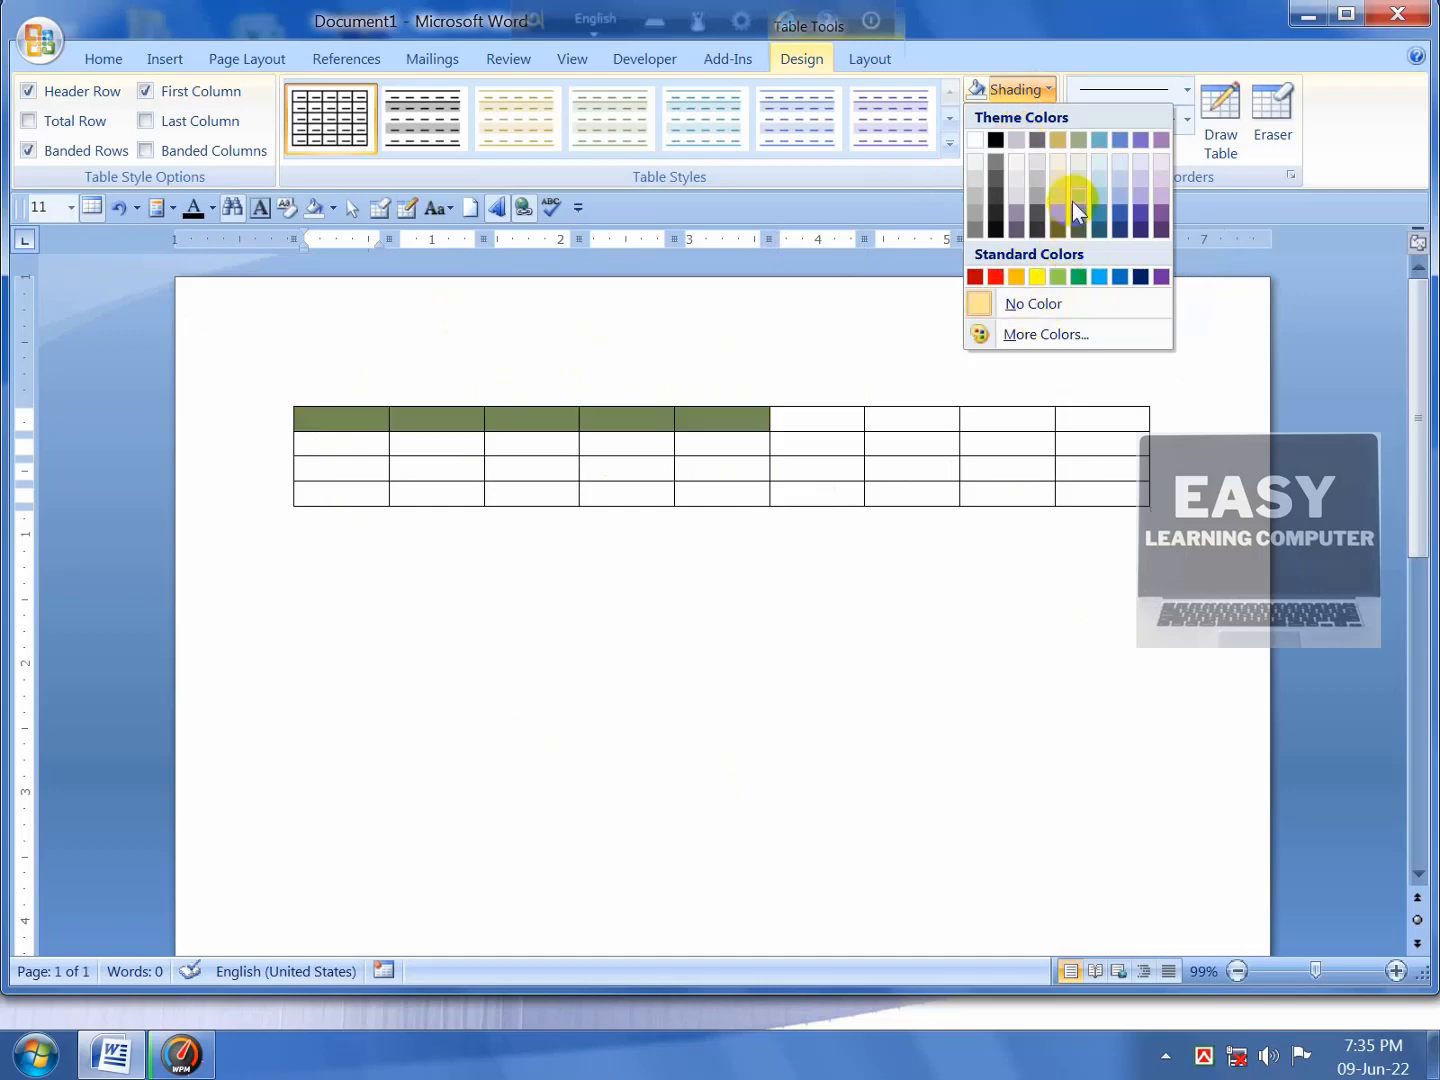
{"action": "left_click", "coordinate": [1078, 277]}
{"action": "left_click", "coordinate": [765, 440]}
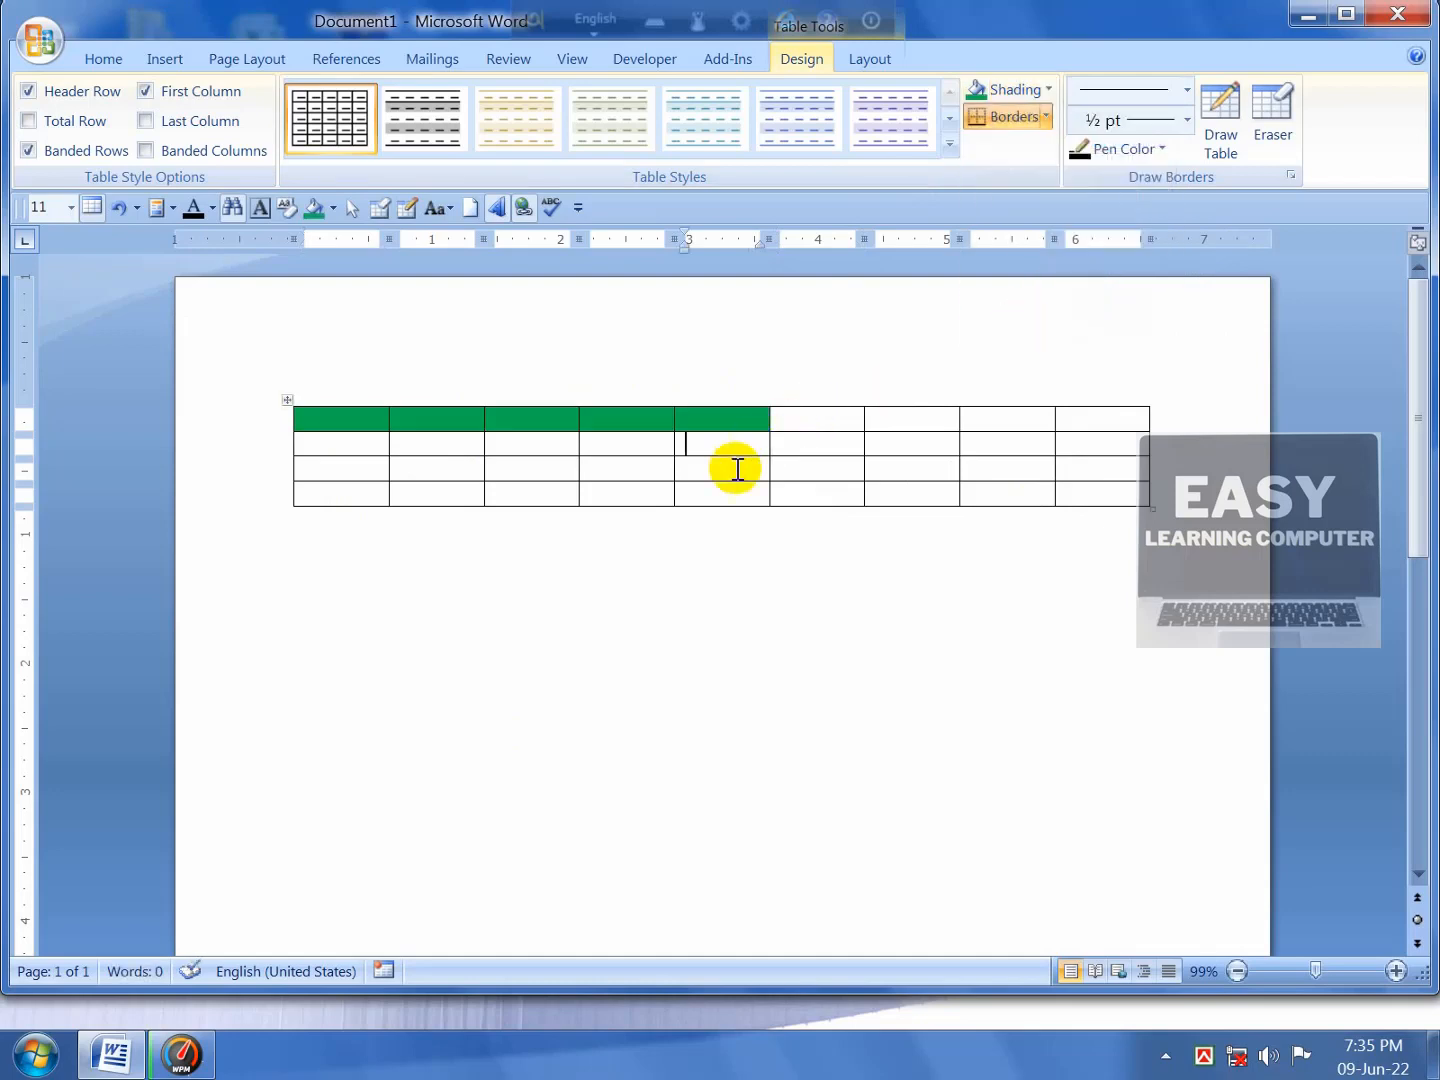
Step: Remove the shading from the first six cells of the table's top row by setting it to No Color
{"action": "left_click_drag", "start_coordinate": [786, 418], "coordinate": [284, 421]}
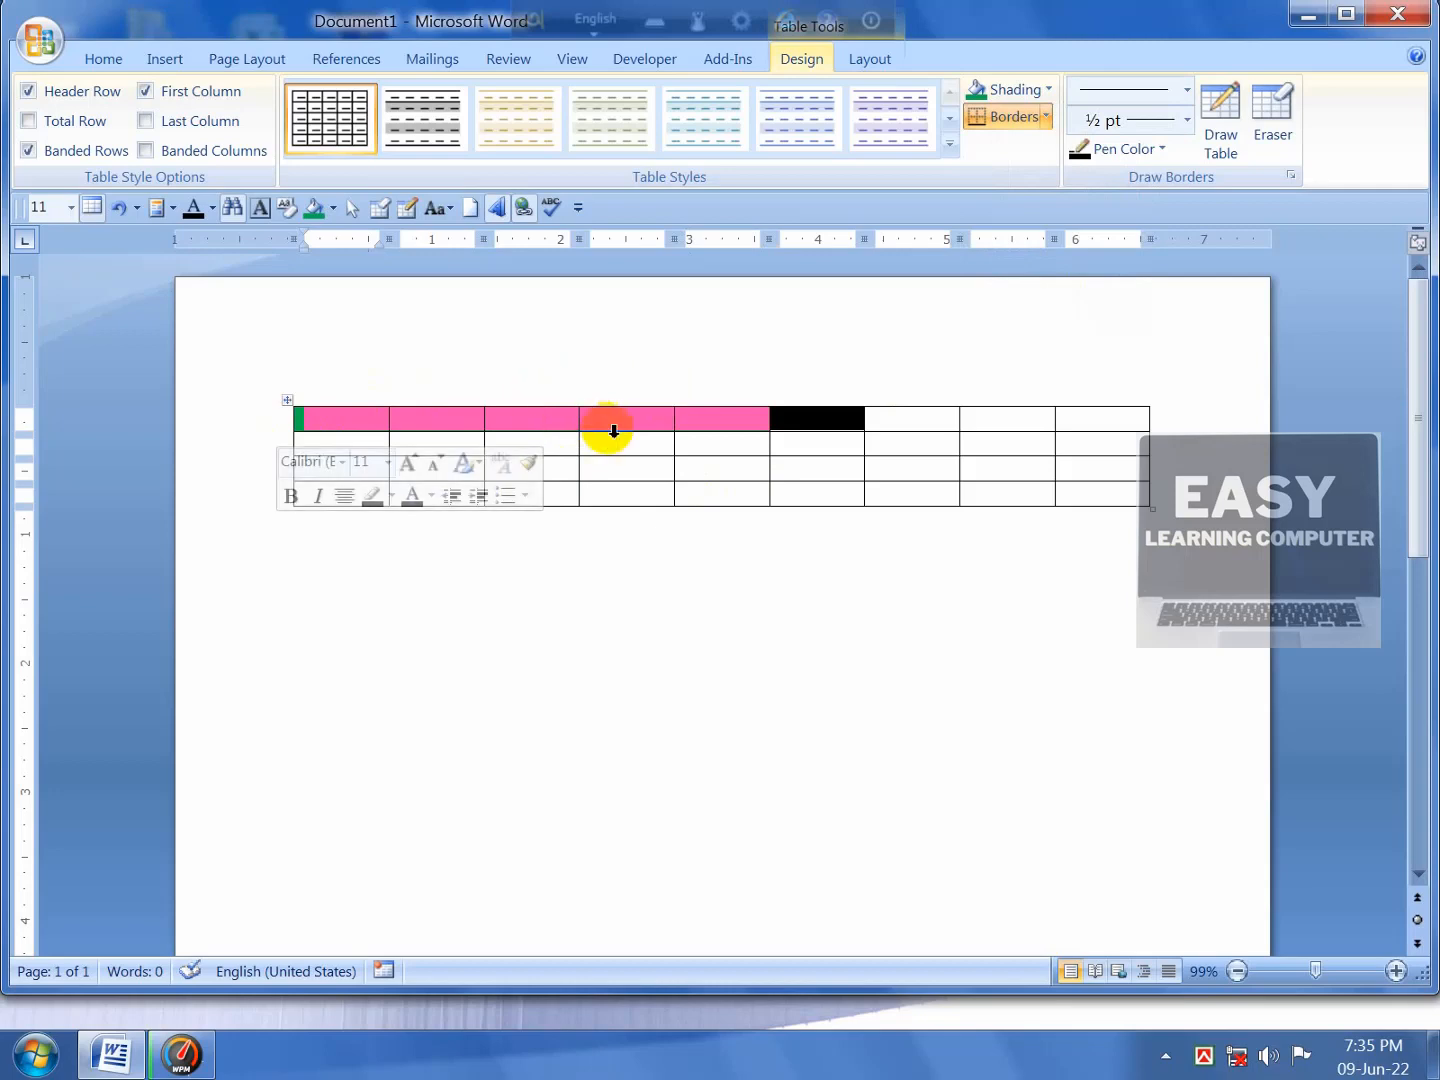
{"action": "left_click", "coordinate": [1041, 89]}
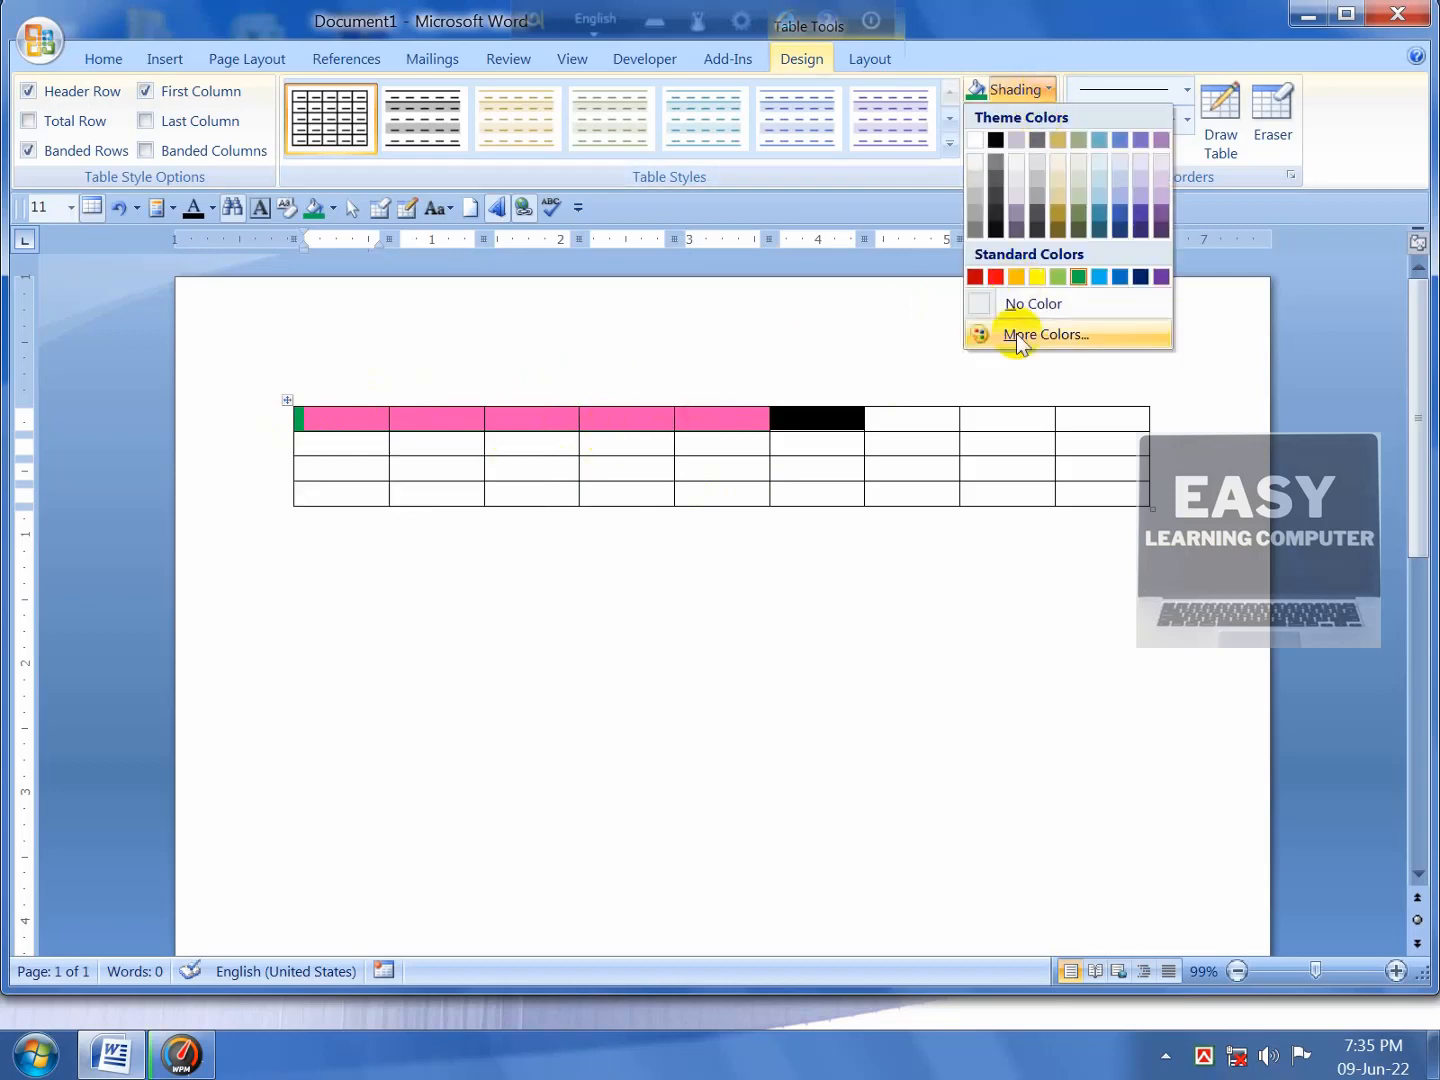
{"action": "left_click", "coordinate": [1018, 306]}
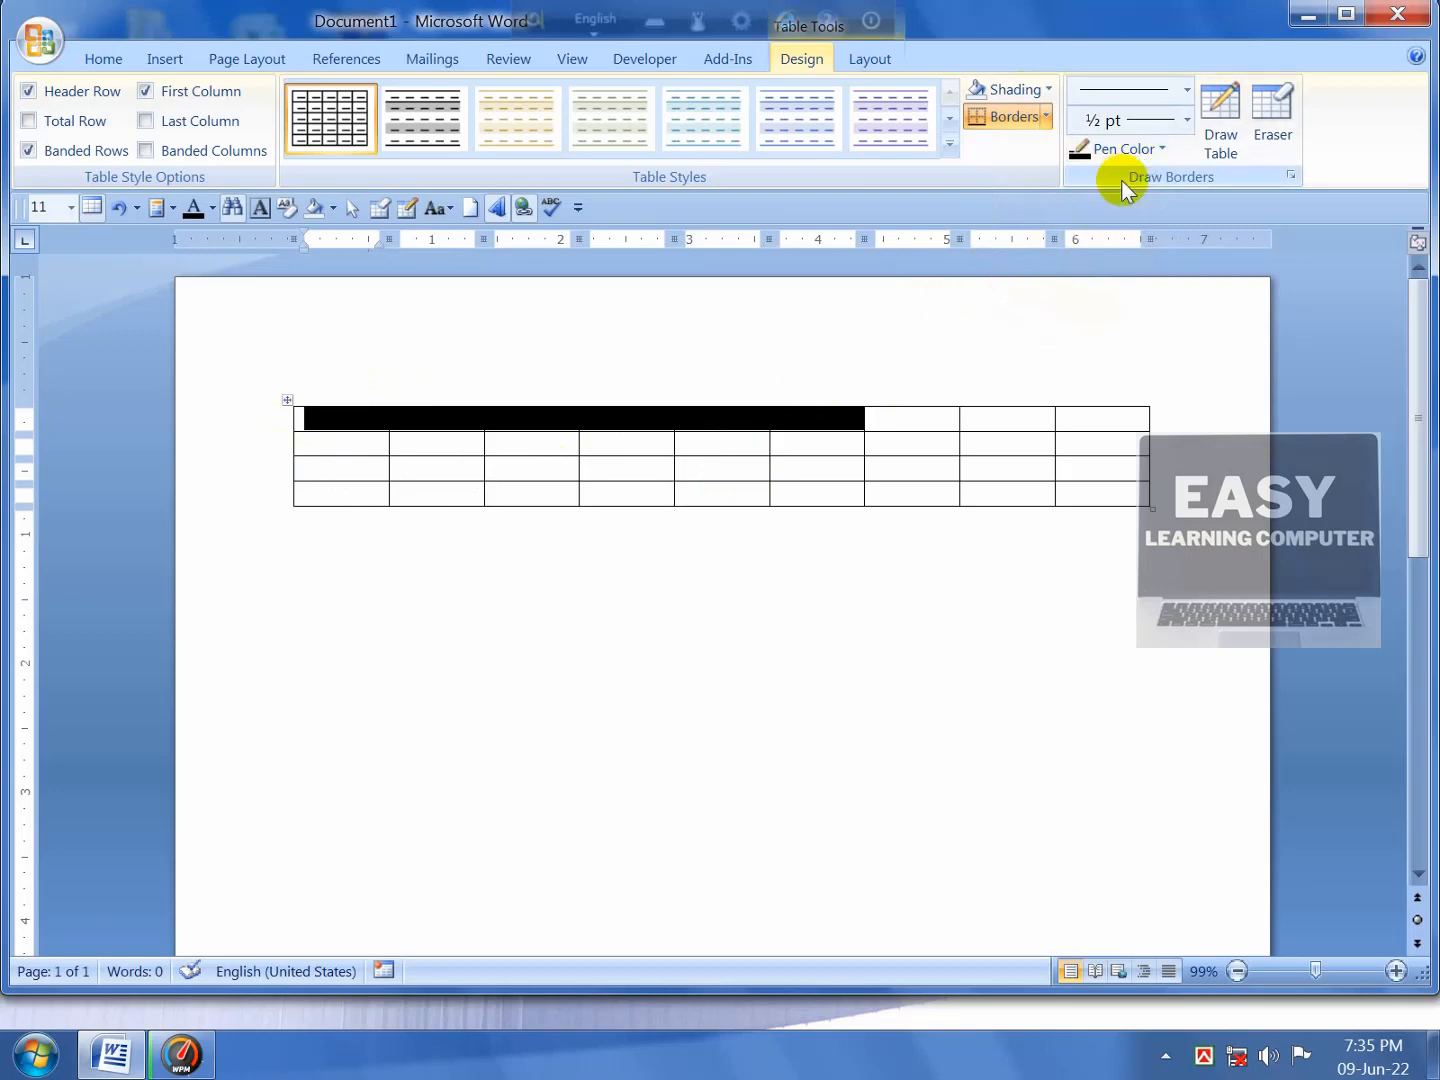
Step: Set the pen colour to red and draw a new table outline about 5.6 by 2.1 inches below the first table
{"action": "left_click", "coordinate": [1156, 149]}
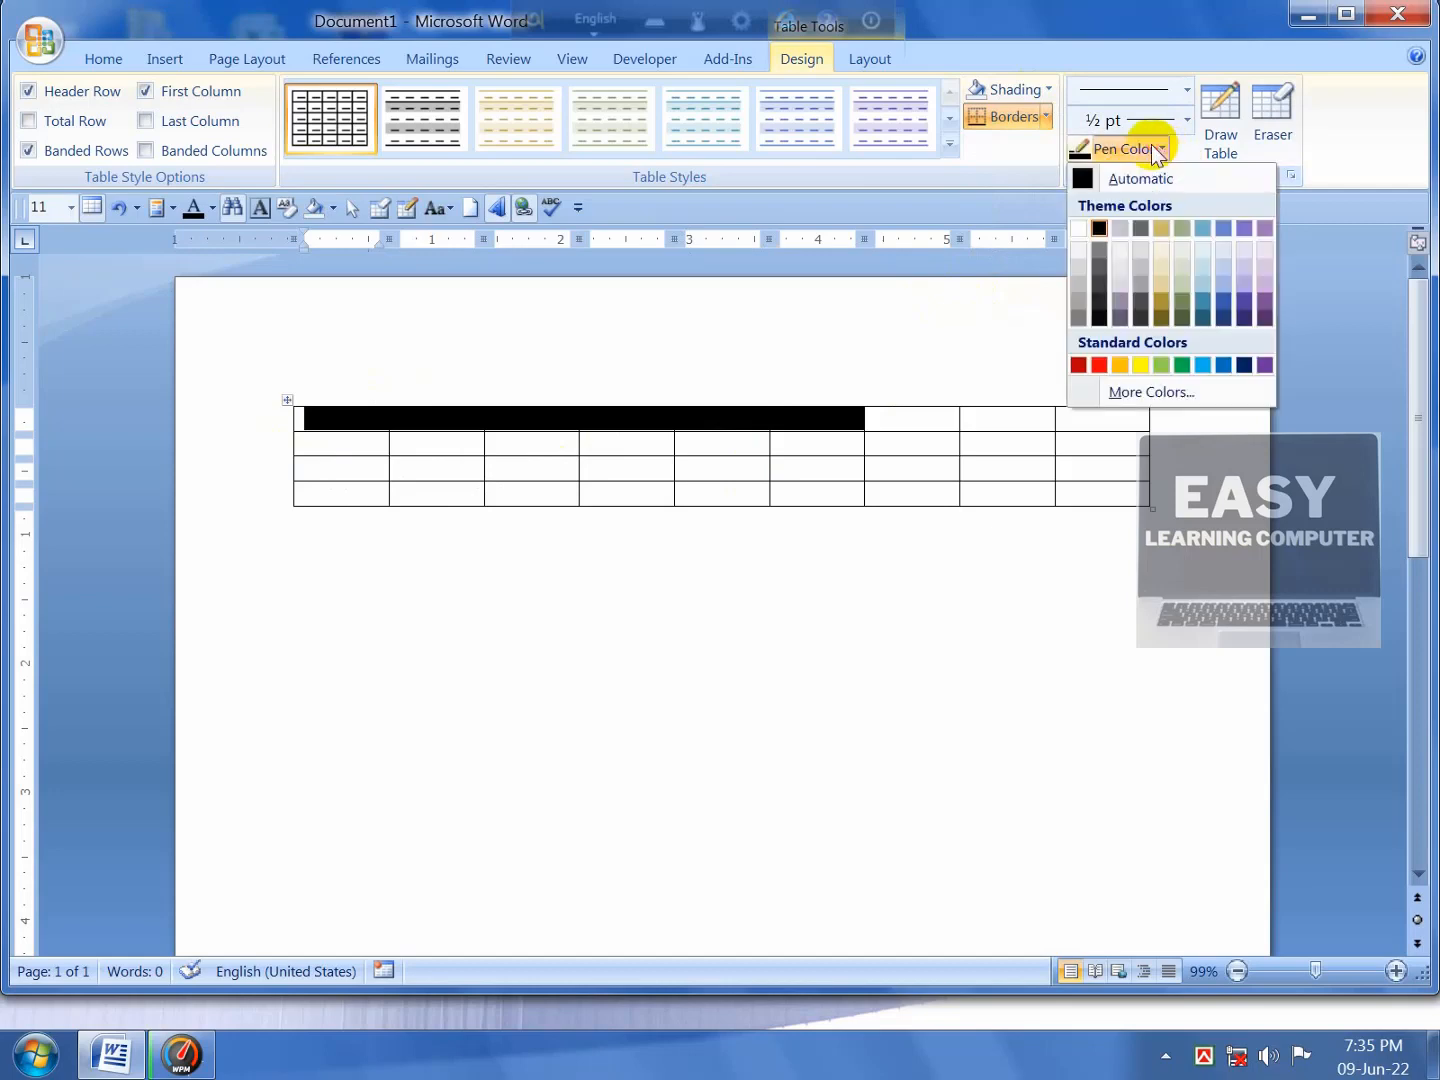
{"action": "left_click", "coordinate": [1096, 363]}
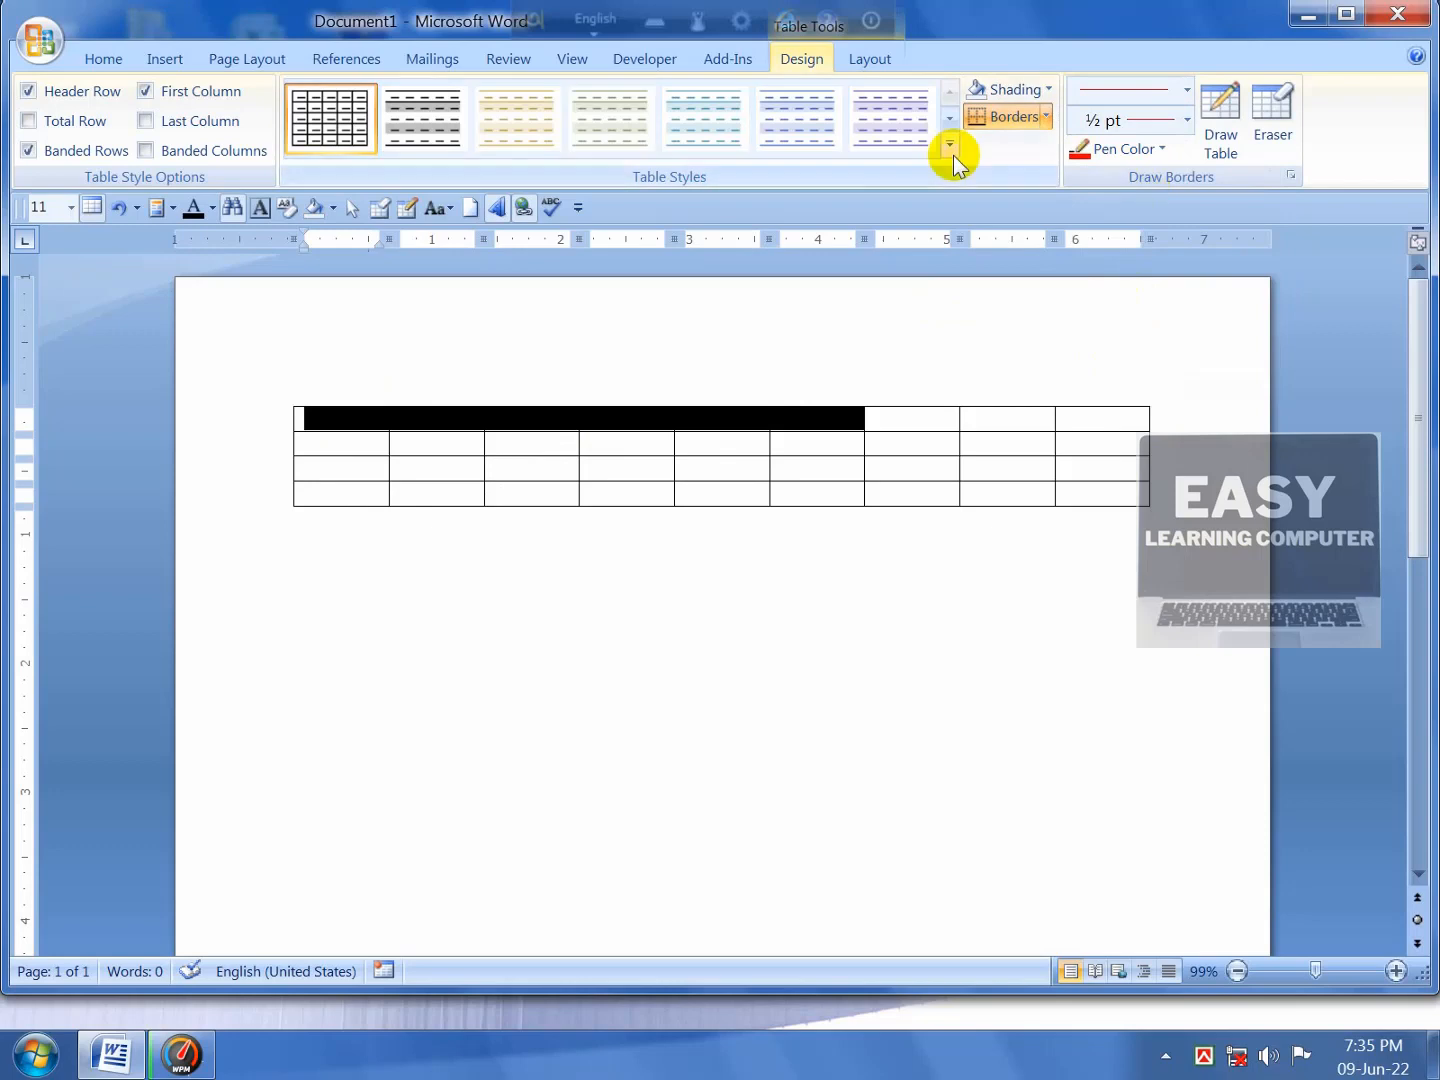
{"action": "left_click", "coordinate": [1202, 118]}
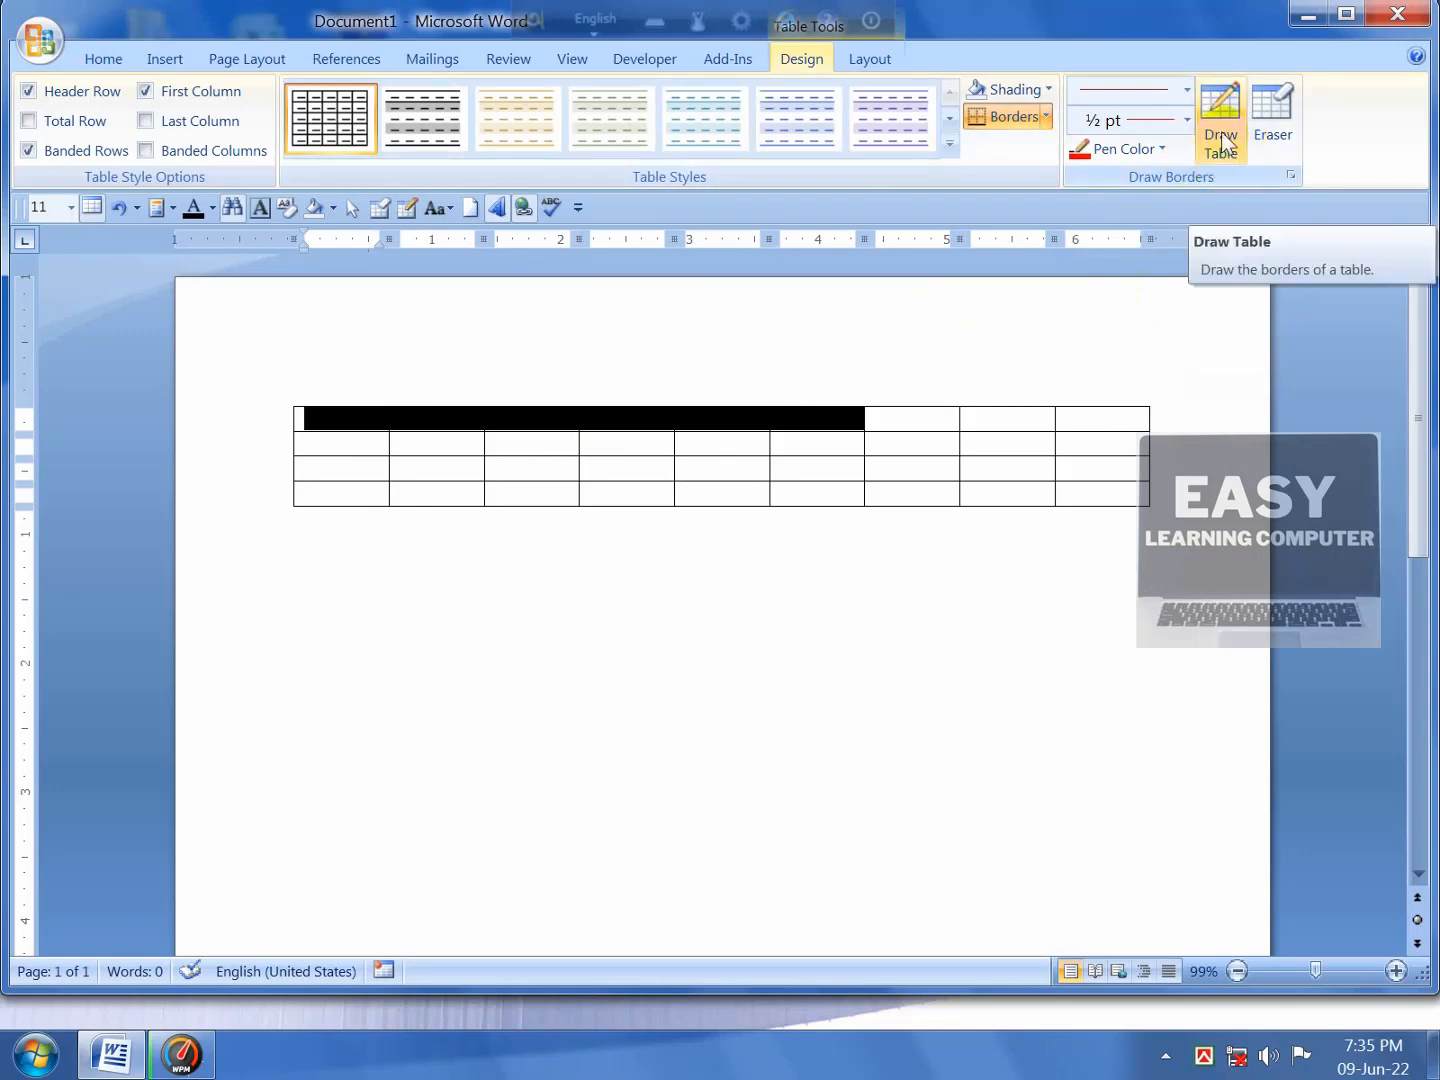
{"action": "left_click", "coordinate": [1217, 154]}
{"action": "scroll", "coordinate": [716, 572], "scroll_direction": "down", "scroll_amount": 4}
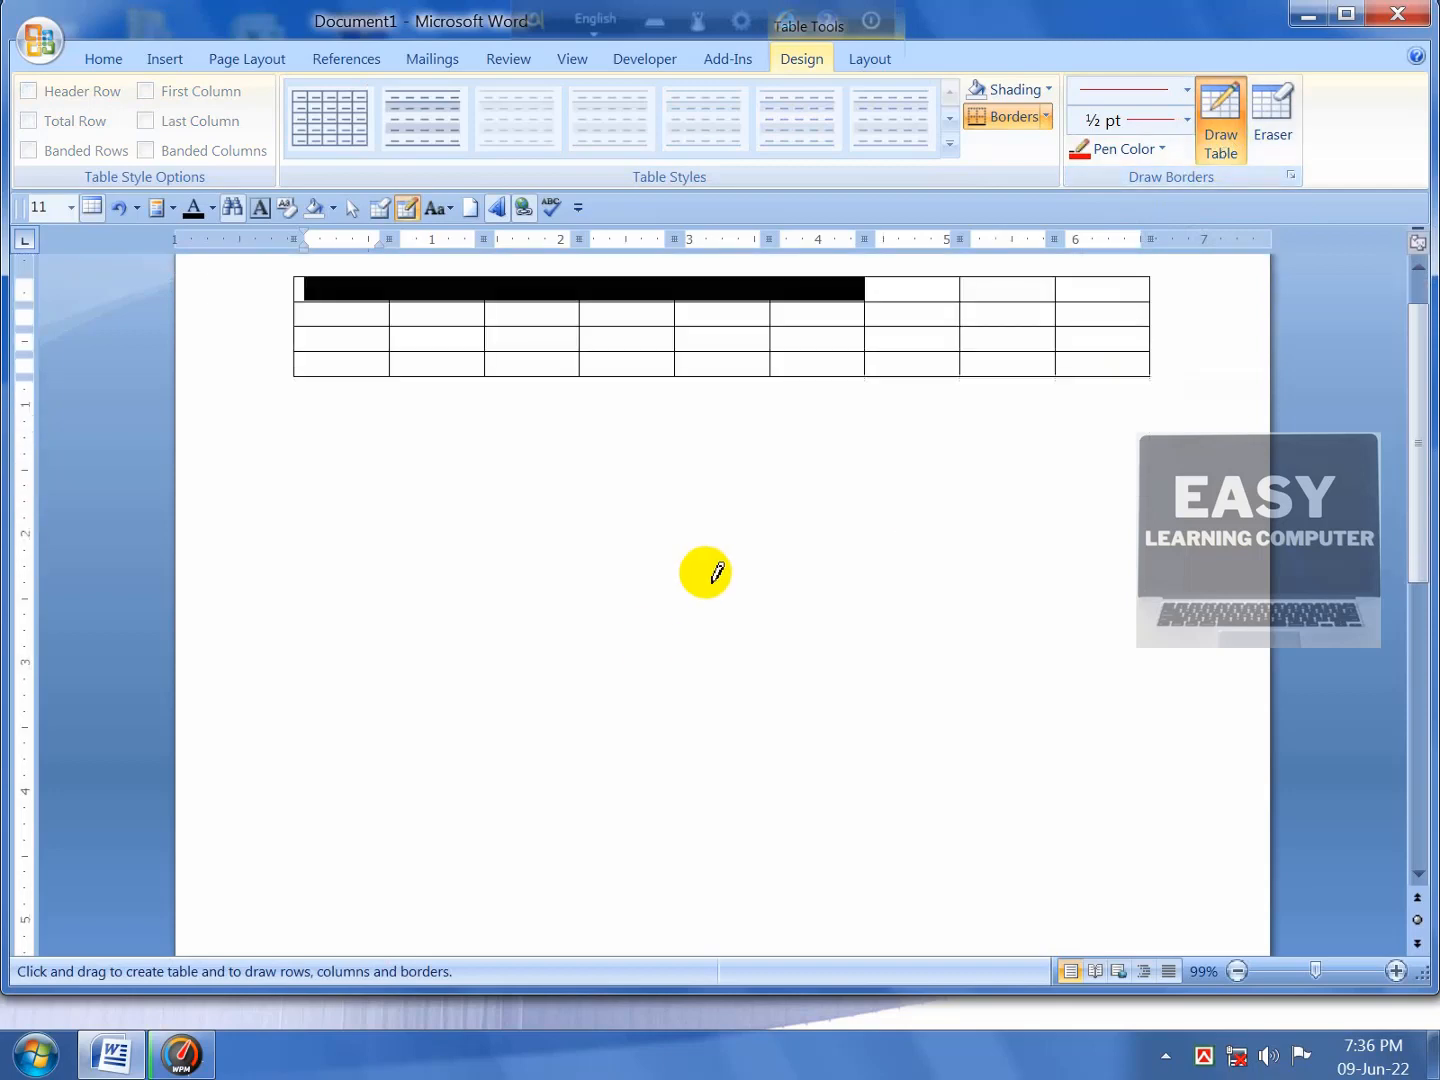
{"action": "scroll", "coordinate": [652, 508], "scroll_direction": "up", "scroll_amount": 2}
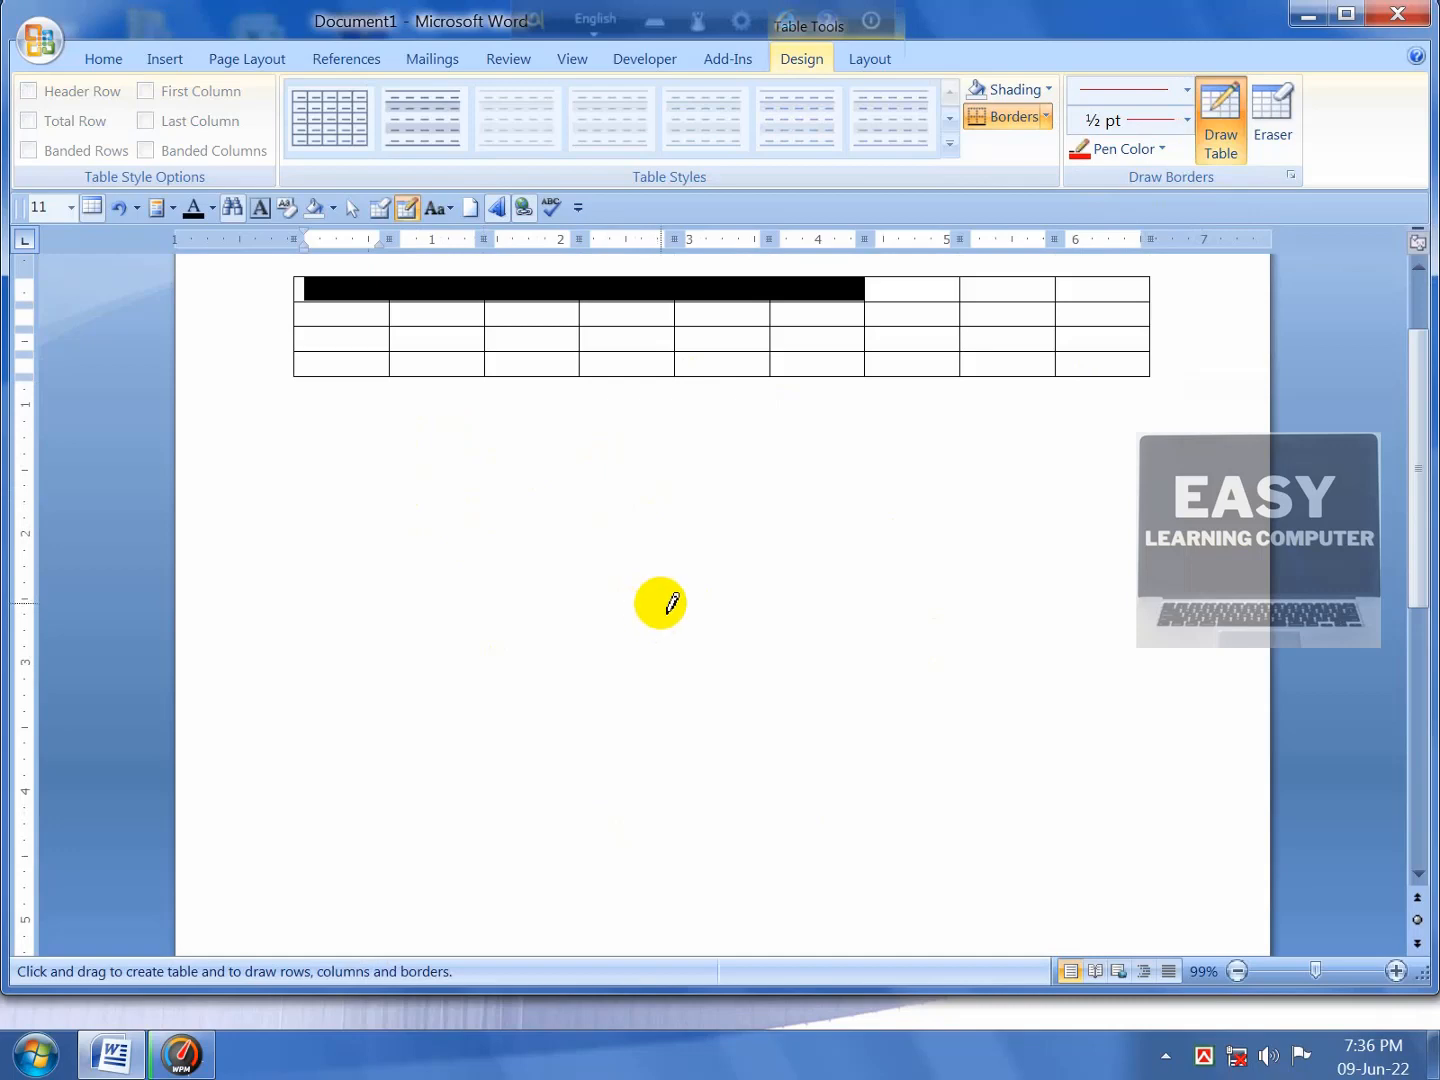
{"action": "mouse_move", "coordinate": [377, 525]}
{"action": "left_mouse_down"}
{"action": "mouse_move", "coordinate": [595, 675]}
{"action": "mouse_move", "coordinate": [1095, 794]}
{"action": "left_mouse_up"}
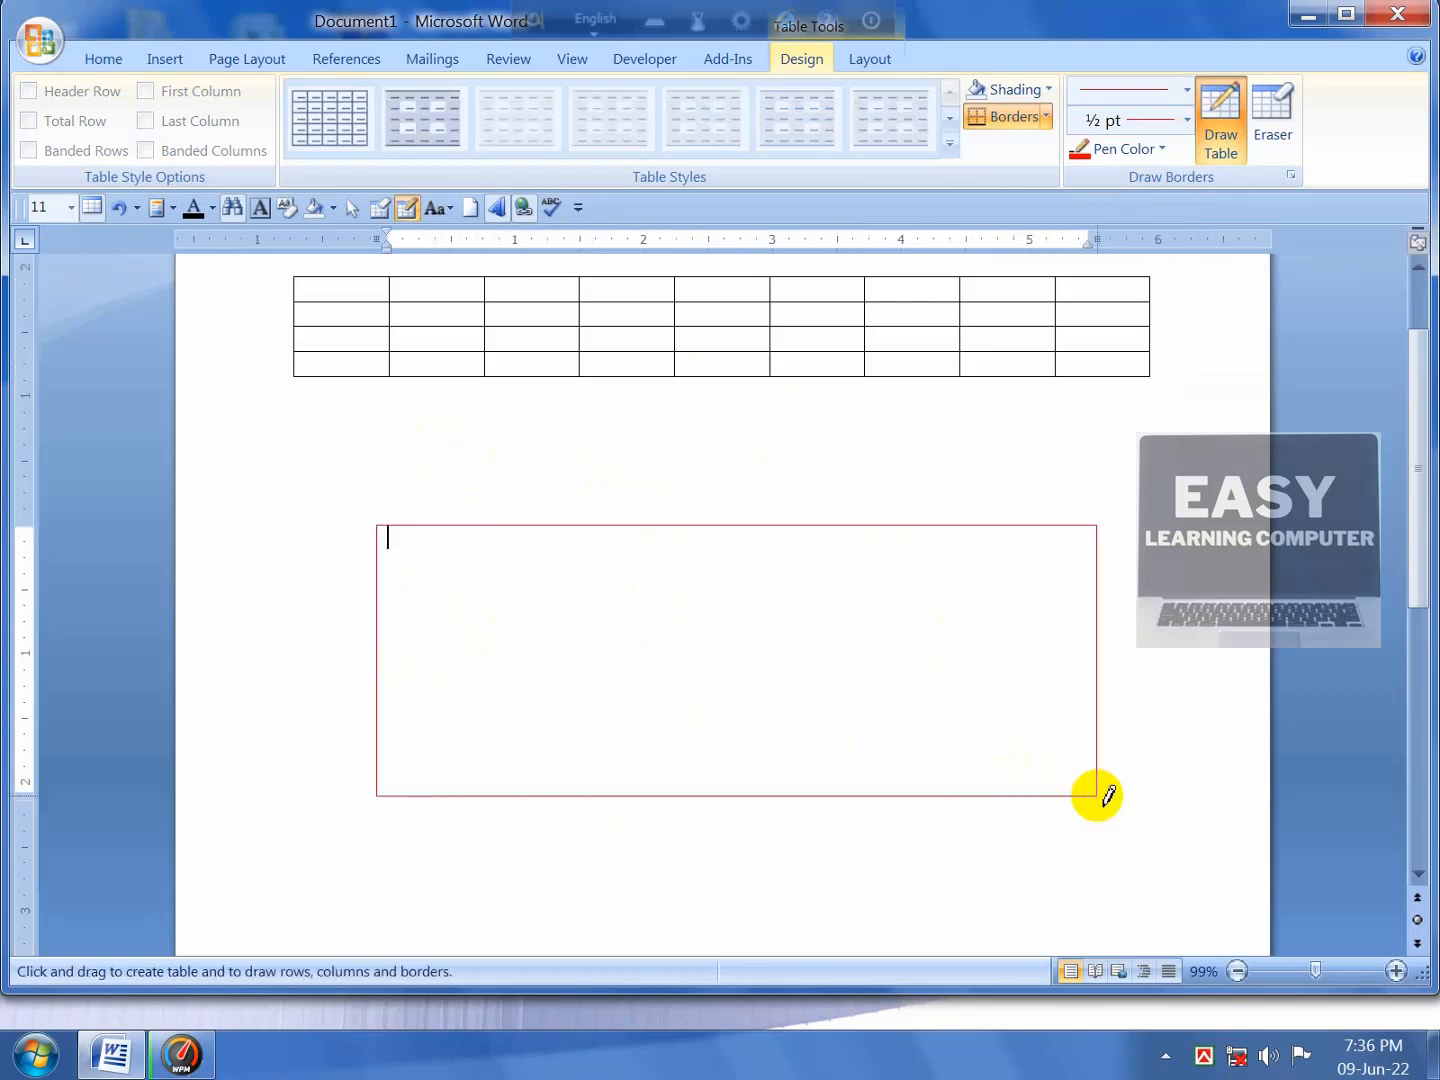
Step: Draw two horizontal and two vertical lines inside the red table to divide it into three rows and three columns
{"action": "scroll", "coordinate": [560, 575], "scroll_direction": "down", "scroll_amount": 3}
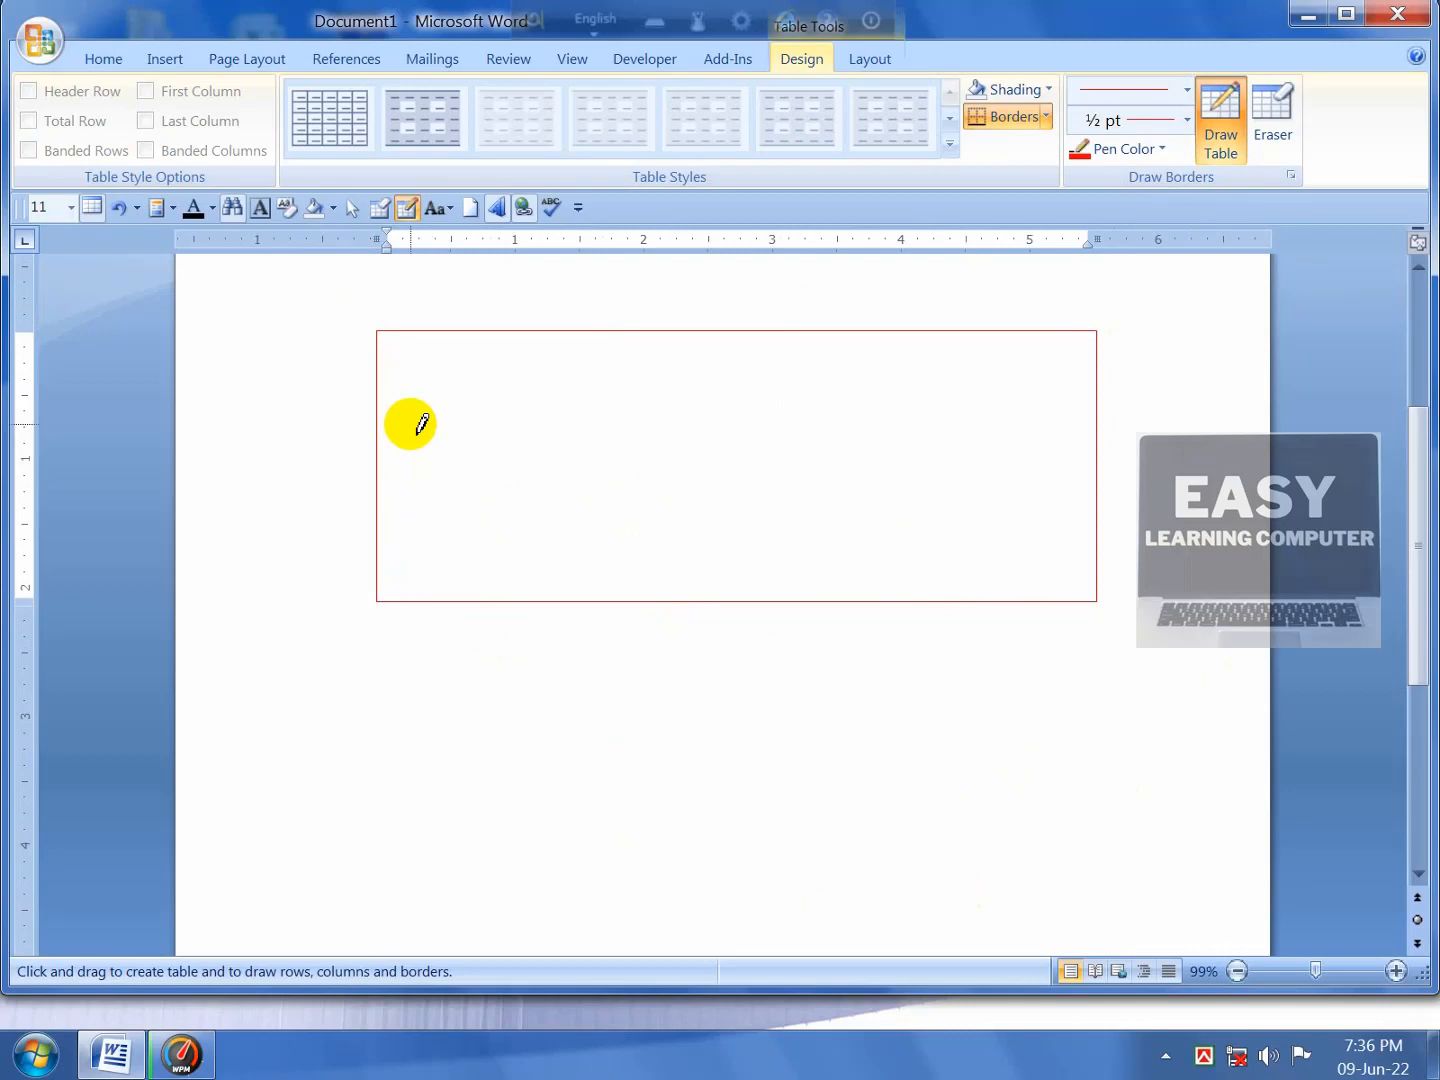
{"action": "left_click_drag", "start_coordinate": [385, 424], "coordinate": [1013, 427]}
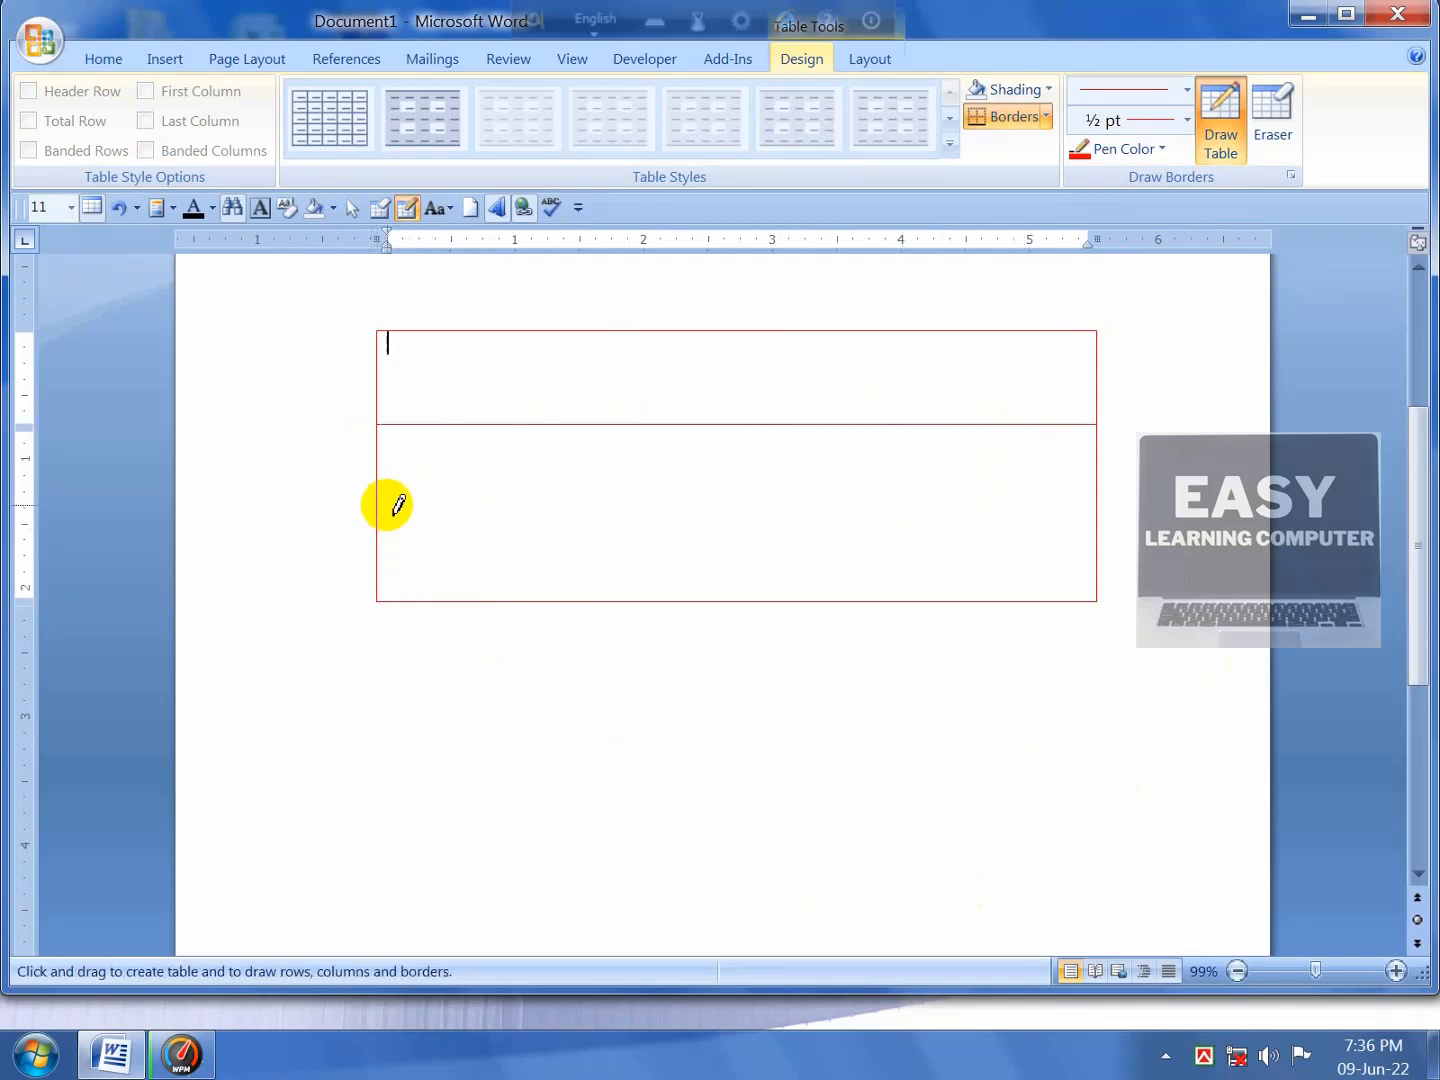
{"action": "left_click_drag", "start_coordinate": [380, 498], "coordinate": [1040, 497]}
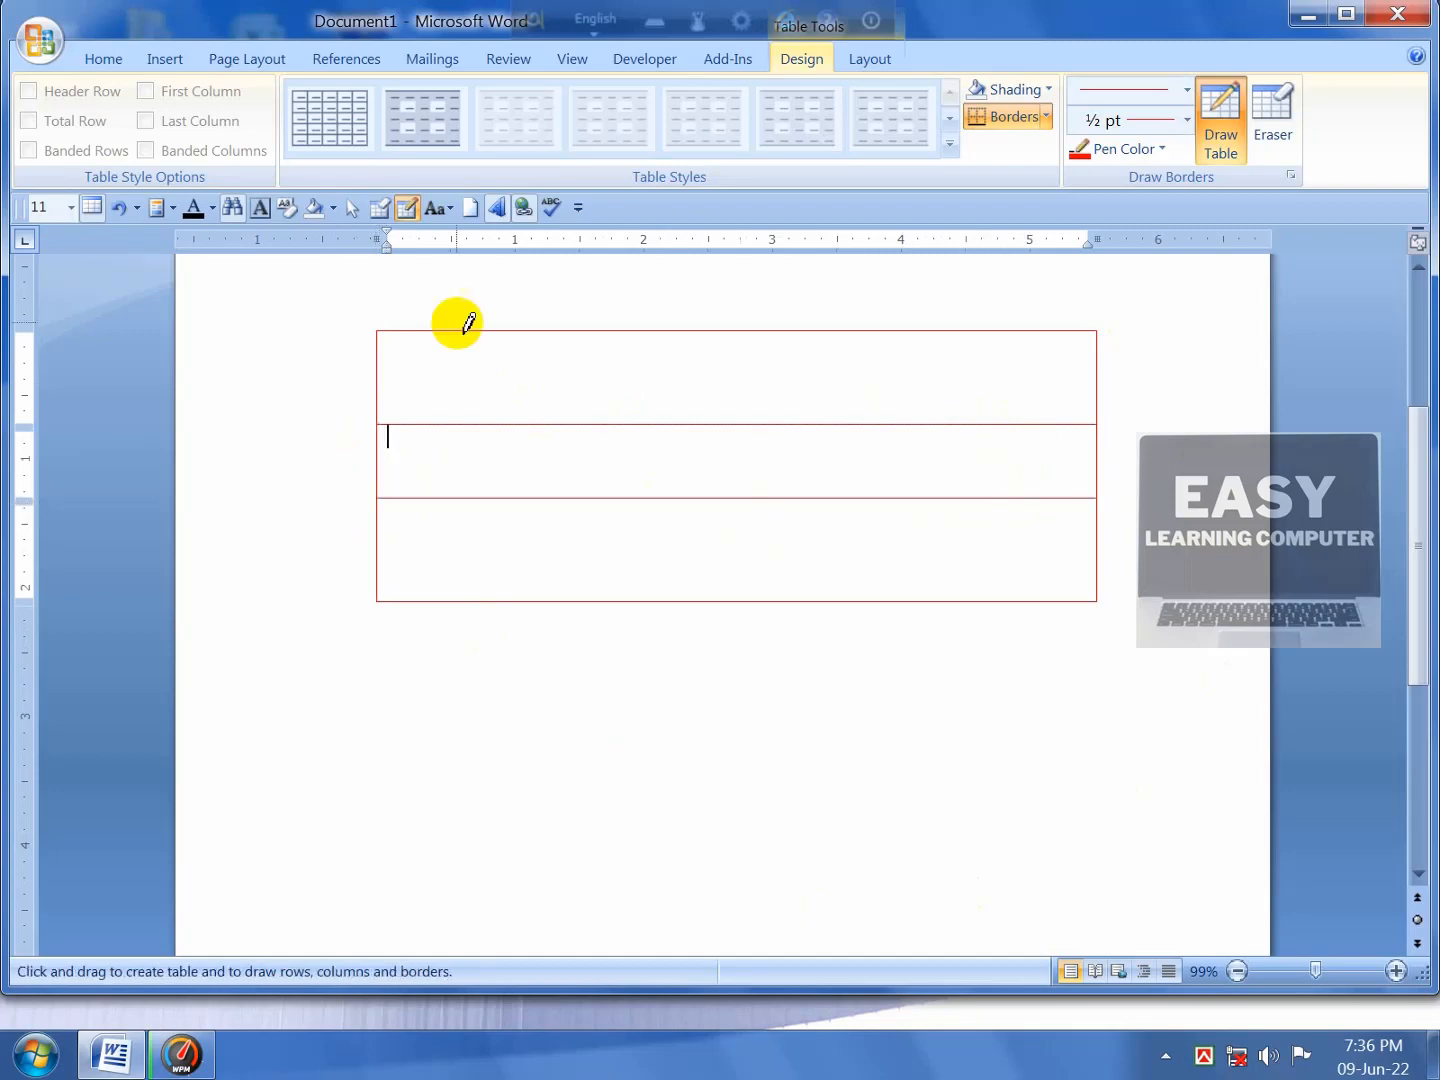
{"action": "left_click_drag", "start_coordinate": [504, 331], "coordinate": [529, 610]}
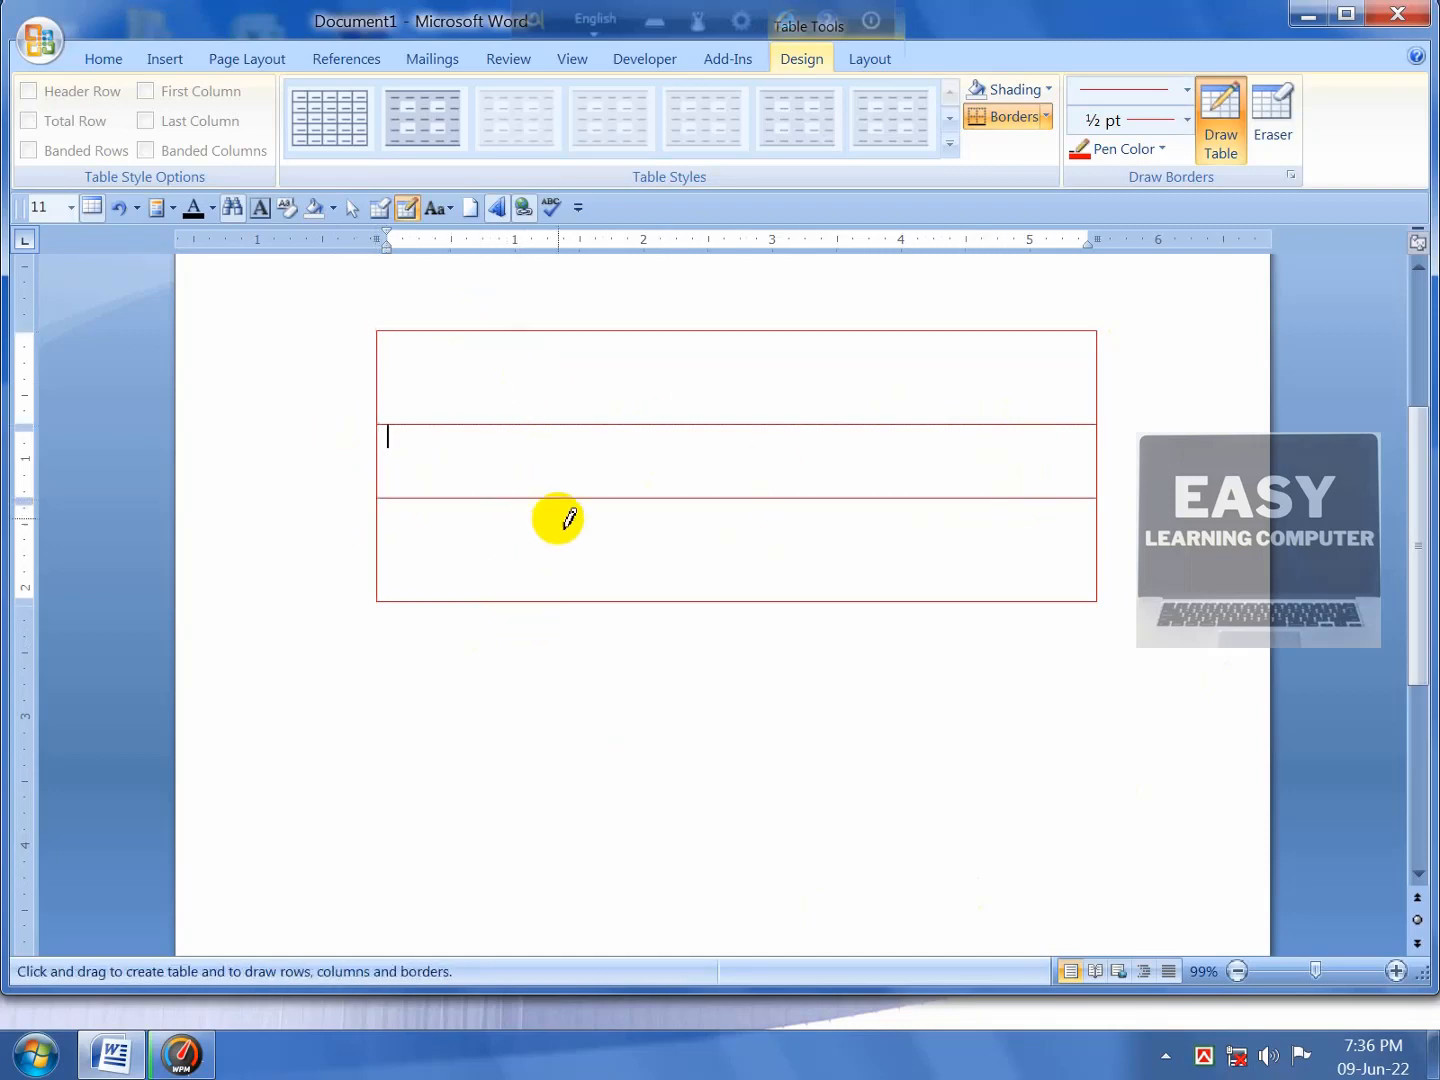
{"action": "mouse_move", "coordinate": [511, 328]}
{"action": "left_mouse_down"}
{"action": "mouse_move", "coordinate": [485, 624]}
{"action": "mouse_move", "coordinate": [520, 581]}
{"action": "left_mouse_up"}
{"action": "left_click_drag", "start_coordinate": [692, 330], "coordinate": [680, 600]}
Step: Draw two tall narrow boxes across the last column of the red table, extending past its upper and lower edges
{"action": "mouse_move", "coordinate": [842, 266]}
{"action": "left_mouse_down"}
{"action": "mouse_move", "coordinate": [905, 574]}
{"action": "mouse_move", "coordinate": [879, 661]}
{"action": "left_mouse_up"}
{"action": "left_click_drag", "start_coordinate": [984, 281], "coordinate": [1034, 661]}
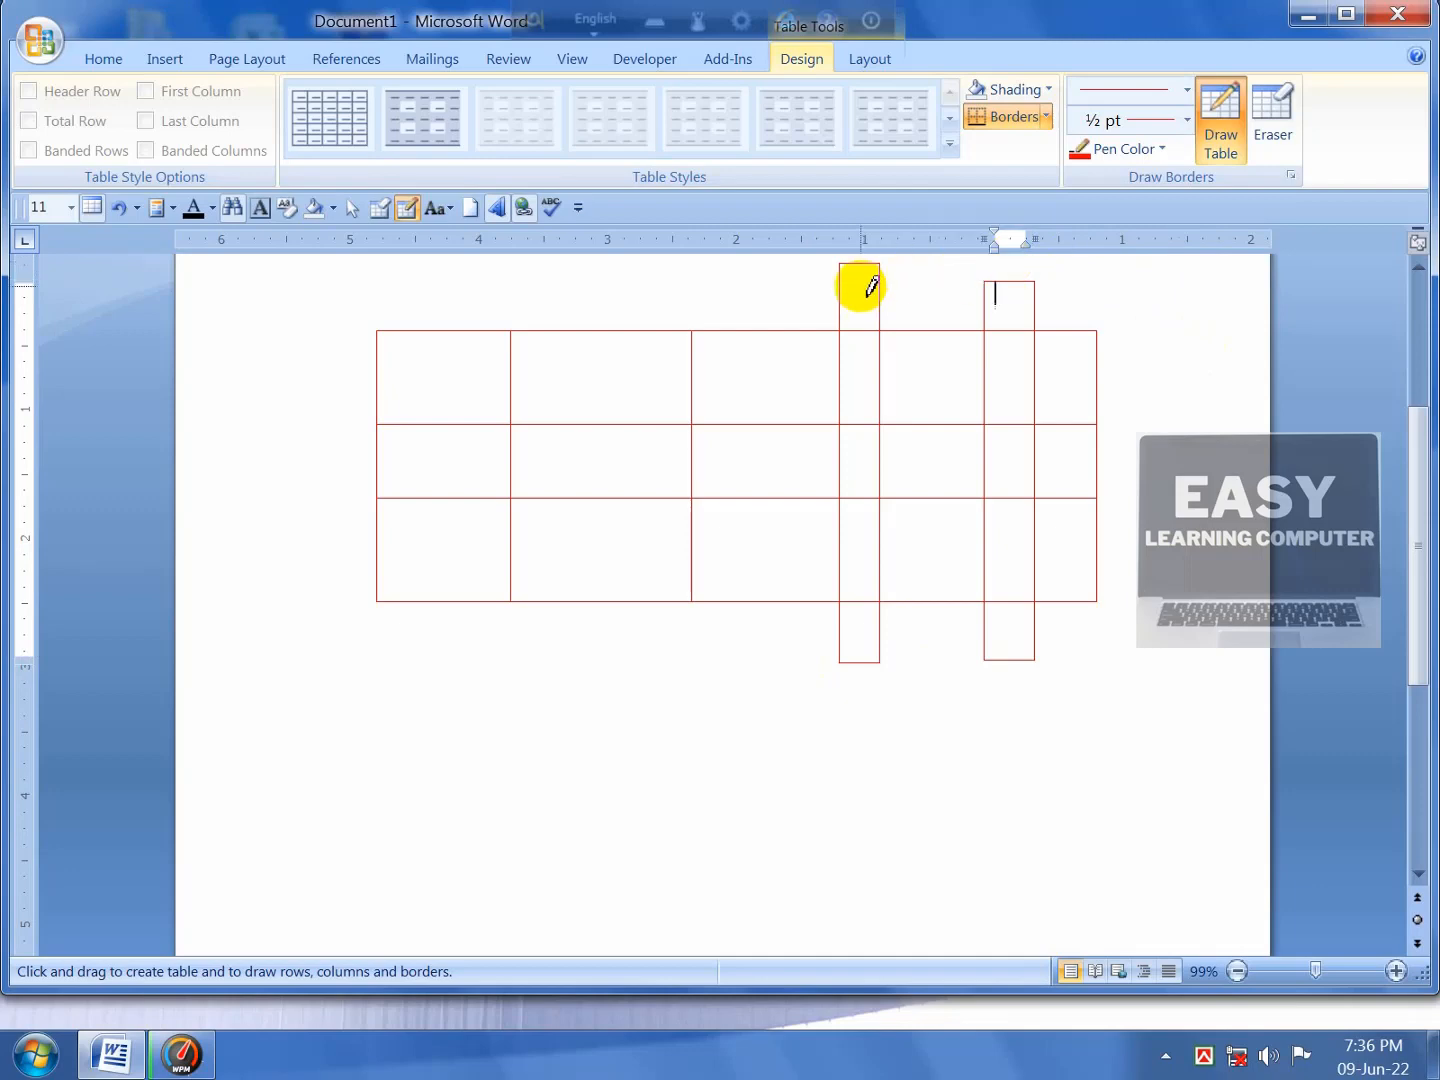
Step: Erase the two tall narrow boxes that cross the last column of the red table, including their ends above and below it
{"action": "left_click", "coordinate": [1271, 114]}
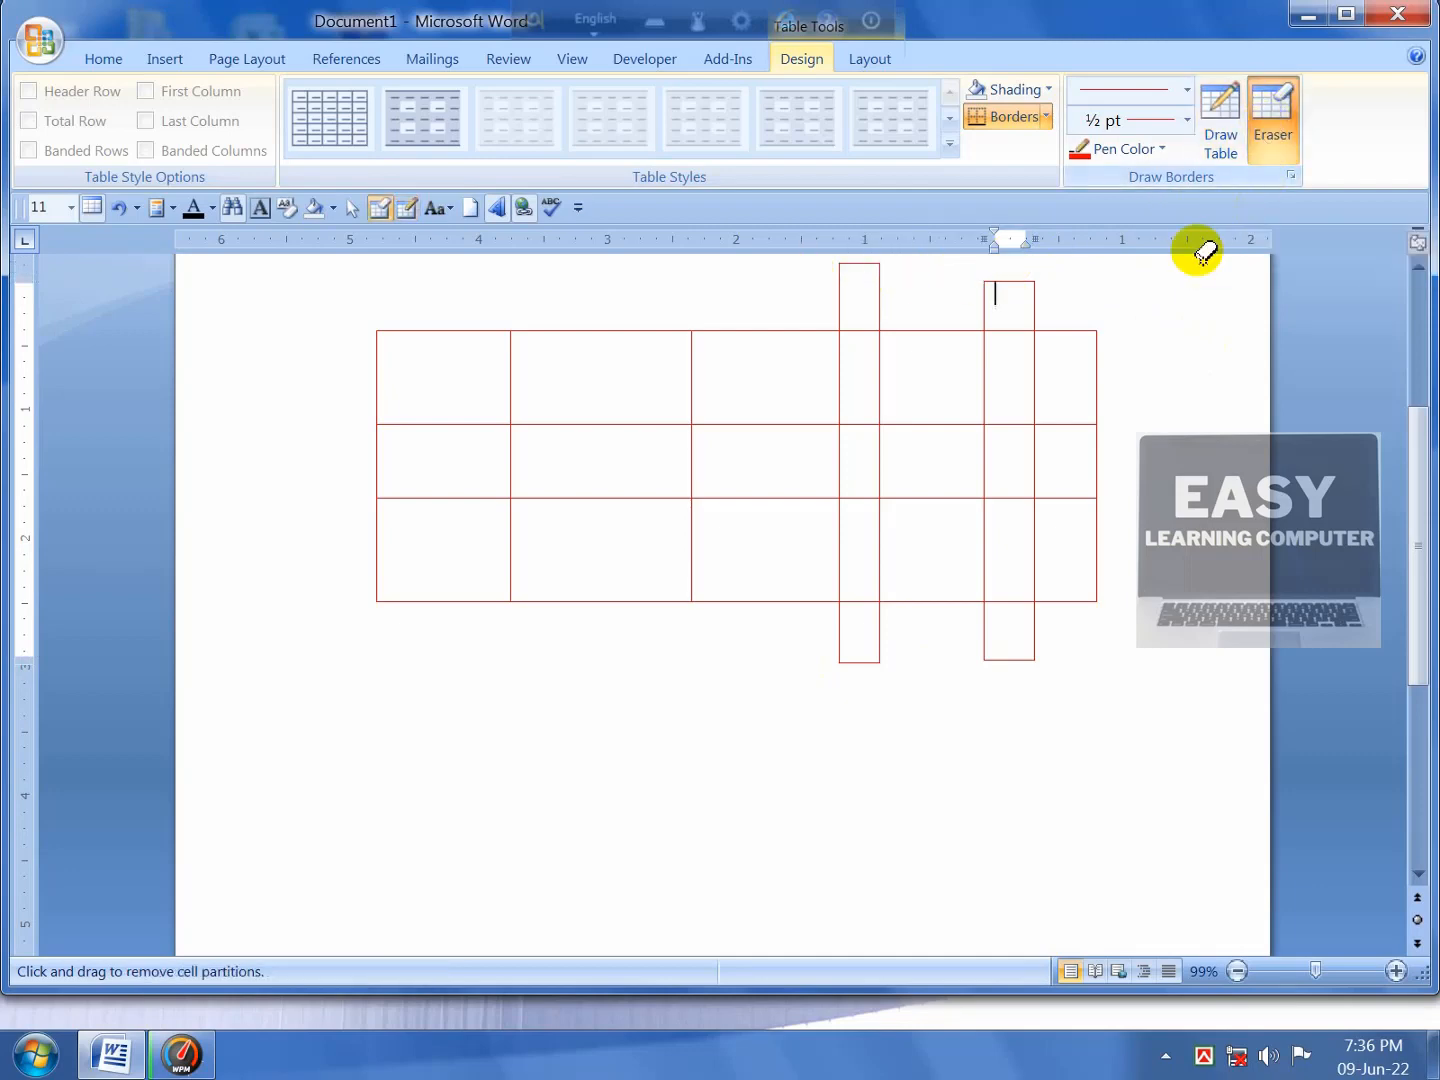
{"action": "left_click", "coordinate": [1034, 296]}
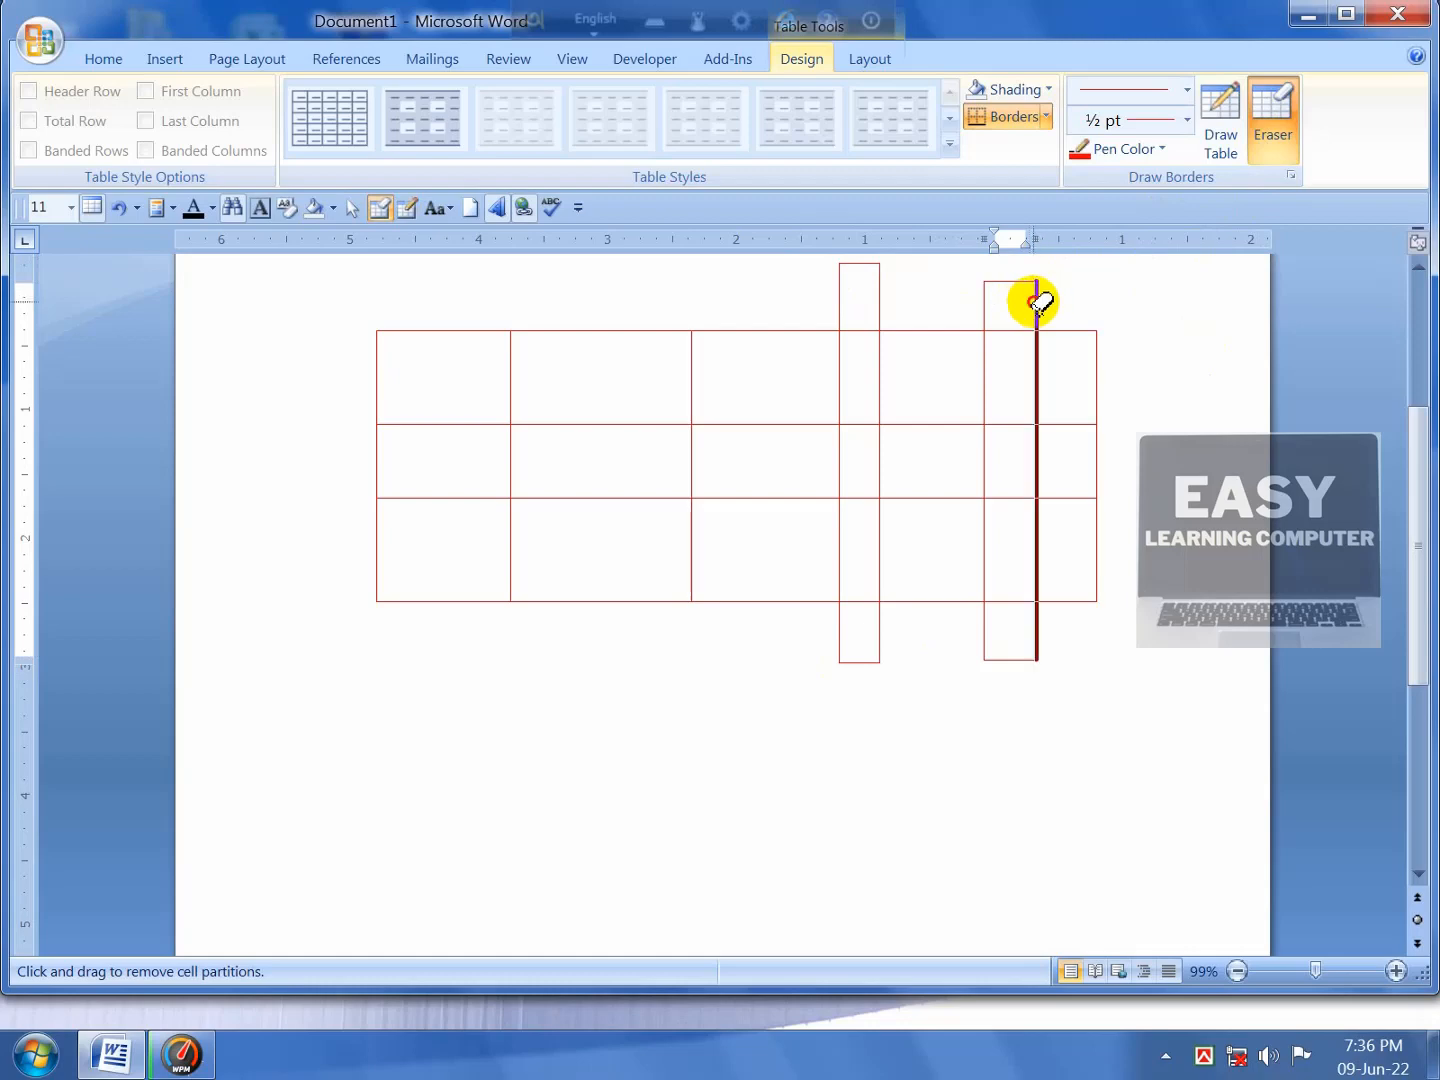
{"action": "left_click", "coordinate": [985, 300]}
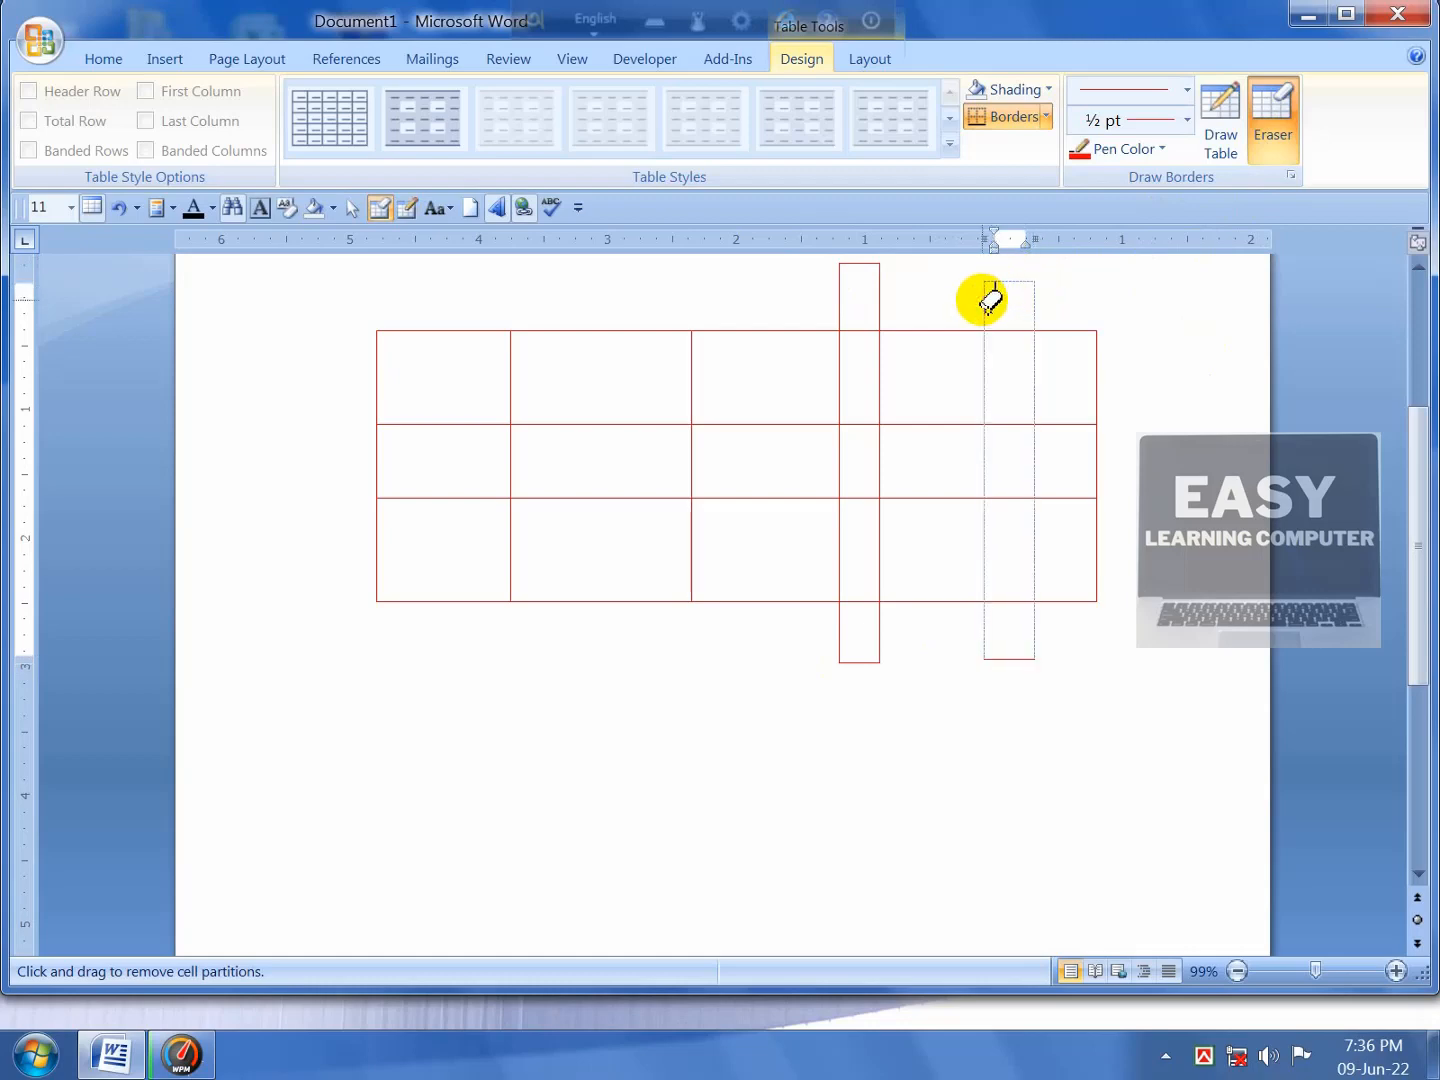
{"action": "left_click", "coordinate": [996, 658]}
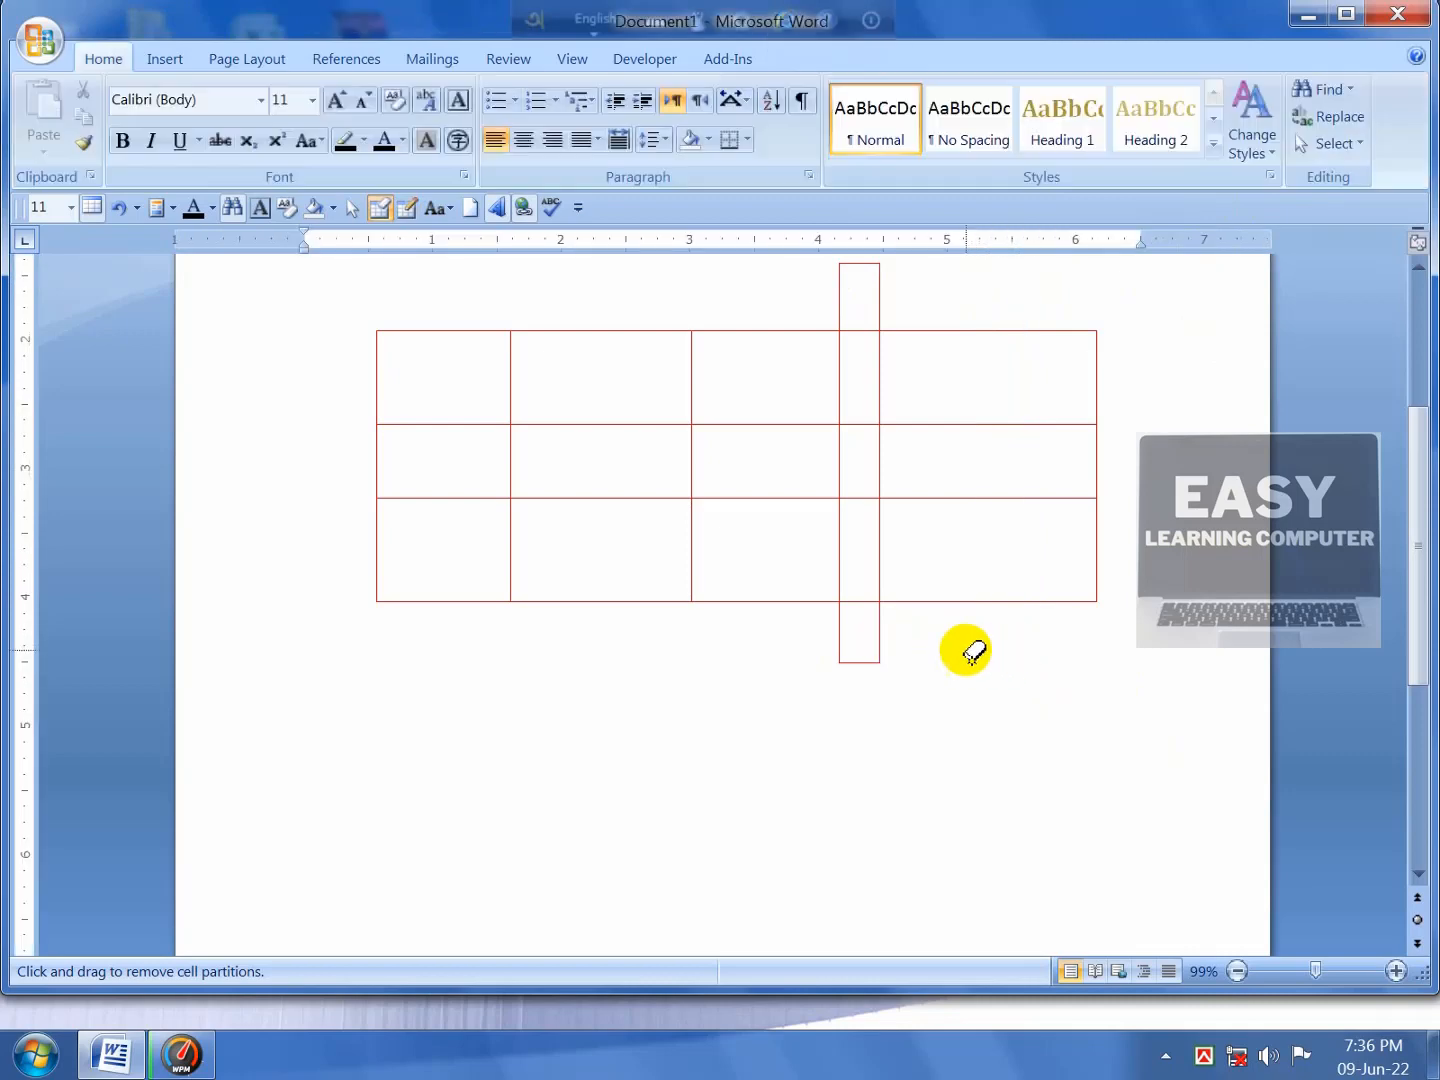
{"action": "left_click", "coordinate": [881, 640]}
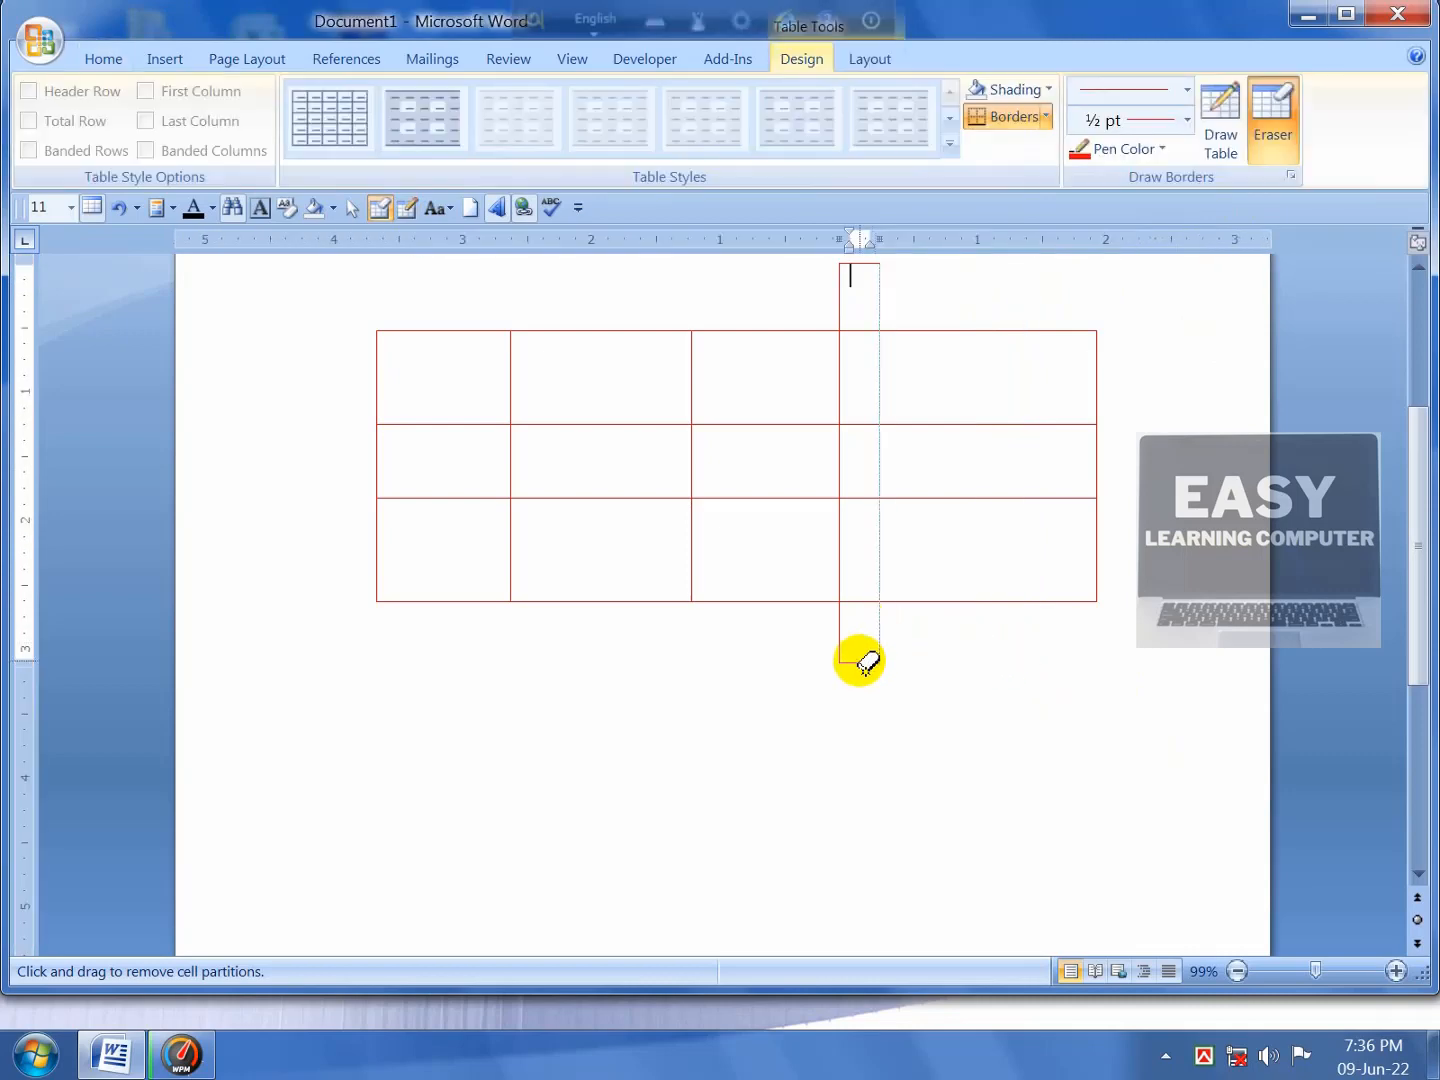
{"action": "left_click", "coordinate": [846, 644]}
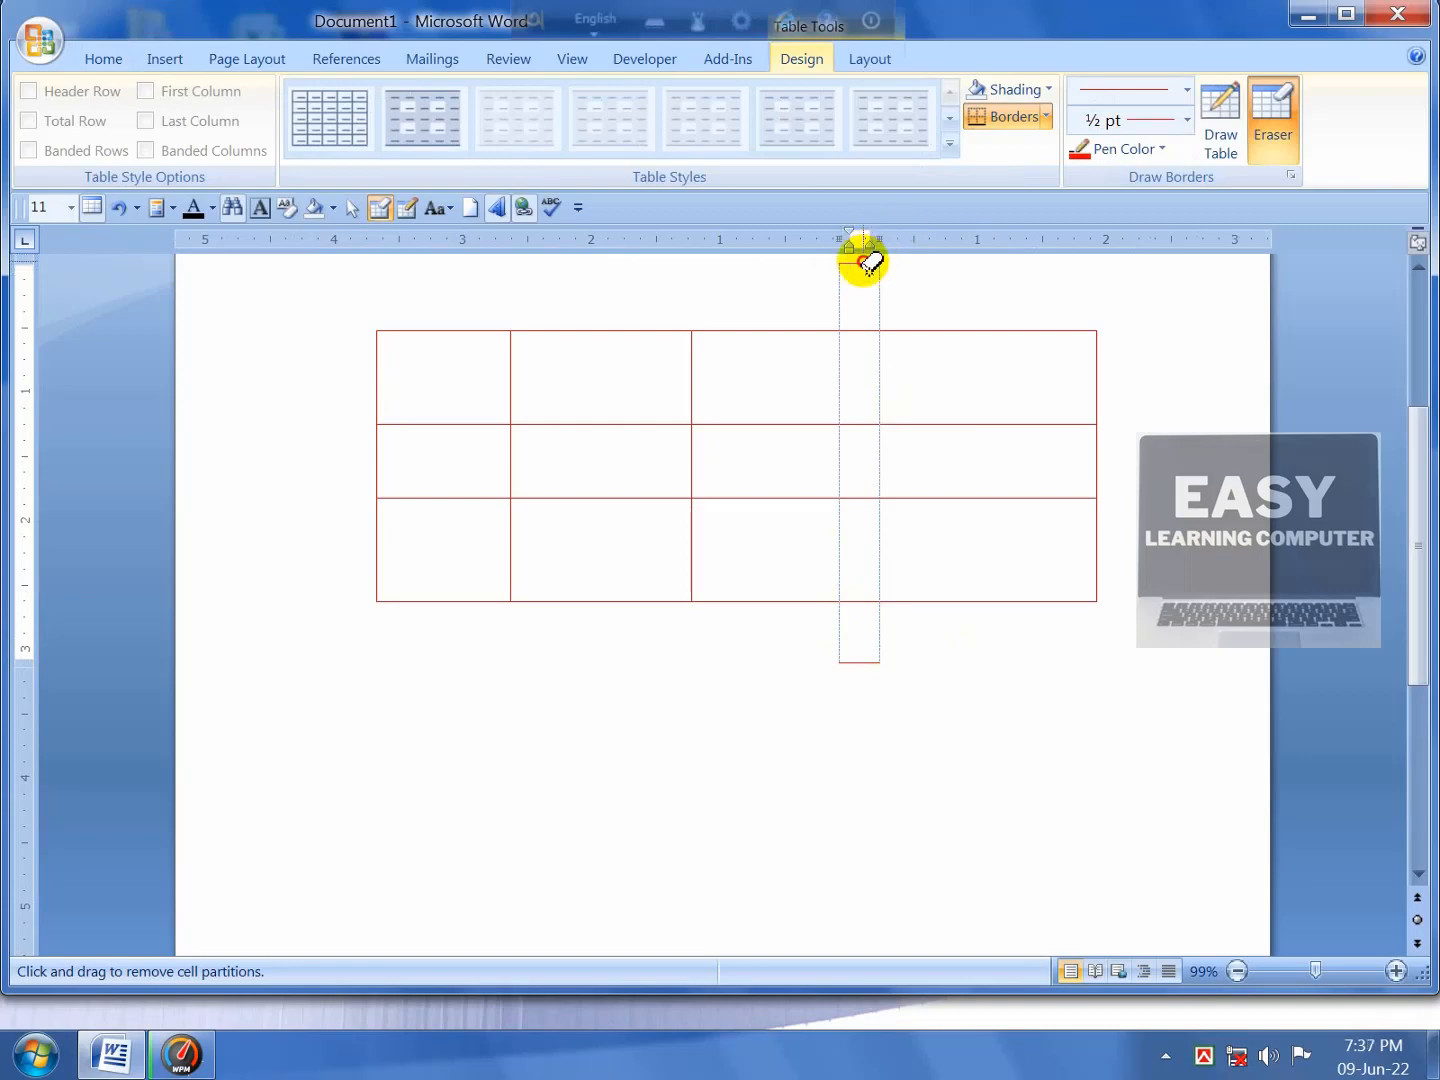
{"action": "left_click", "coordinate": [861, 663]}
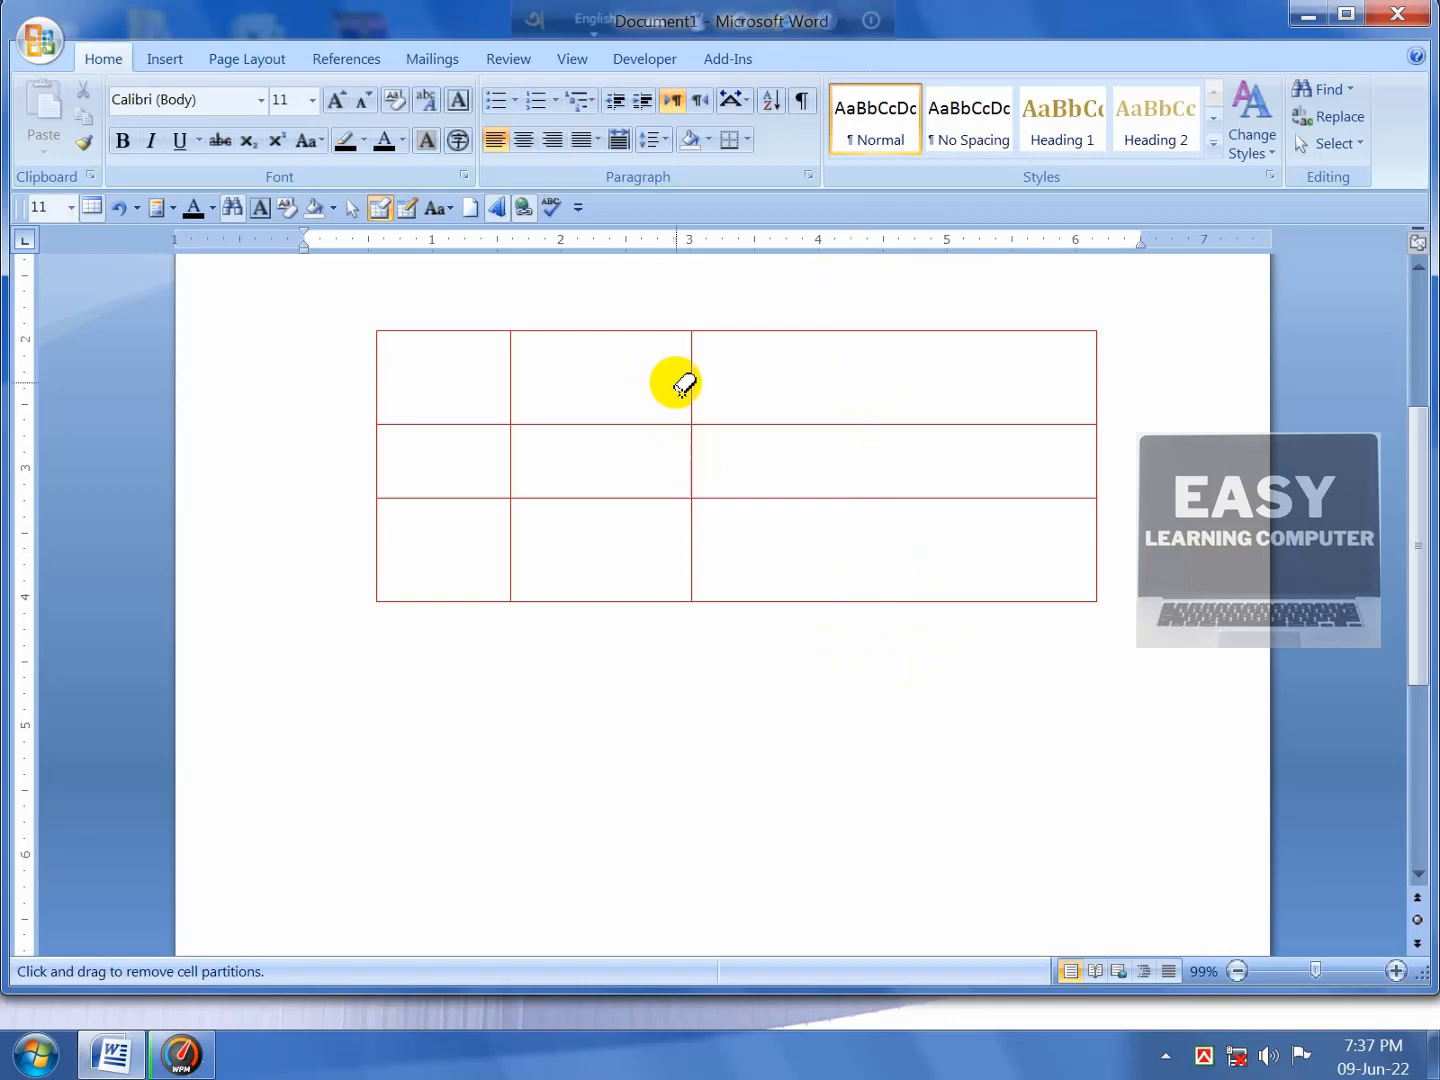
Step: Erase one vertical divider in each of the red table's top and bottom rows, then the whole red table
{"action": "left_click", "coordinate": [688, 375]}
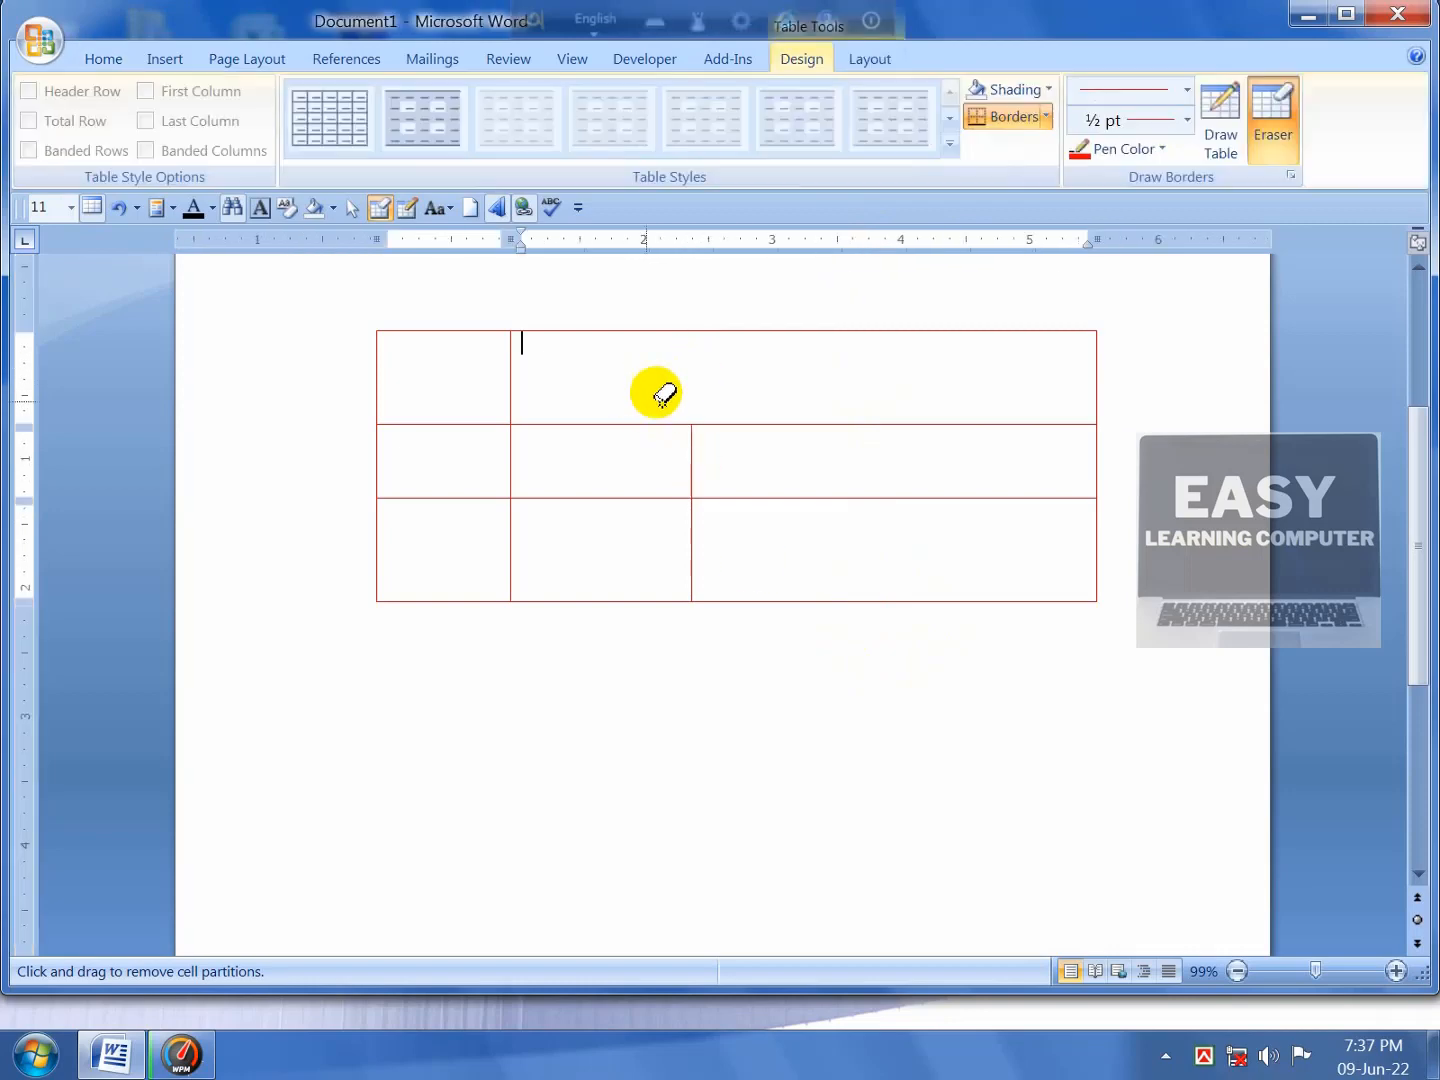
{"action": "left_click", "coordinate": [511, 548]}
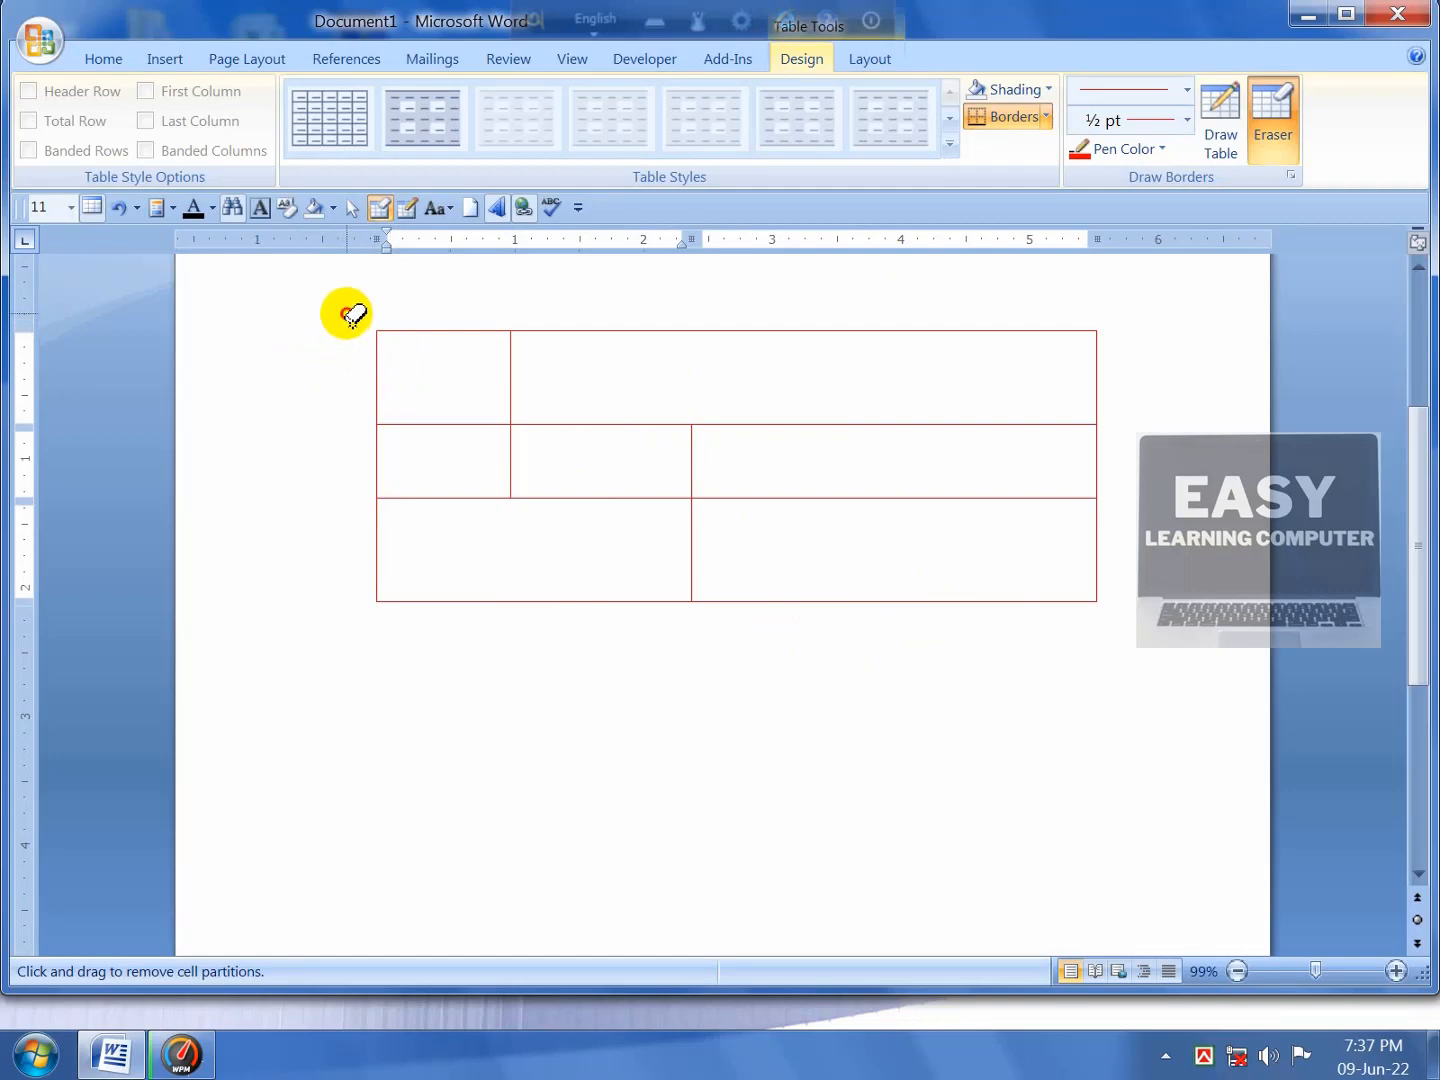
{"action": "mouse_move", "coordinate": [347, 315]}
{"action": "left_mouse_down"}
{"action": "mouse_move", "coordinate": [483, 402]}
{"action": "mouse_move", "coordinate": [963, 576]}
{"action": "mouse_move", "coordinate": [1153, 637]}
{"action": "mouse_move", "coordinate": [1162, 626]}
{"action": "left_mouse_up"}
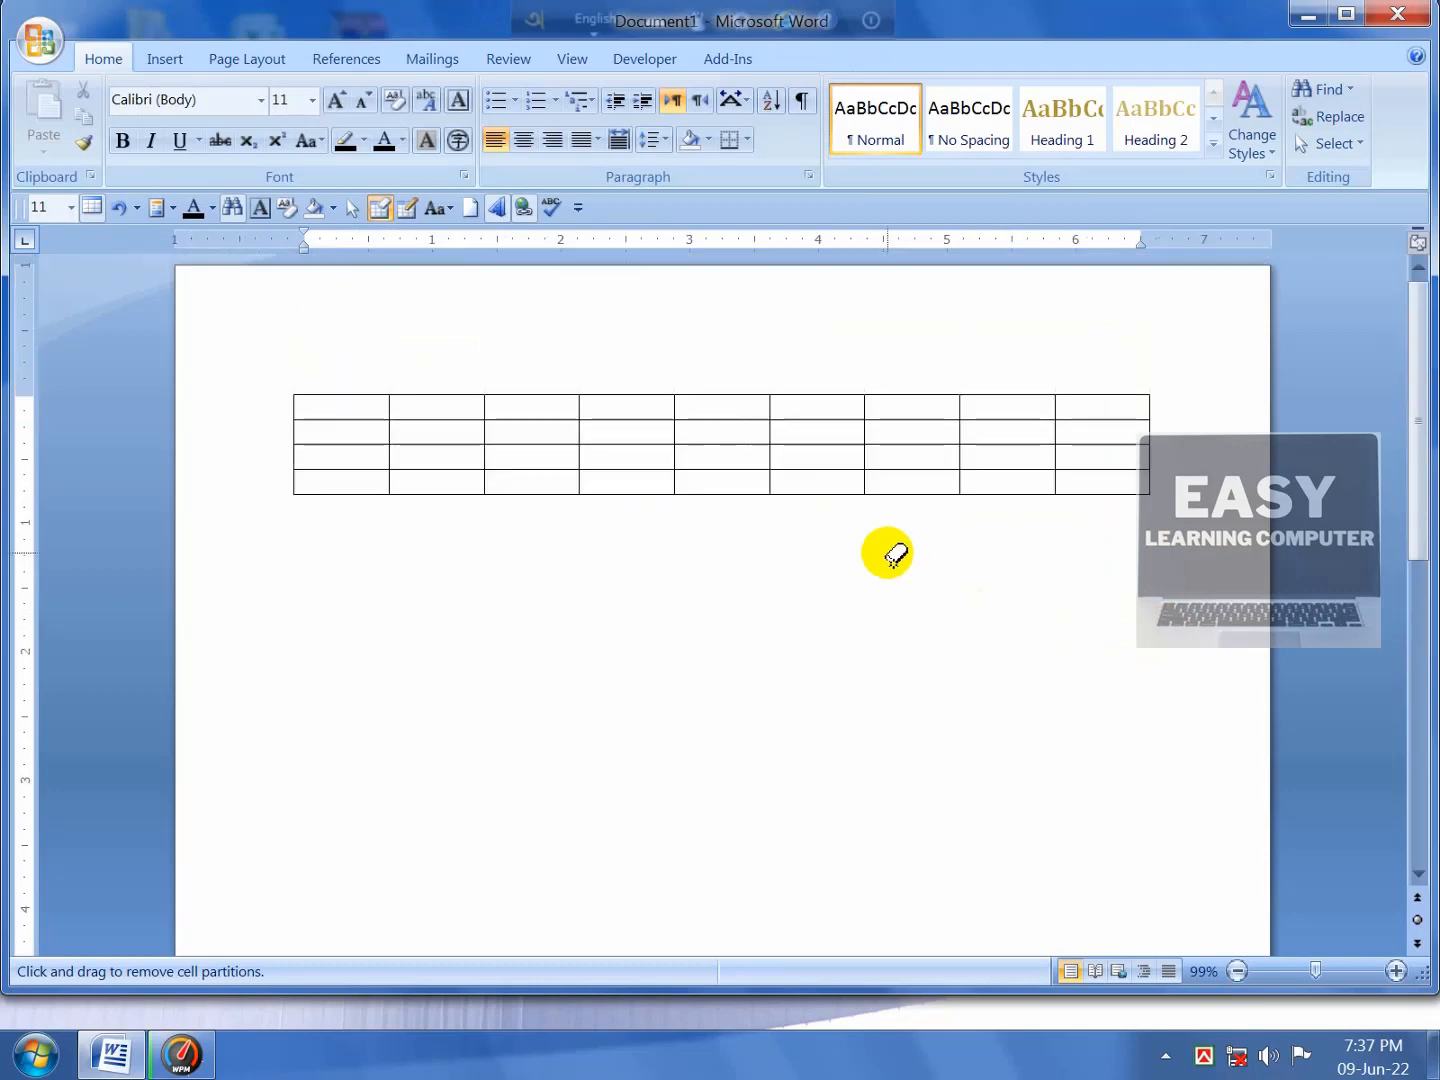
{"action": "double_click", "coordinate": [855, 648]}
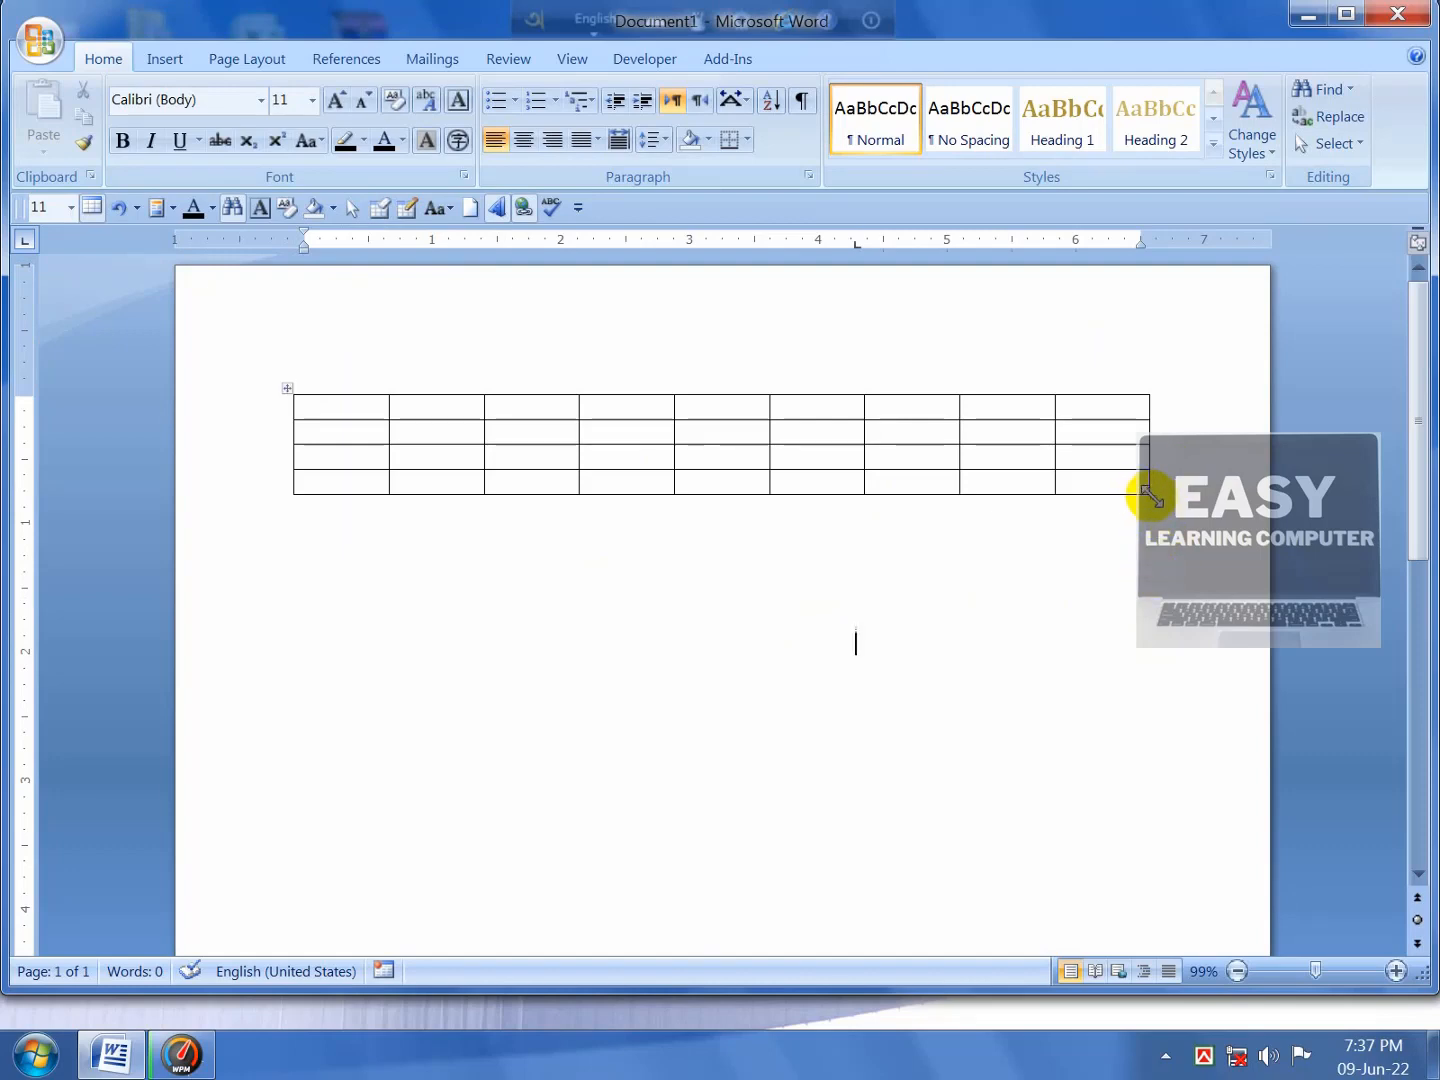
Step: Enlarge the remaining table to about 6.8 by 3.8 inches and reduce its top row's height to about 0.2 inches
{"action": "left_click_drag", "start_coordinate": [1153, 497], "coordinate": [1168, 617]}
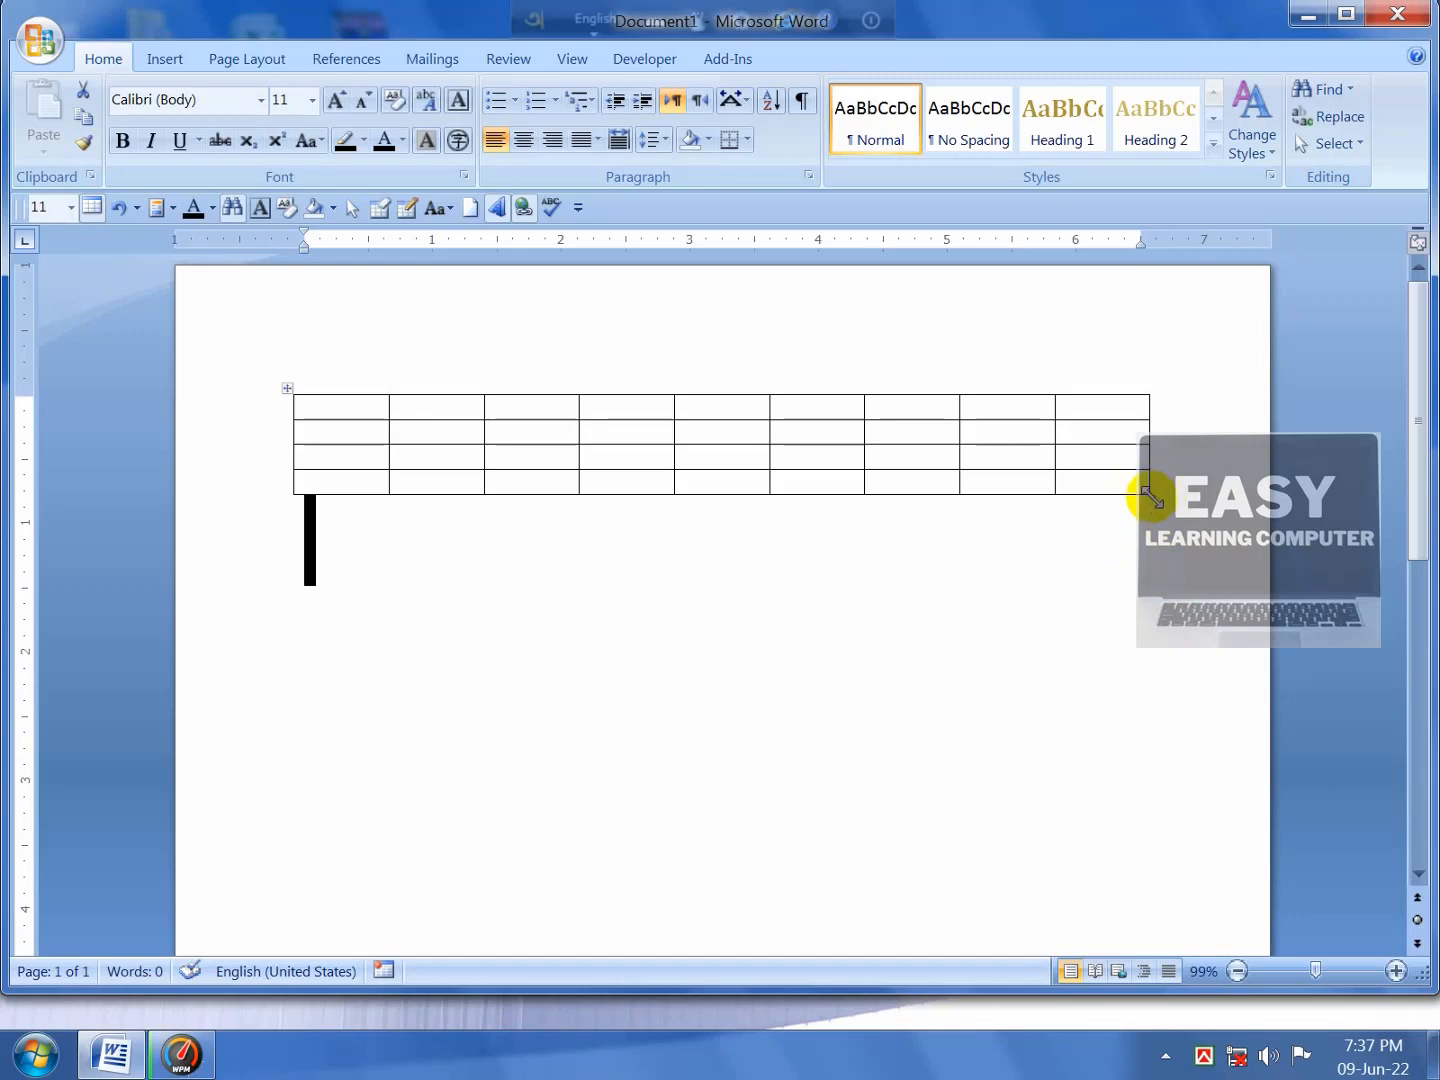
{"action": "left_click_drag", "start_coordinate": [1152, 497], "coordinate": [1175, 874]}
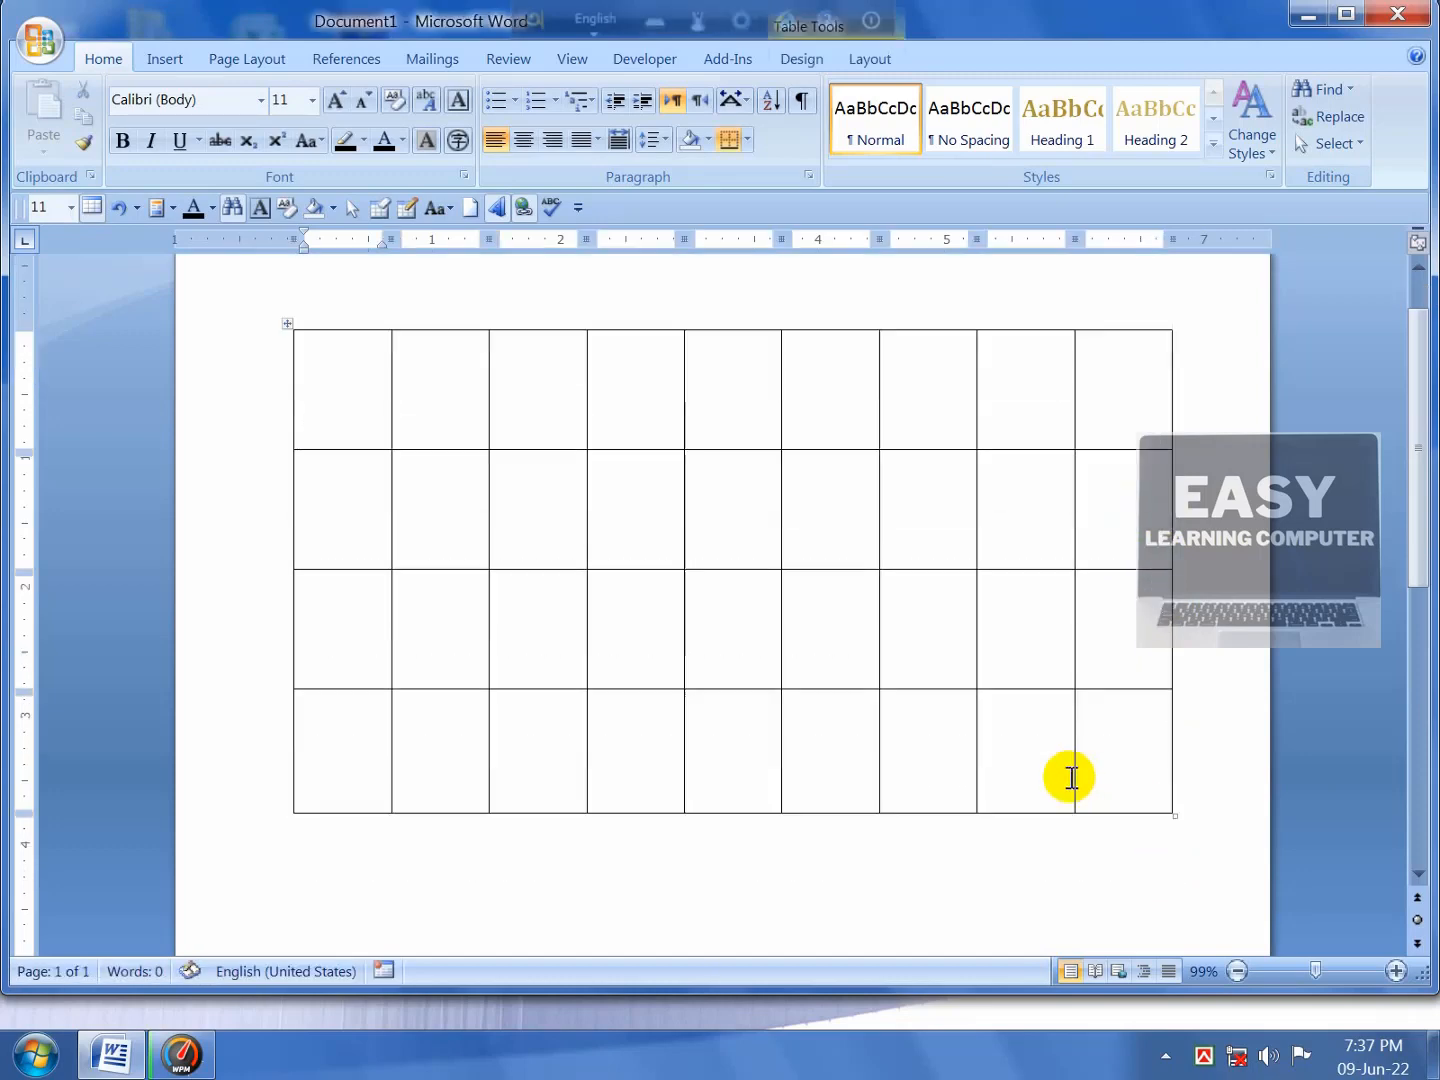
{"action": "scroll", "coordinate": [1031, 700], "scroll_direction": "down", "scroll_amount": 1}
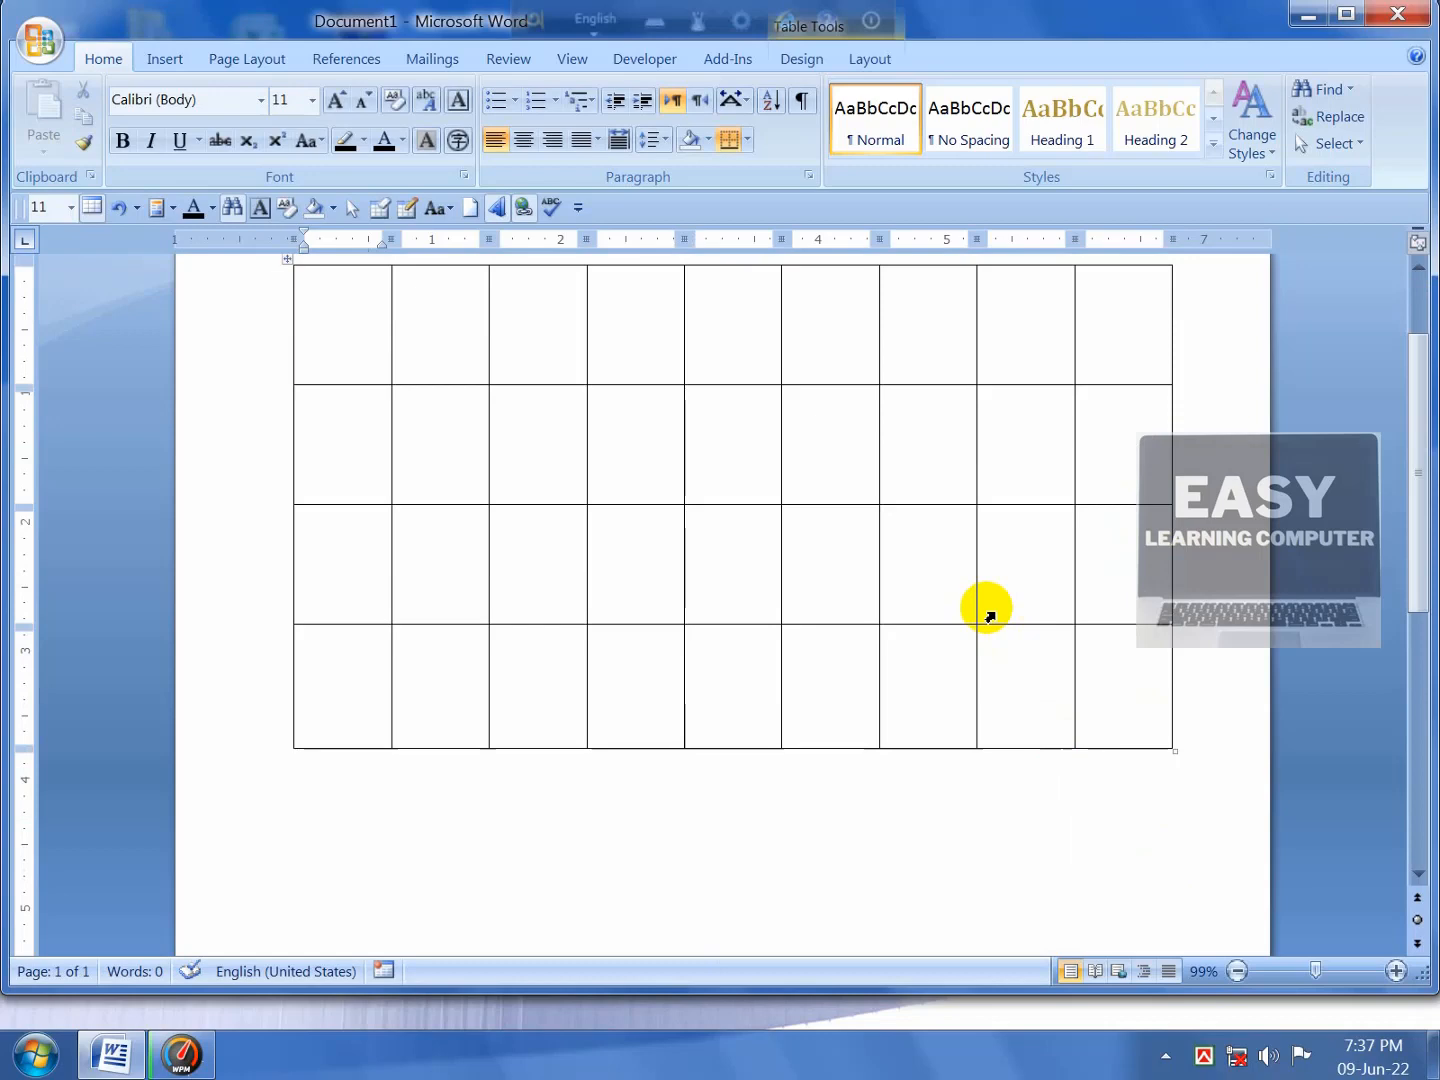
{"action": "scroll", "coordinate": [738, 549], "scroll_direction": "up", "scroll_amount": 2}
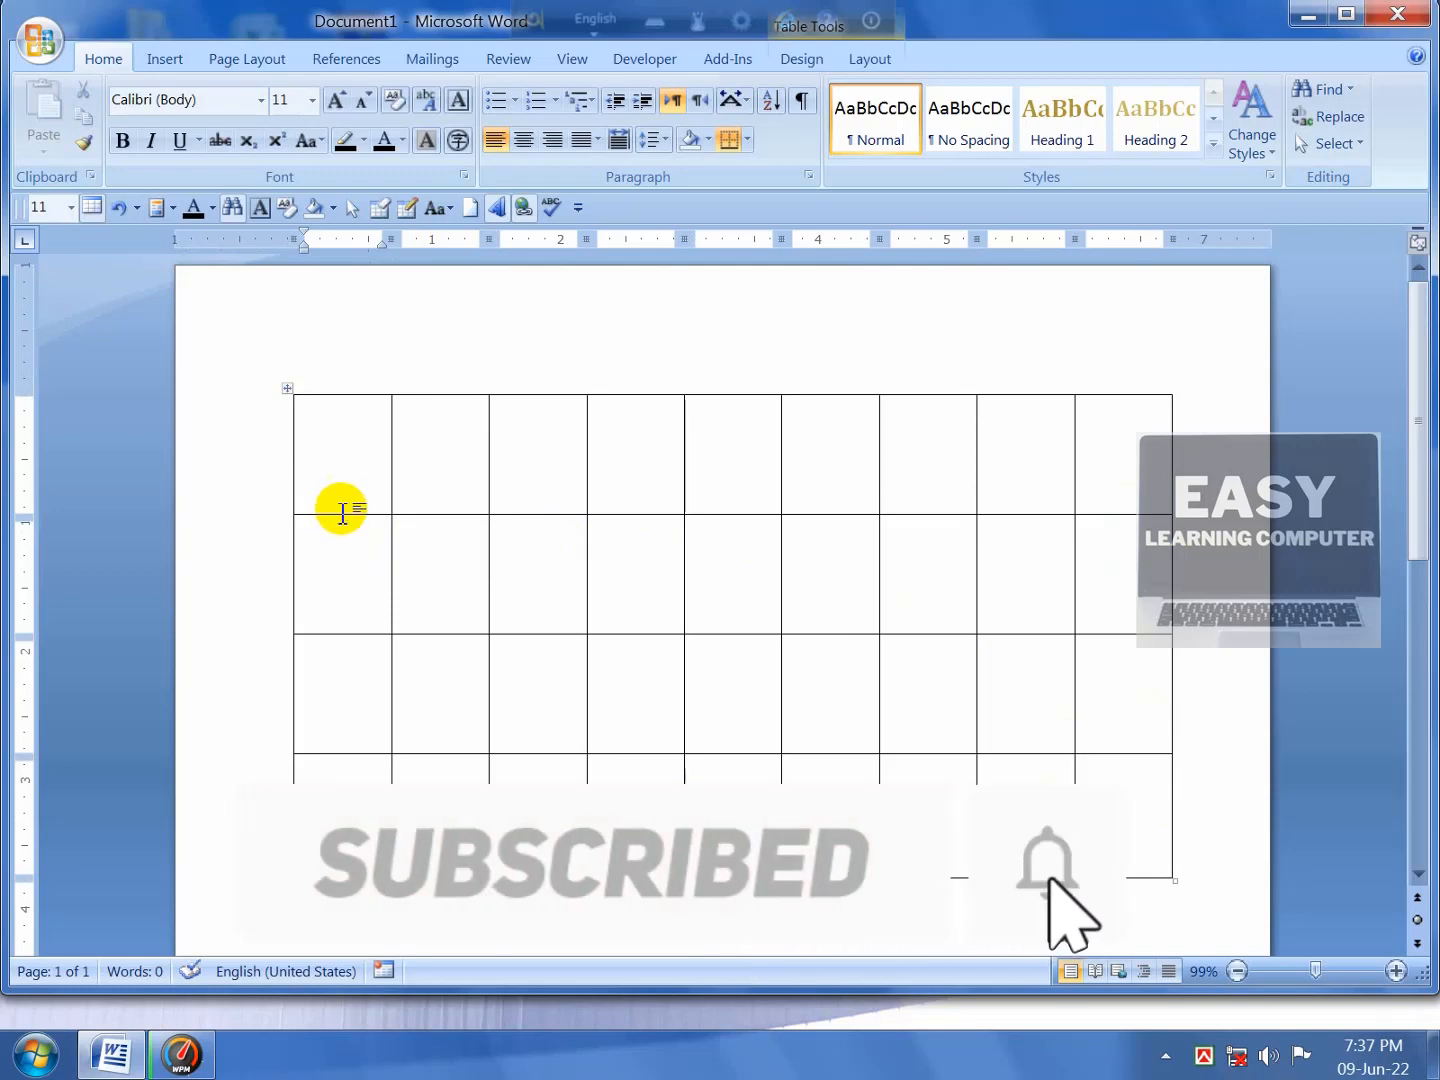
{"action": "left_click_drag", "start_coordinate": [341, 524], "coordinate": [319, 405]}
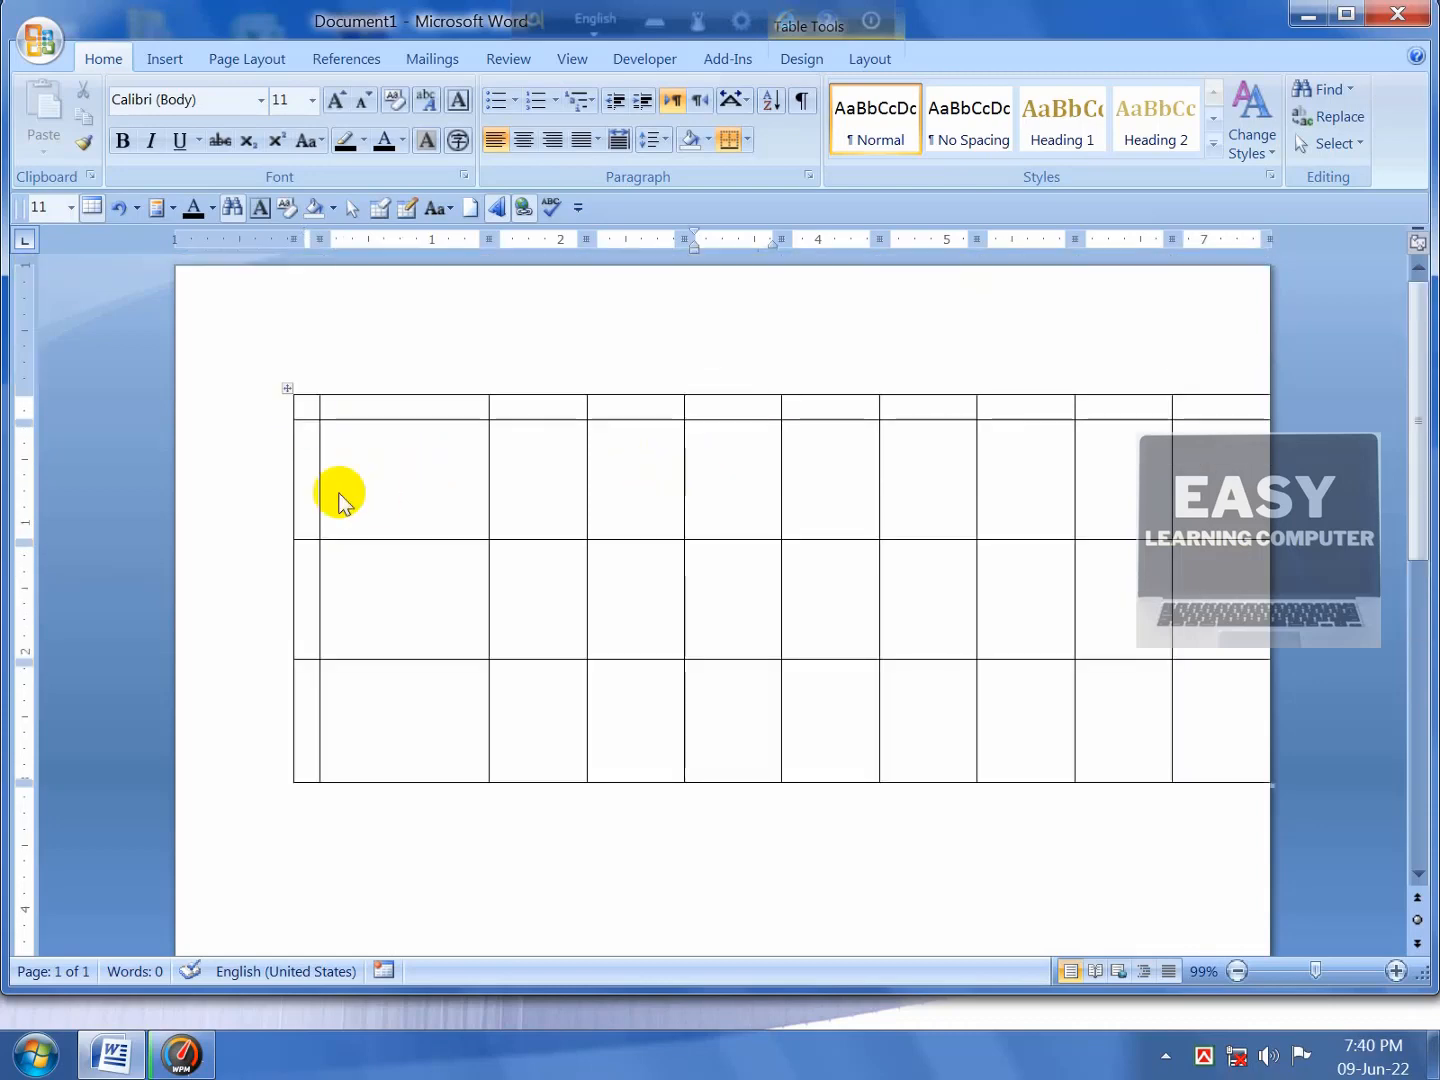
Step: Insert a new table with 8 columns and 7 rows and automatic fixed column width below the existing table
{"action": "left_click", "coordinate": [163, 58]}
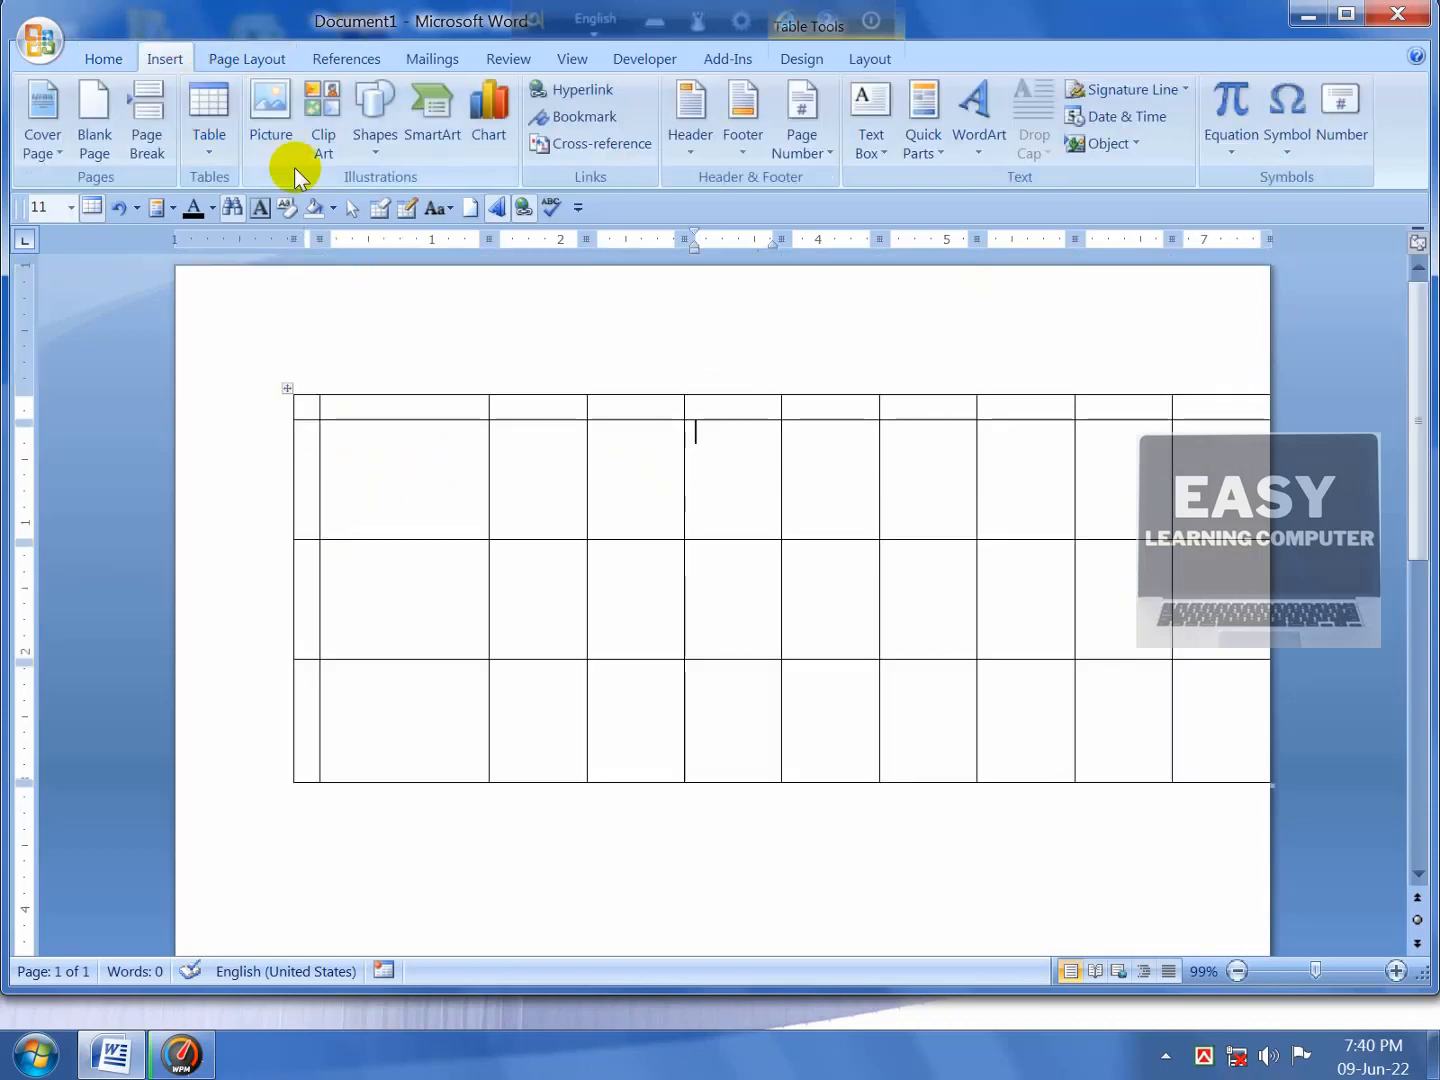
{"action": "left_click", "coordinate": [205, 140]}
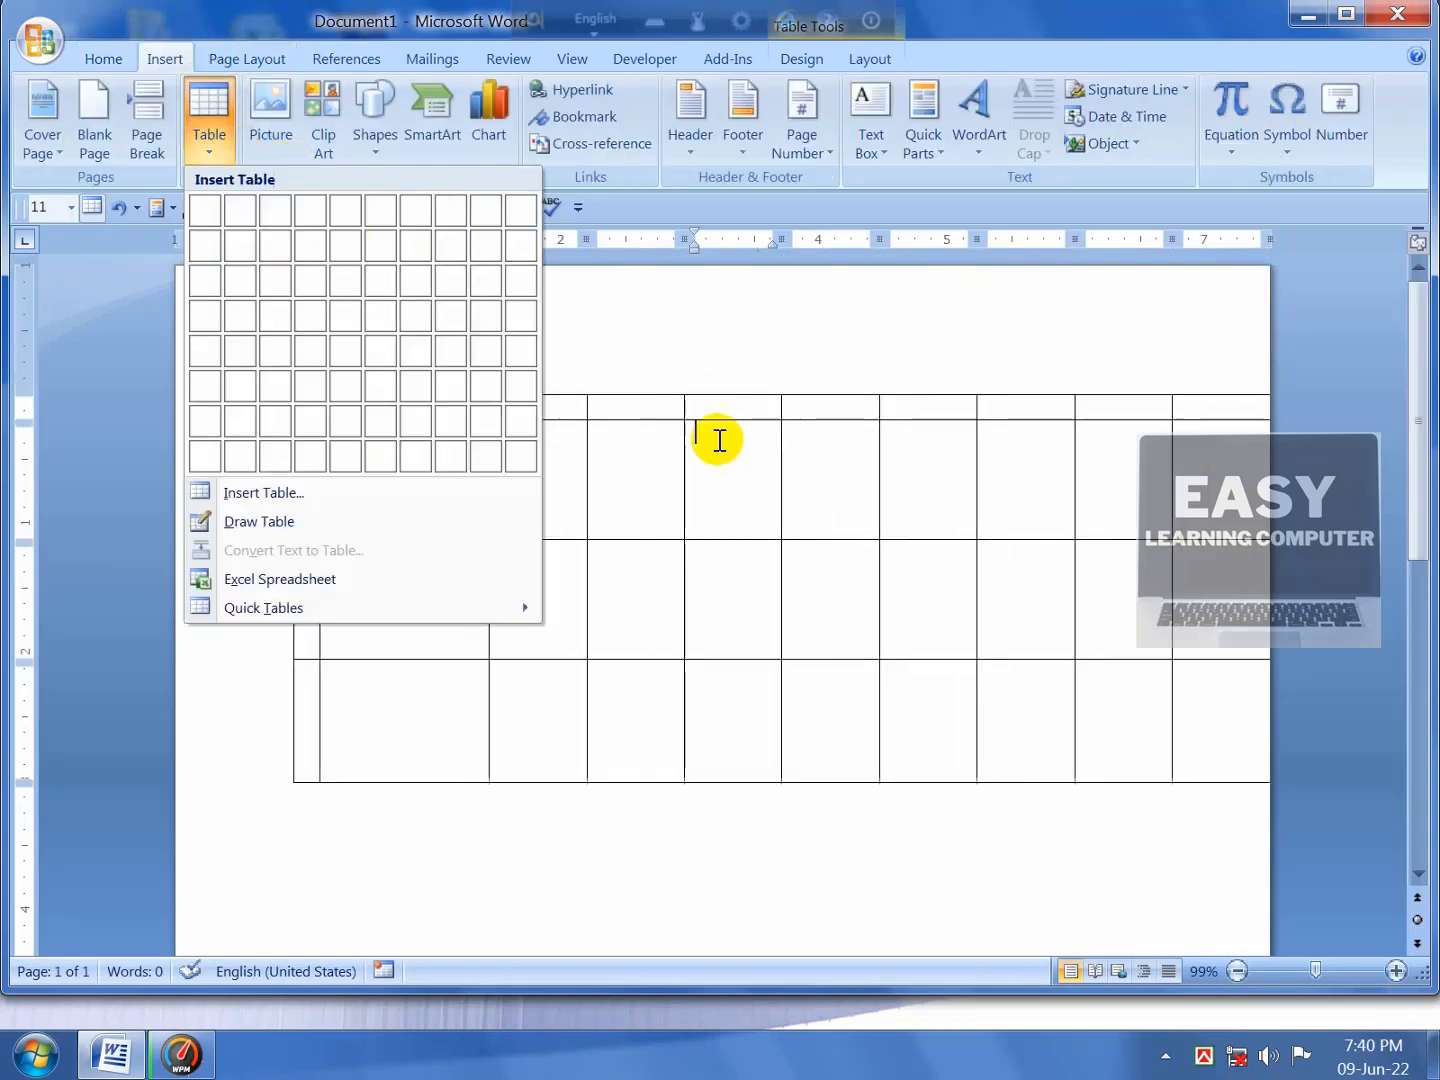
{"action": "left_click", "coordinate": [824, 473]}
{"action": "scroll", "coordinate": [620, 660], "scroll_direction": "down", "scroll_amount": 3}
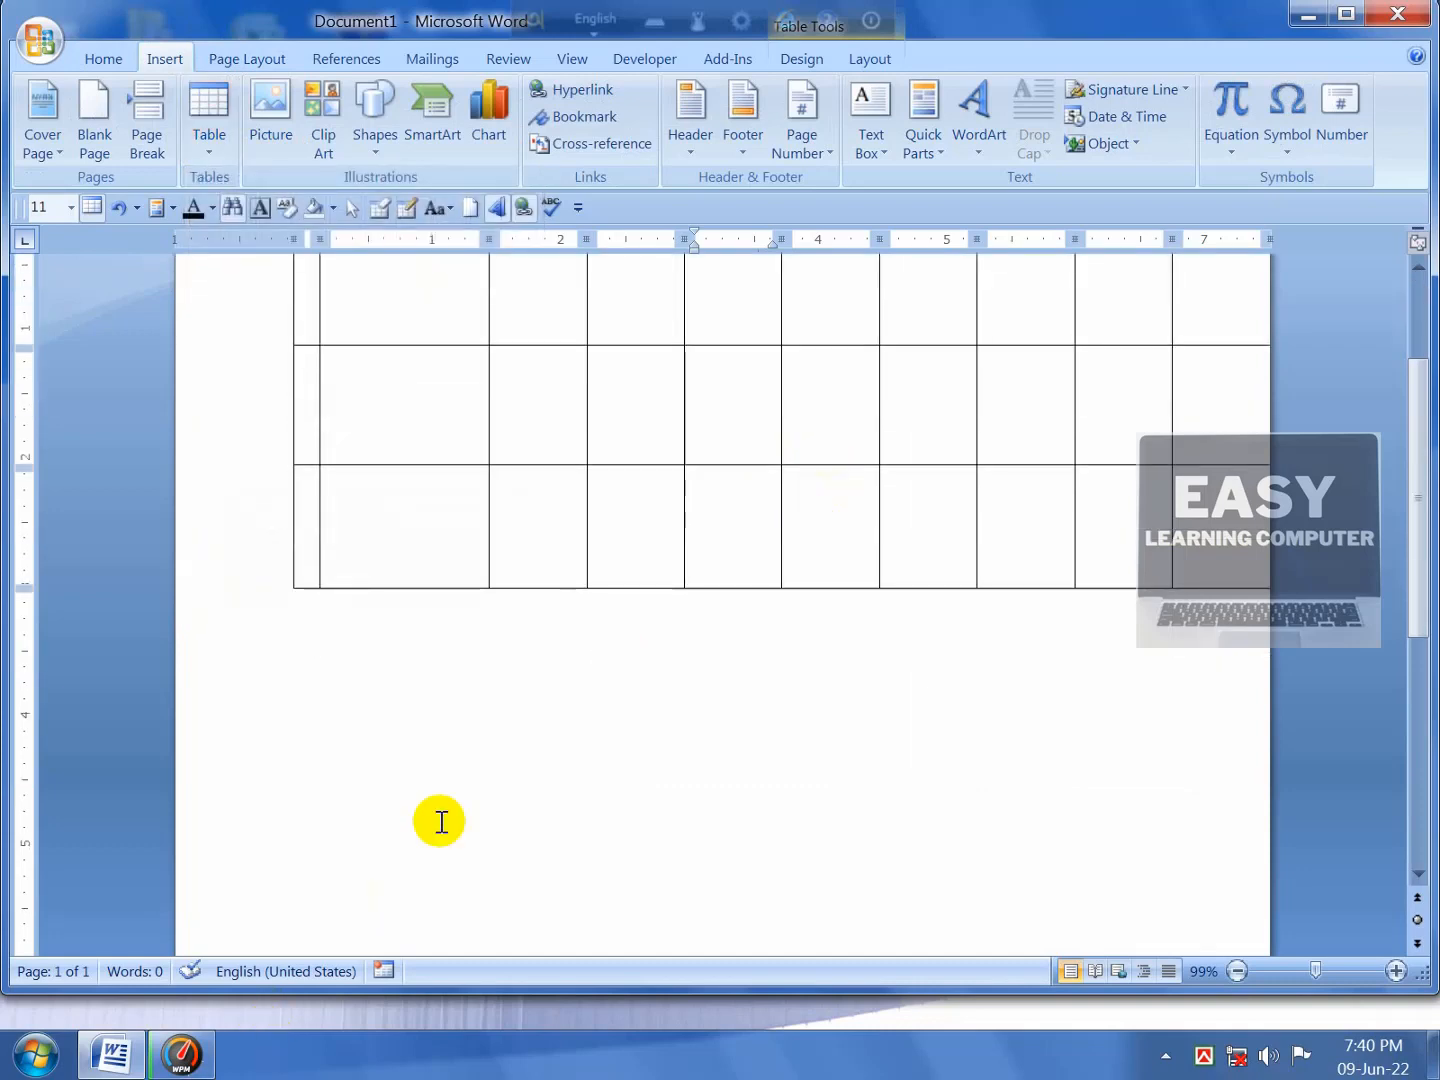
{"action": "scroll", "coordinate": [491, 700], "scroll_direction": "down", "scroll_amount": 3}
{"action": "left_click", "coordinate": [535, 564]}
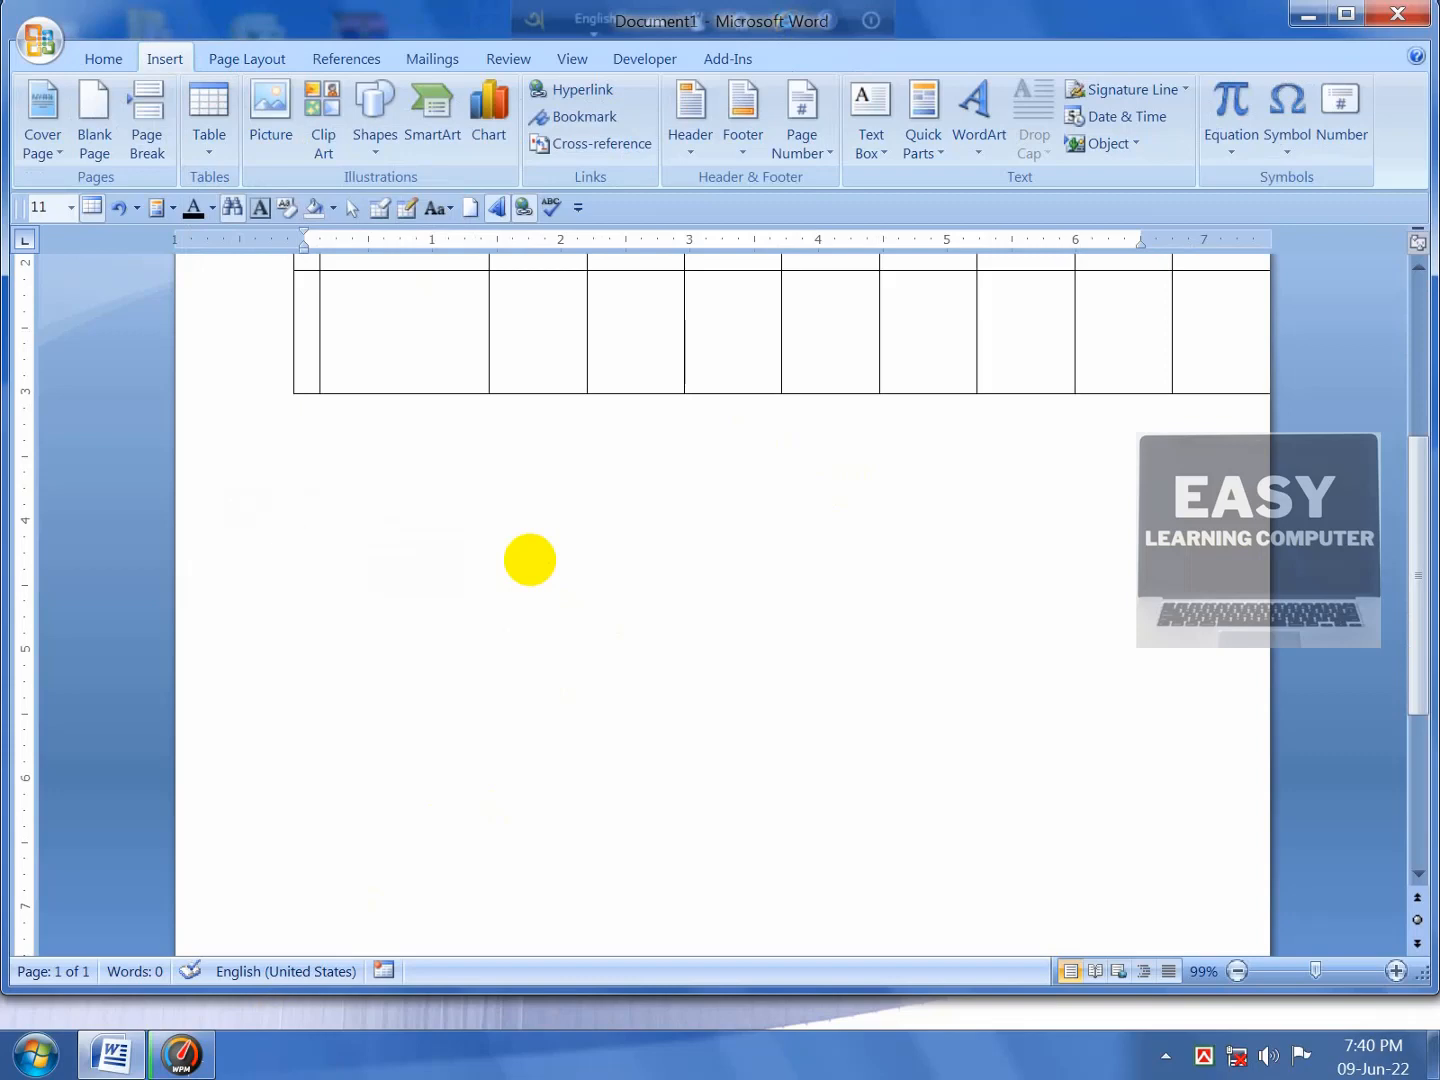
{"action": "left_click", "coordinate": [210, 150]}
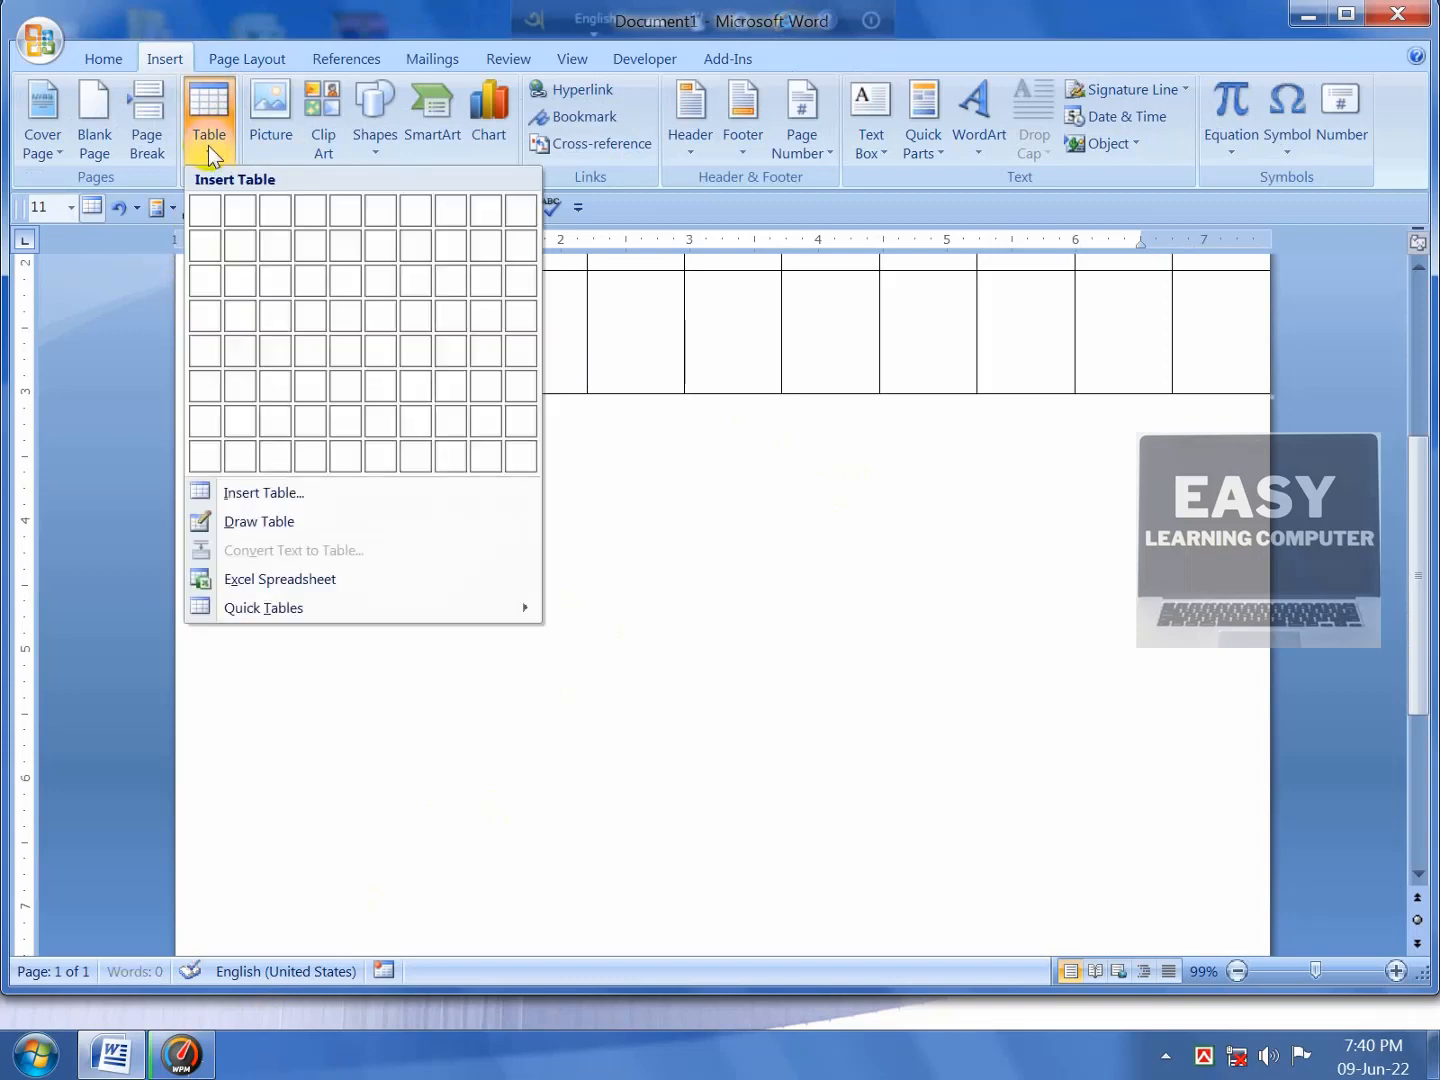
{"action": "left_click", "coordinate": [262, 493]}
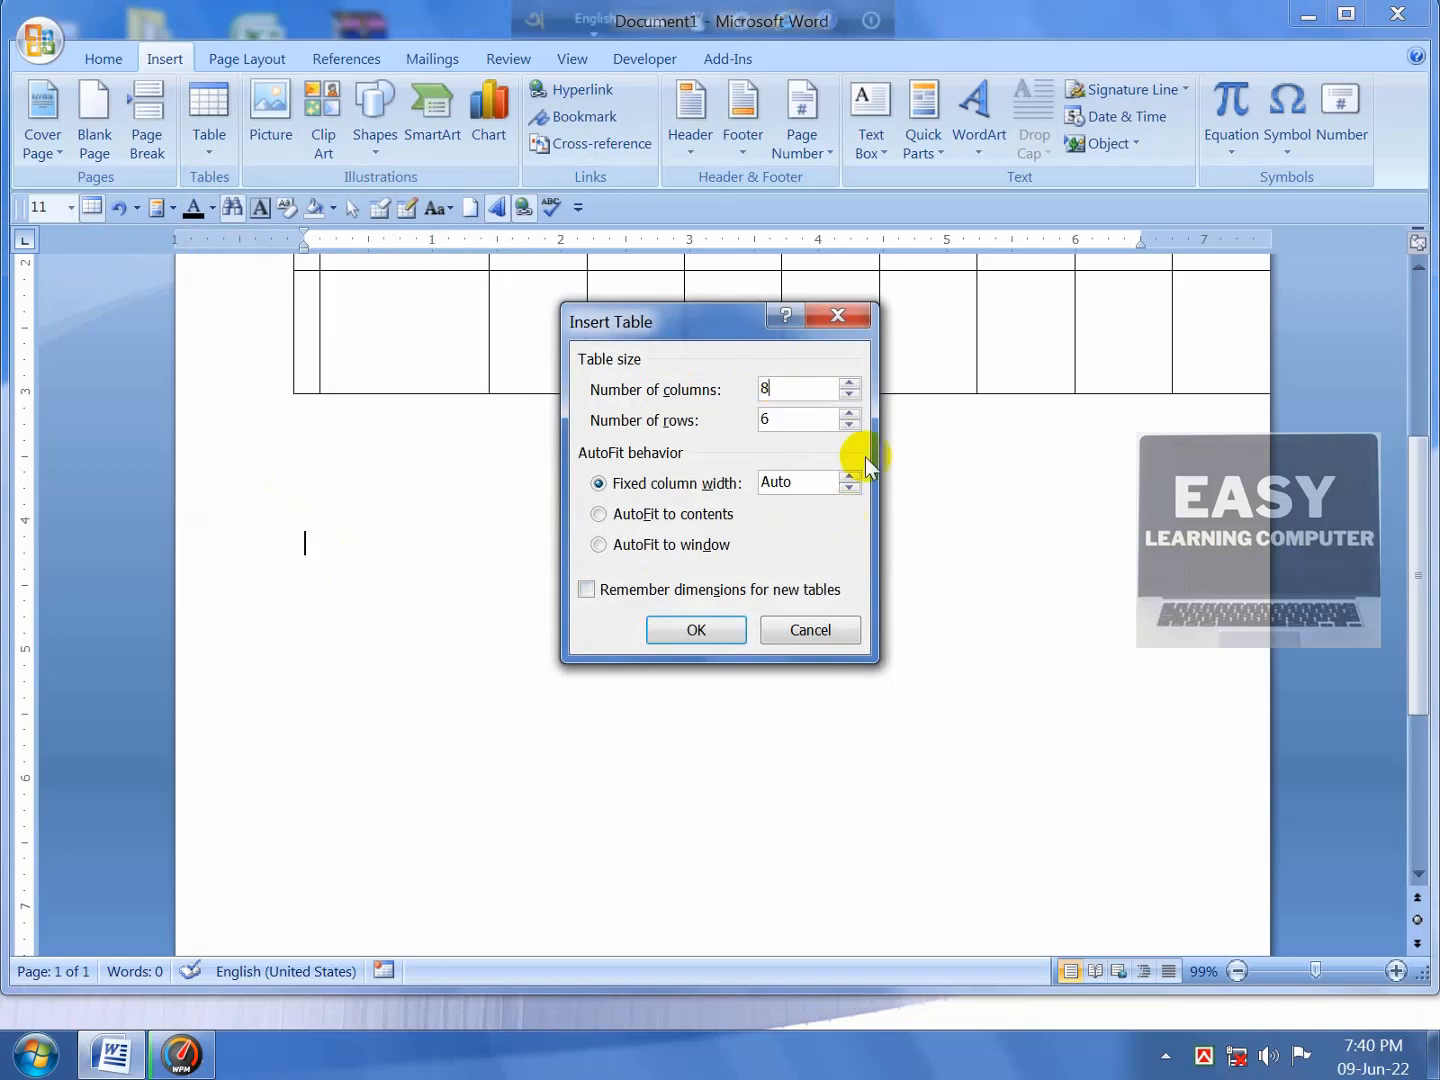
{"action": "left_click", "coordinate": [776, 420]}
{"action": "key", "text": "BackSpace"}
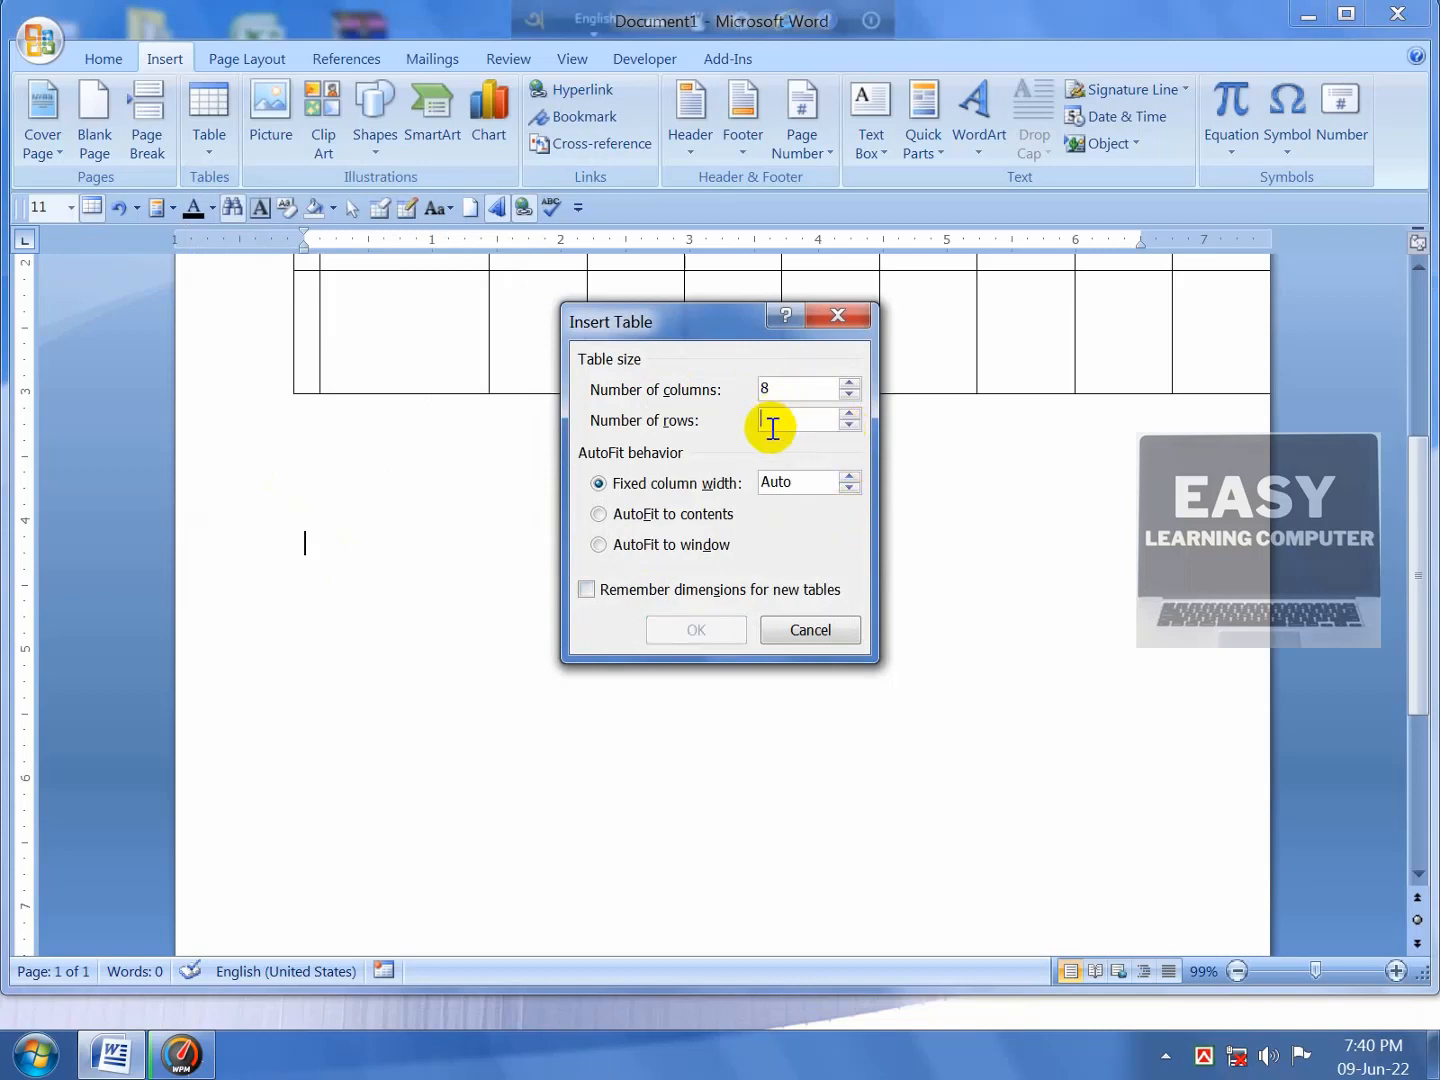
{"action": "type", "text": "7"}
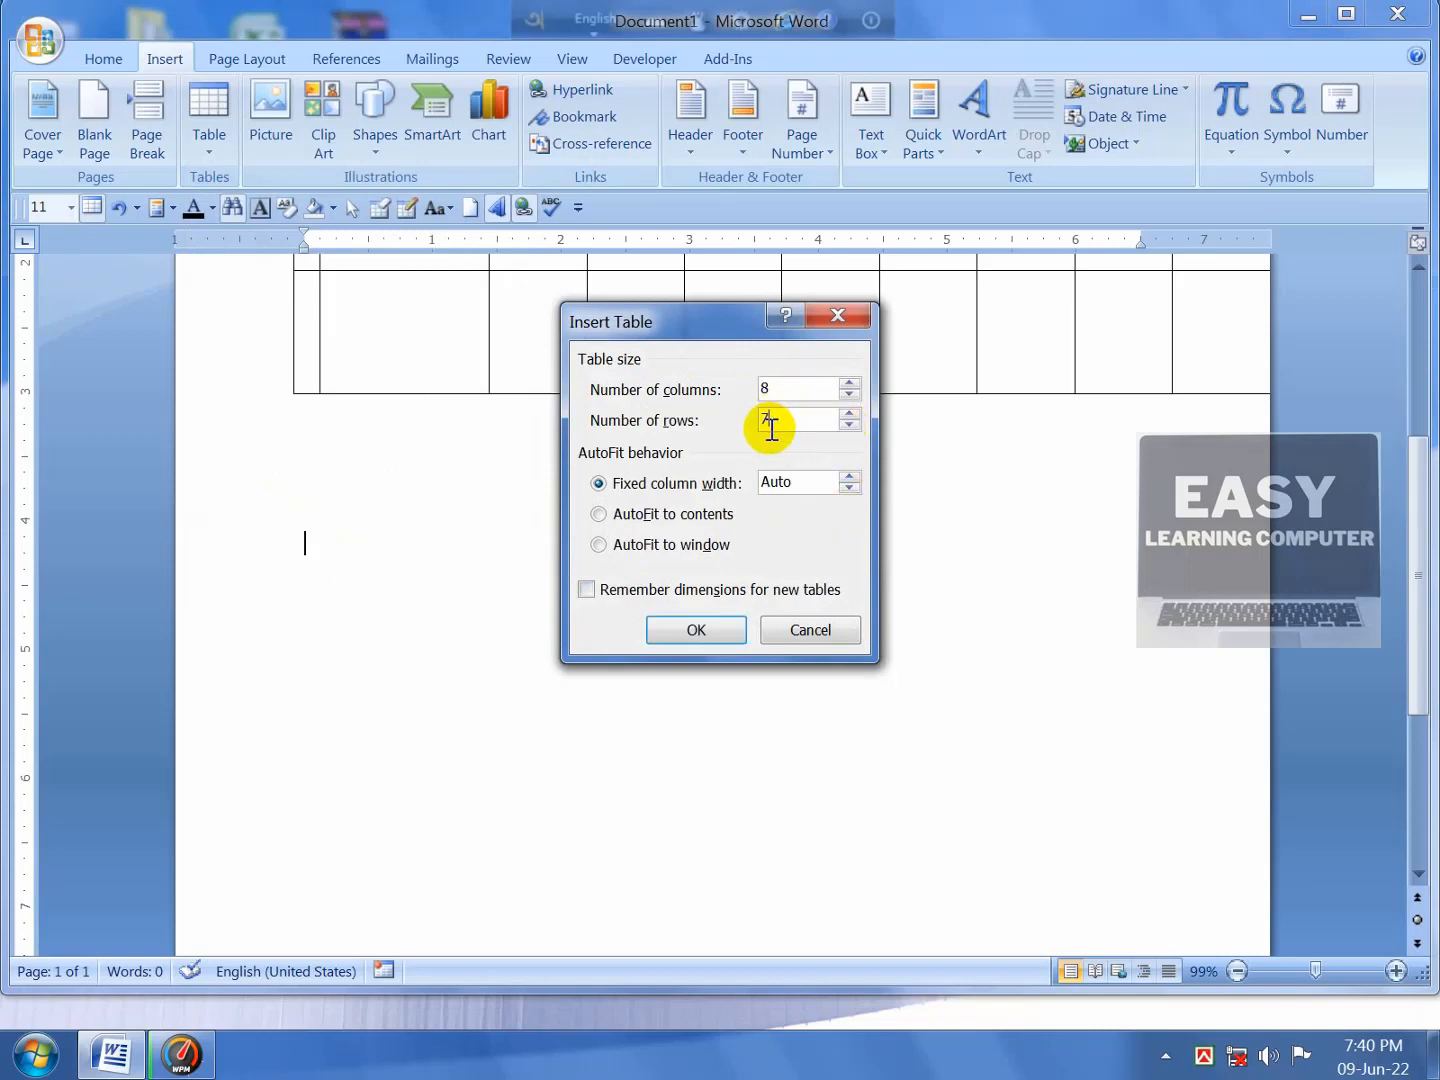
{"action": "left_click", "coordinate": [697, 628]}
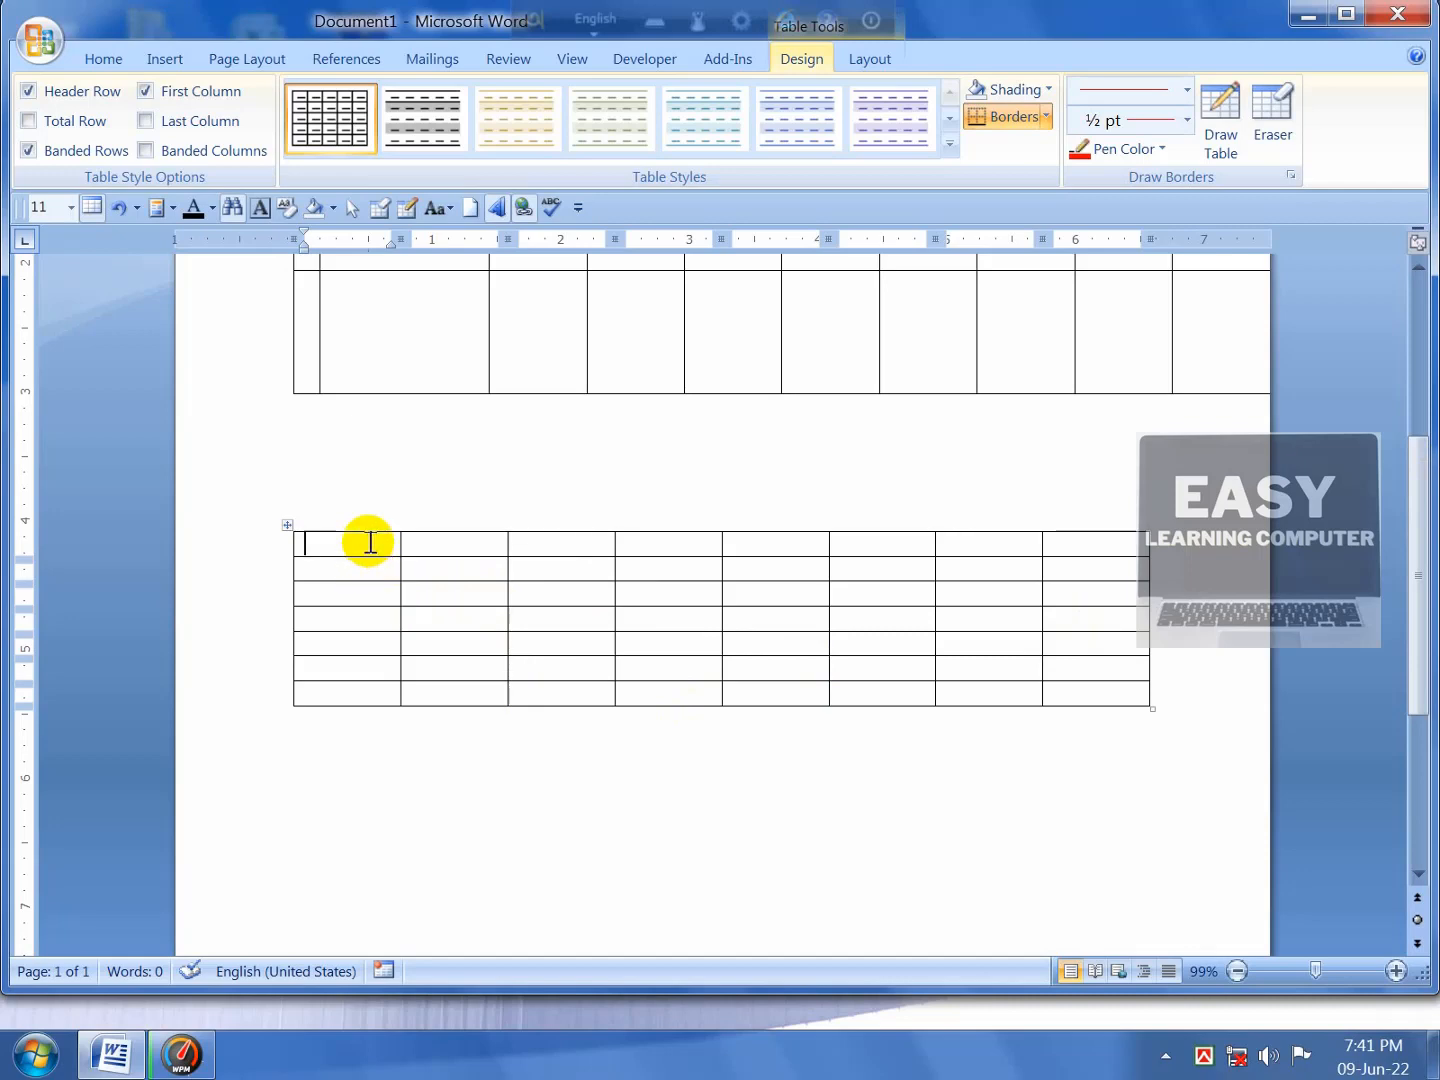
Step: Merge all seven cells of the new table's first column into a single cell
{"action": "left_click_drag", "start_coordinate": [360, 546], "coordinate": [343, 700]}
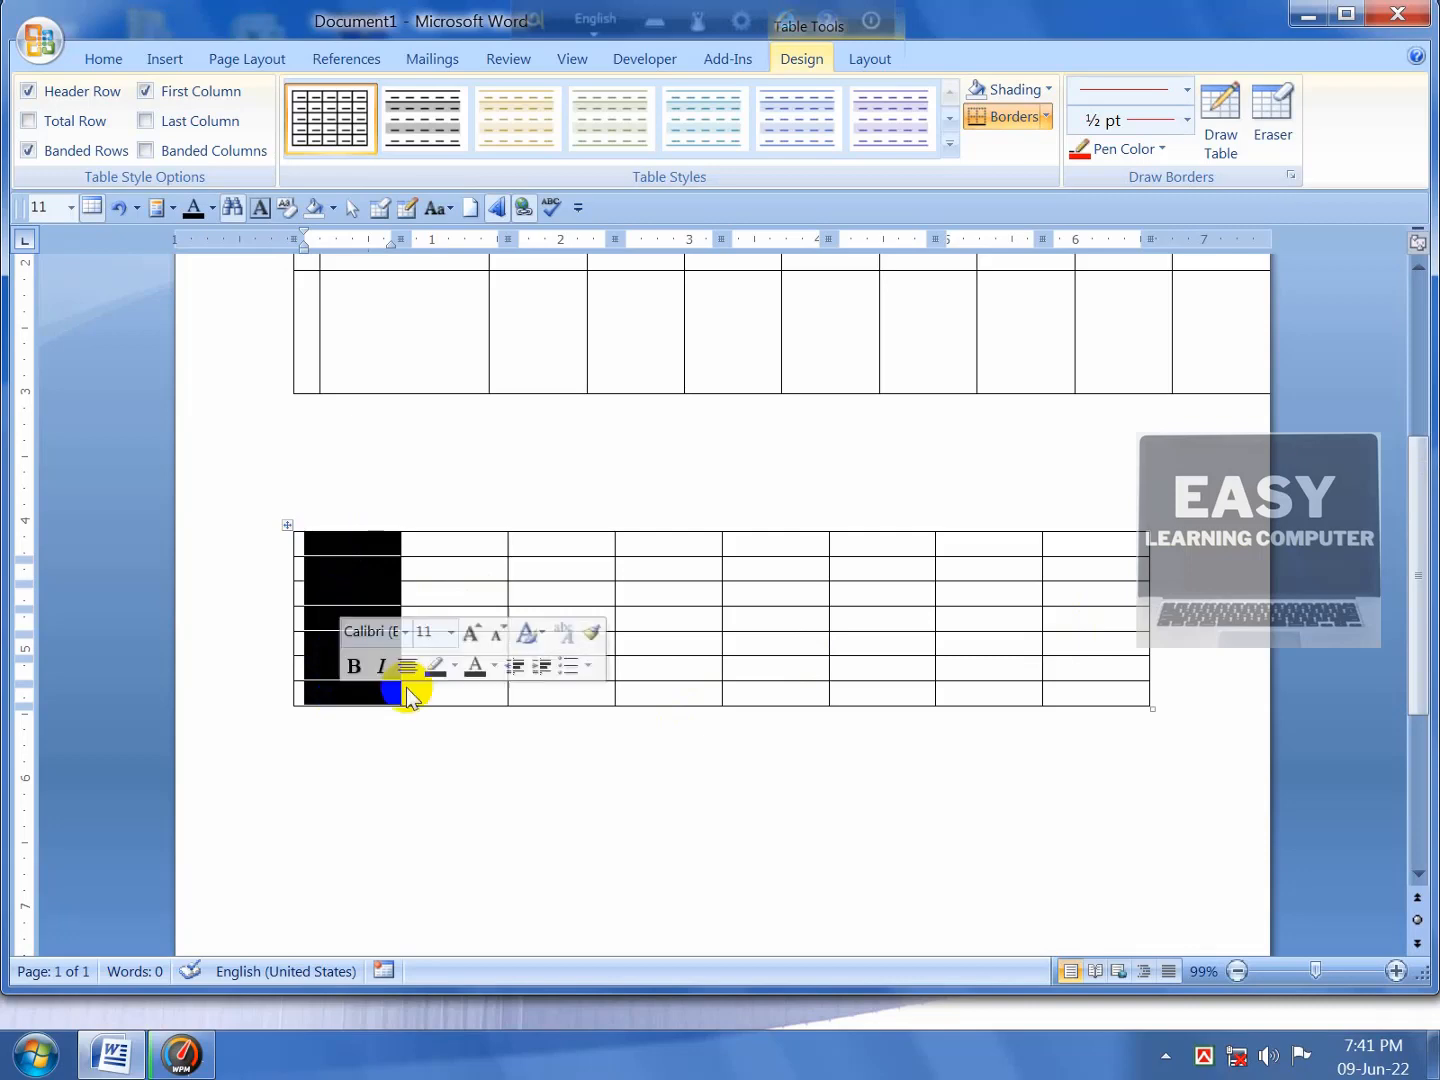
{"action": "right_click", "coordinate": [351, 577]}
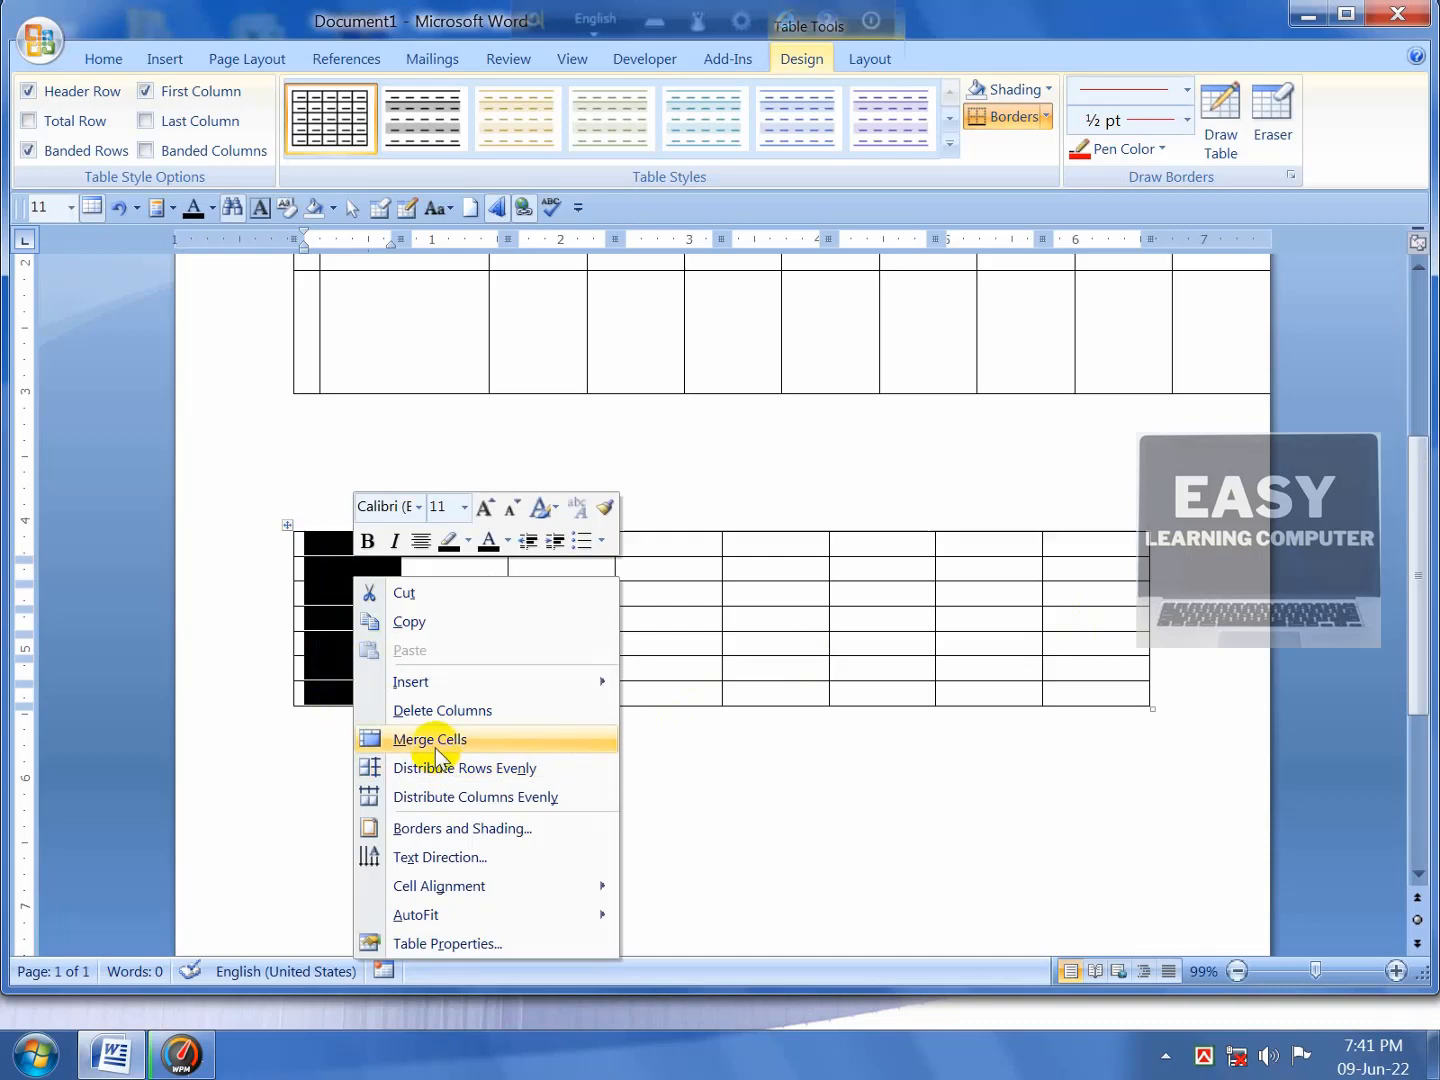
{"action": "left_click", "coordinate": [436, 743]}
{"action": "left_click", "coordinate": [338, 601]}
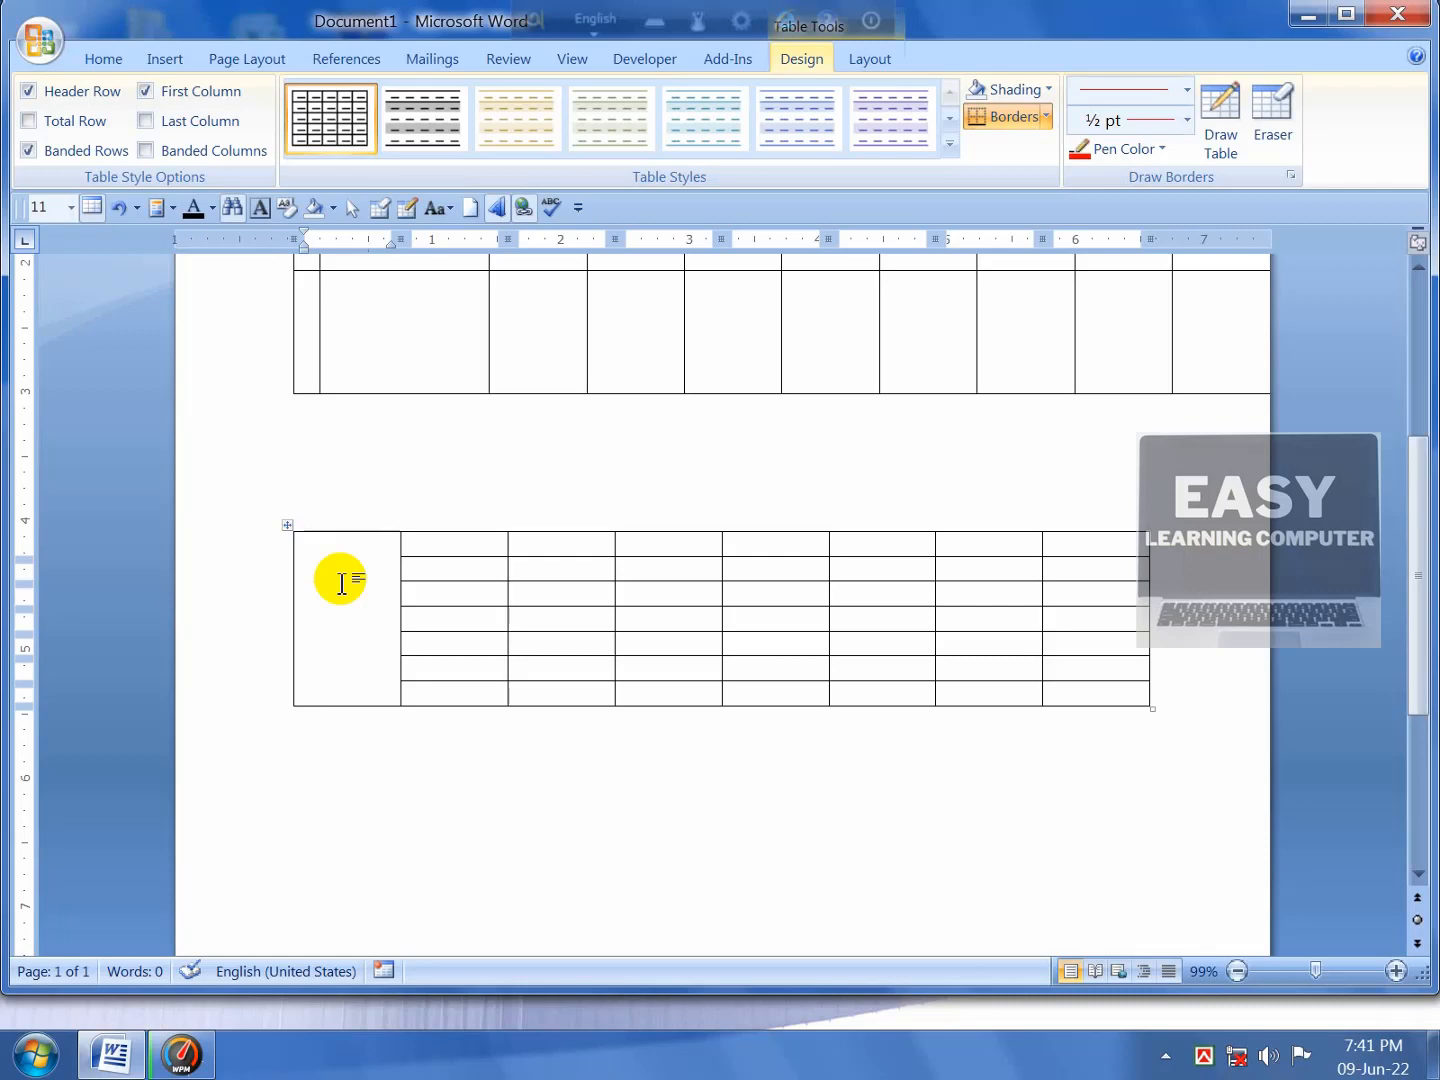
{"action": "double_click", "coordinate": [340, 586]}
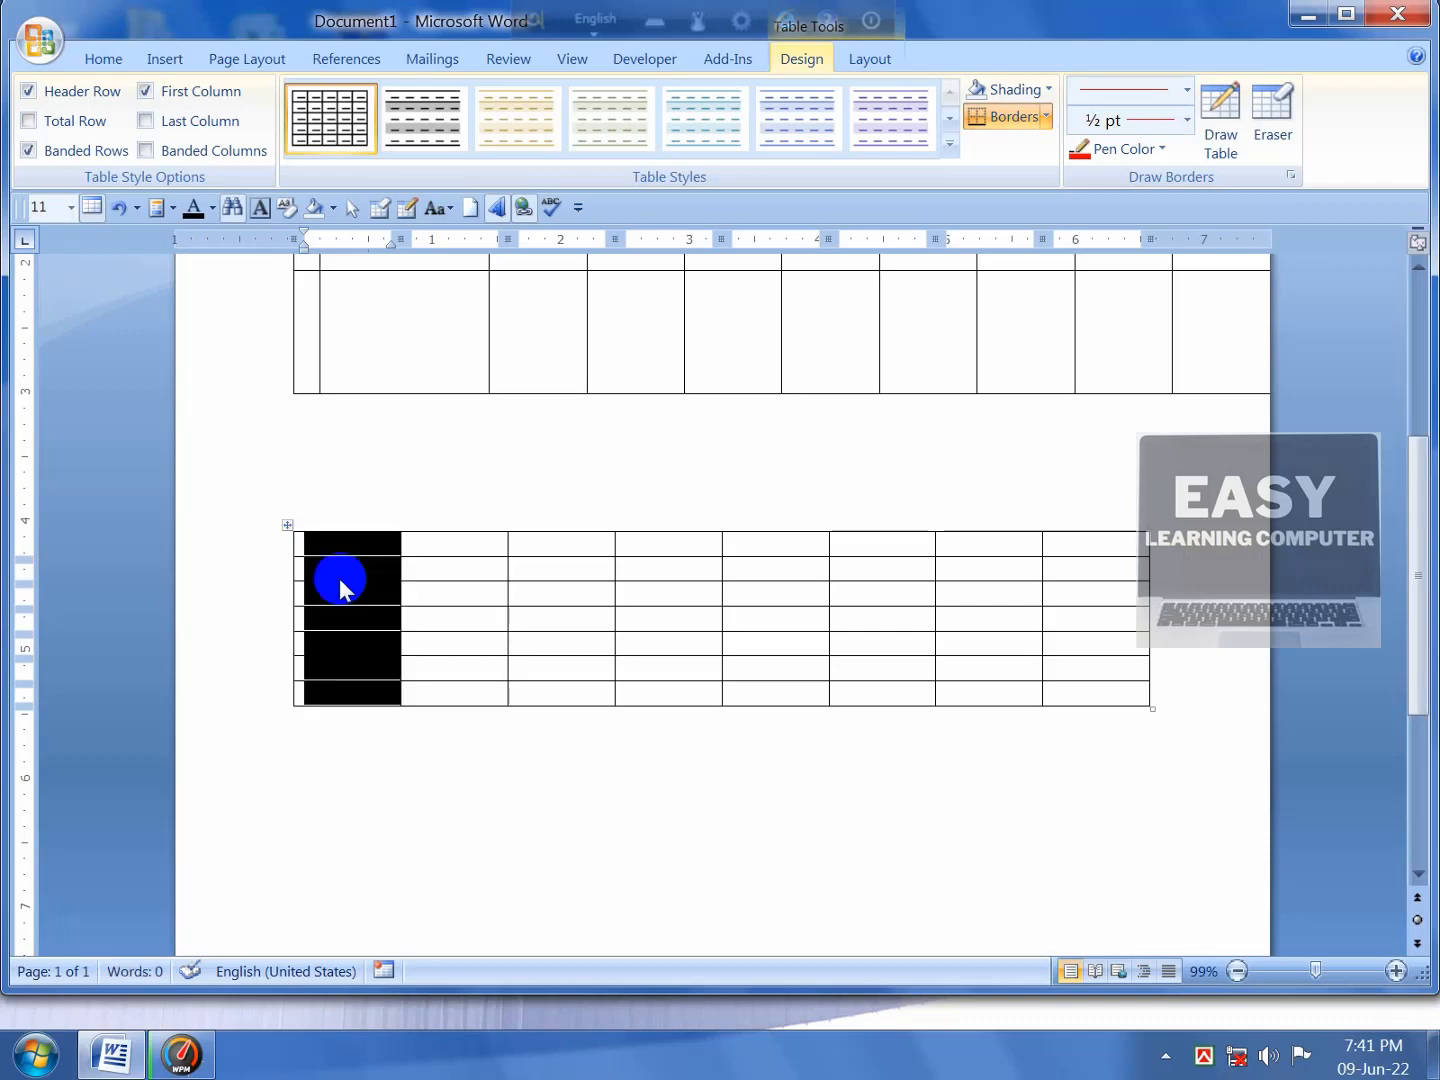
{"action": "left_click", "coordinate": [340, 583]}
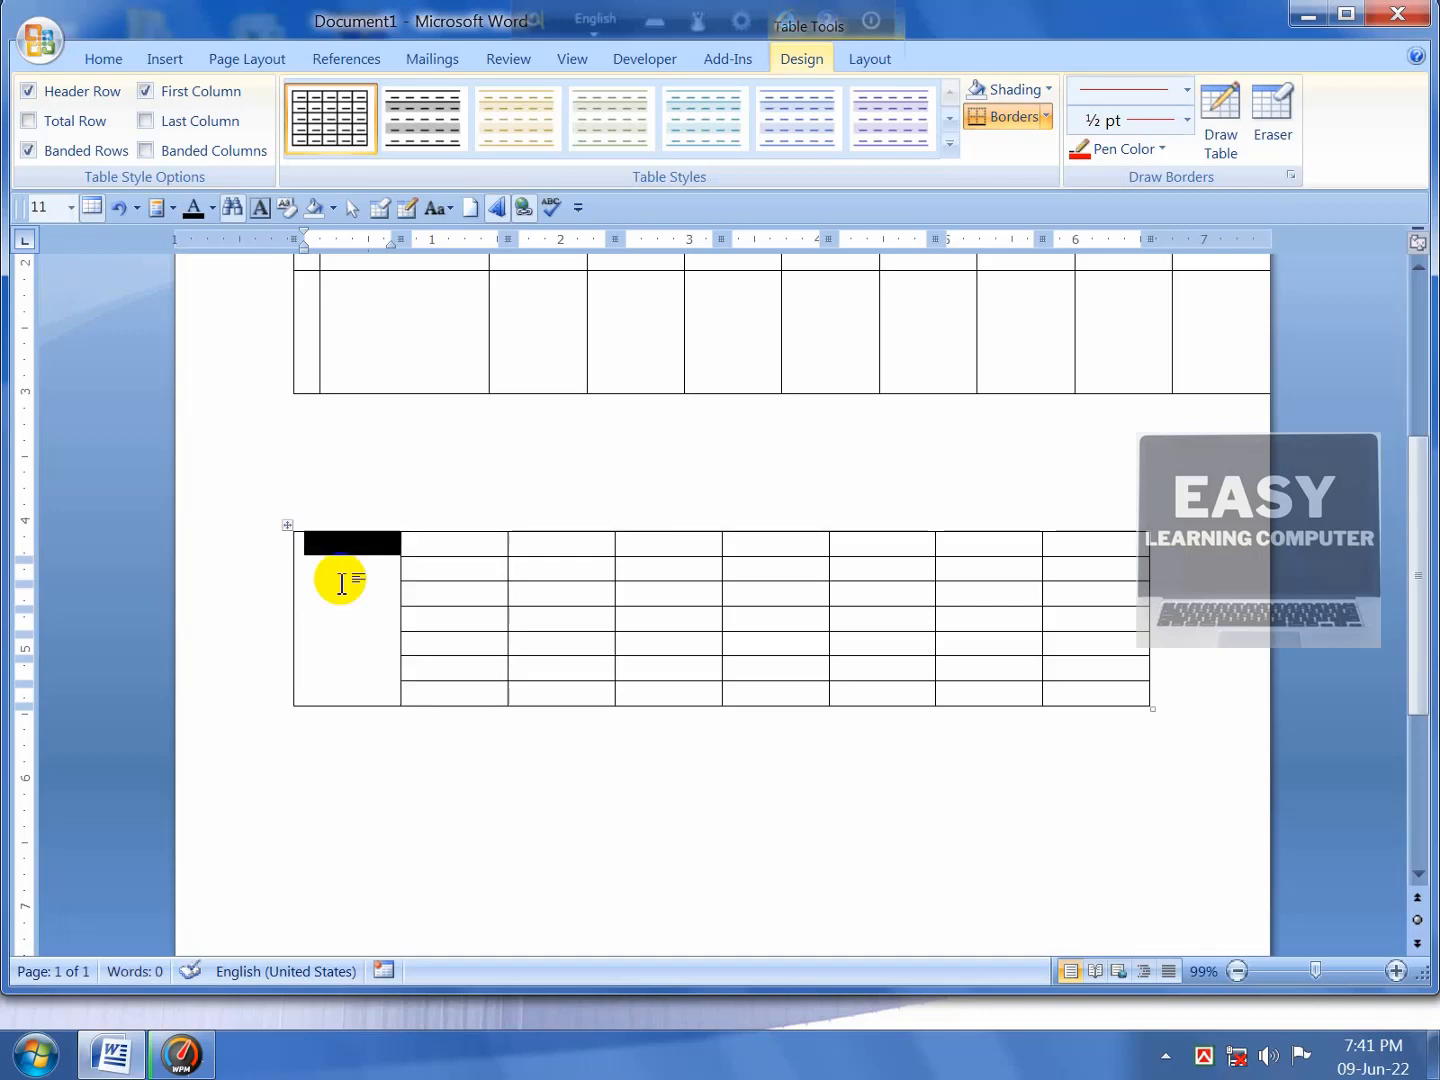
{"action": "left_click", "coordinate": [320, 621]}
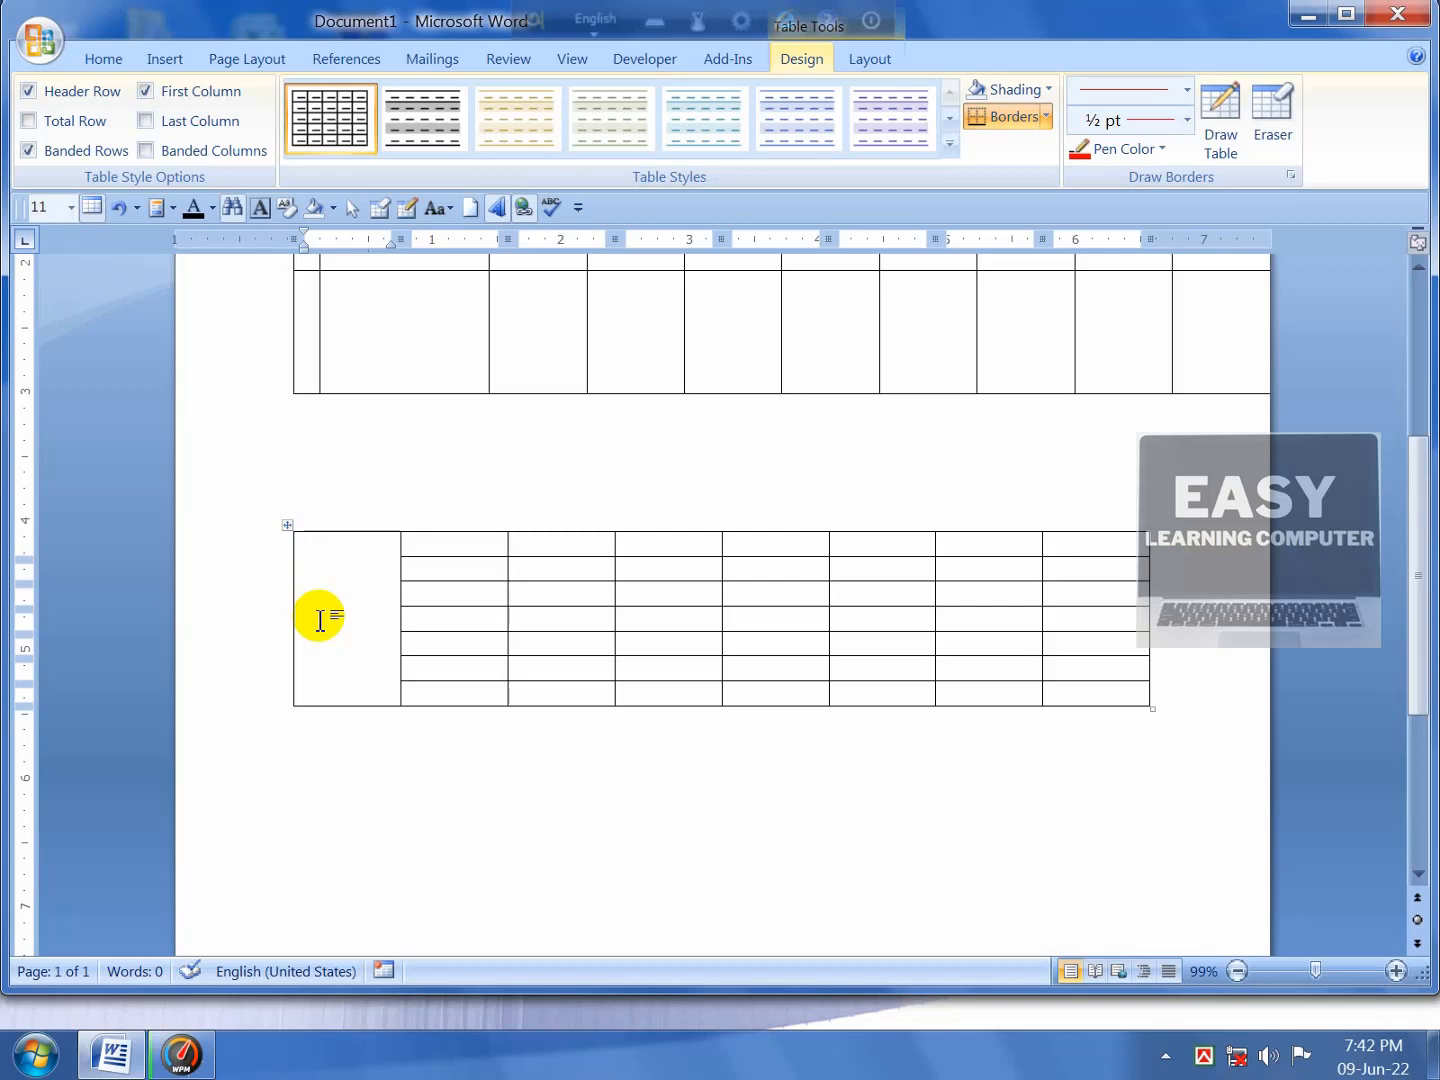
Step: Split the merged first-column cell into 2 columns and 1 row, and repeat the split on the resulting cells
{"action": "right_click", "coordinate": [327, 563]}
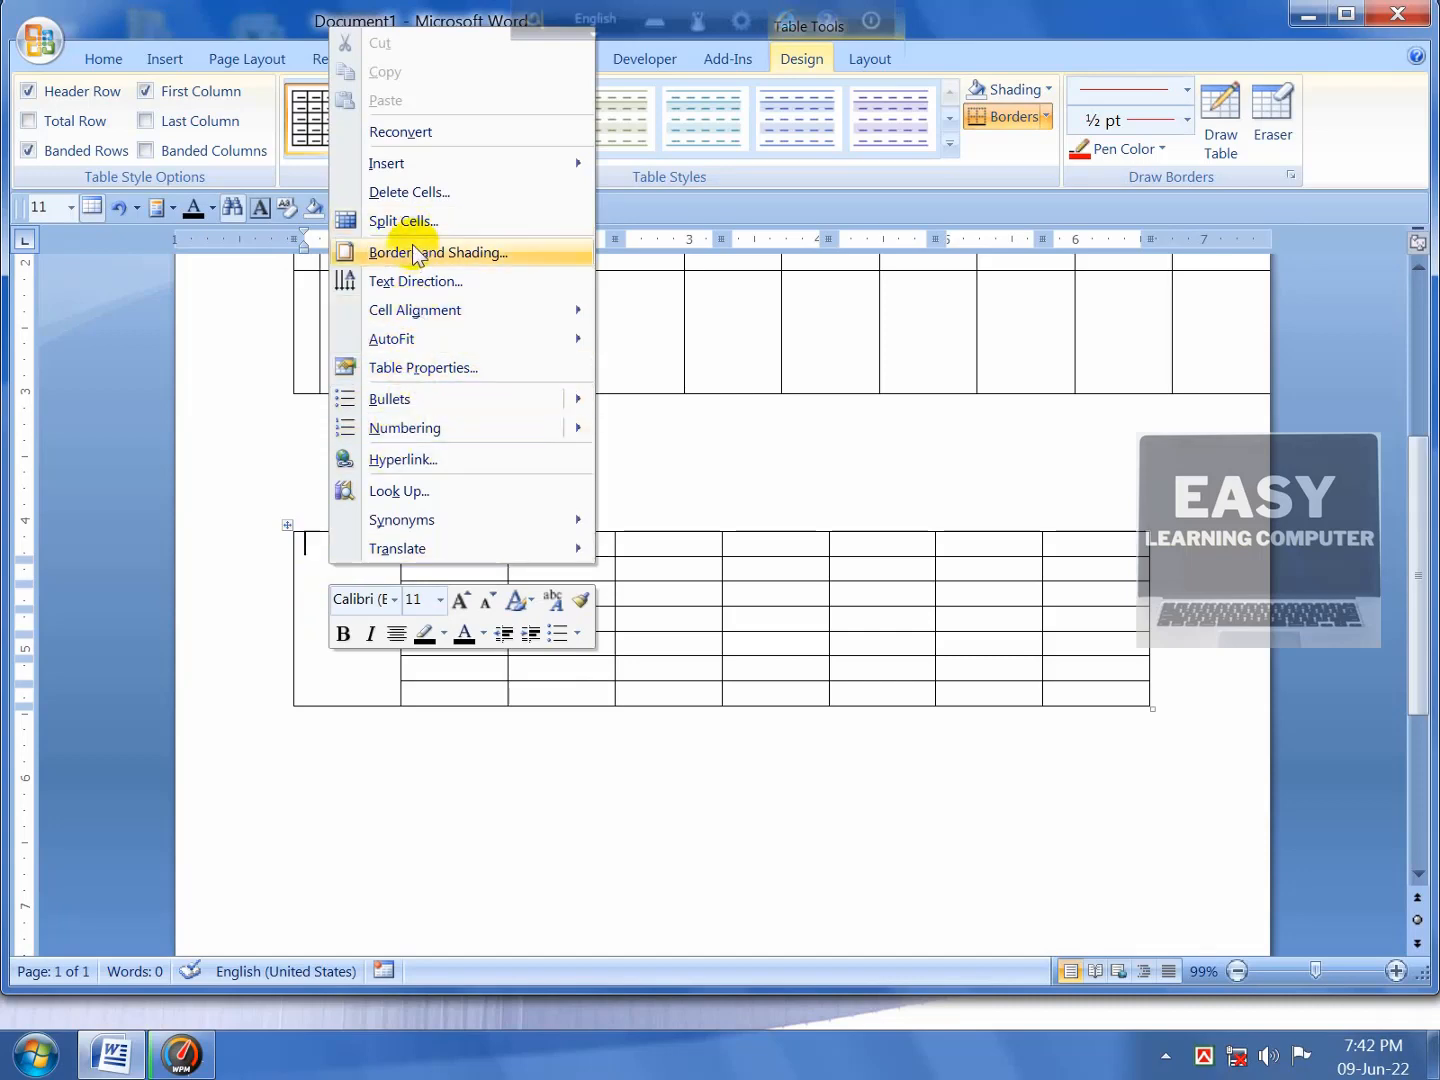
{"action": "left_click", "coordinate": [411, 224]}
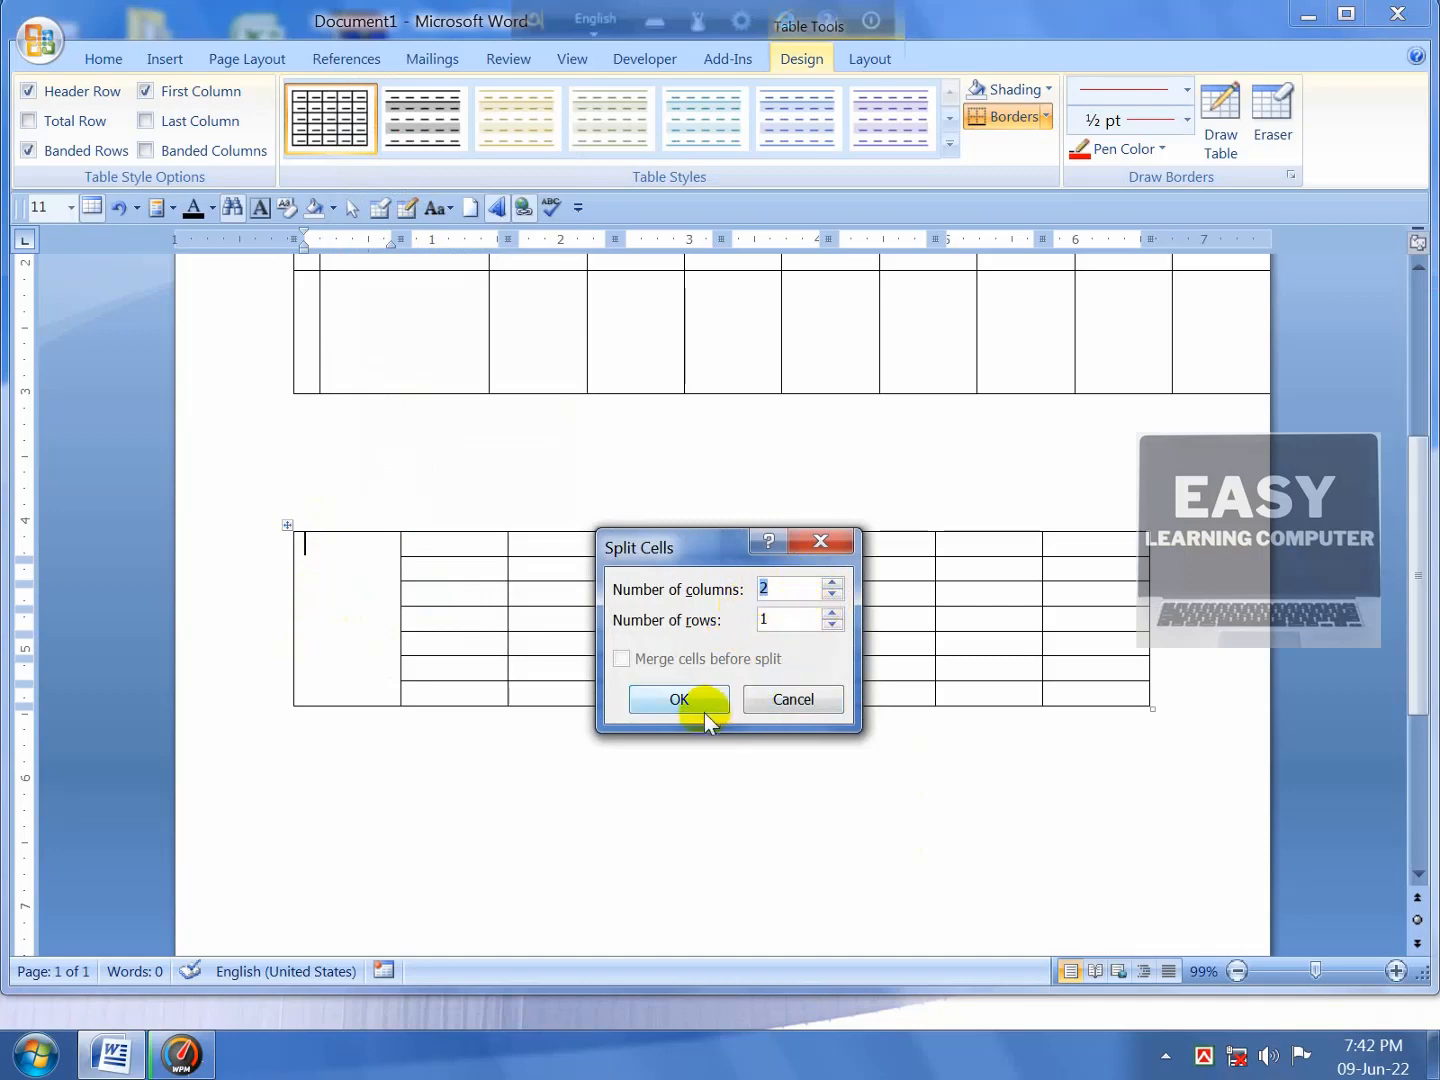
{"action": "left_click", "coordinate": [671, 700]}
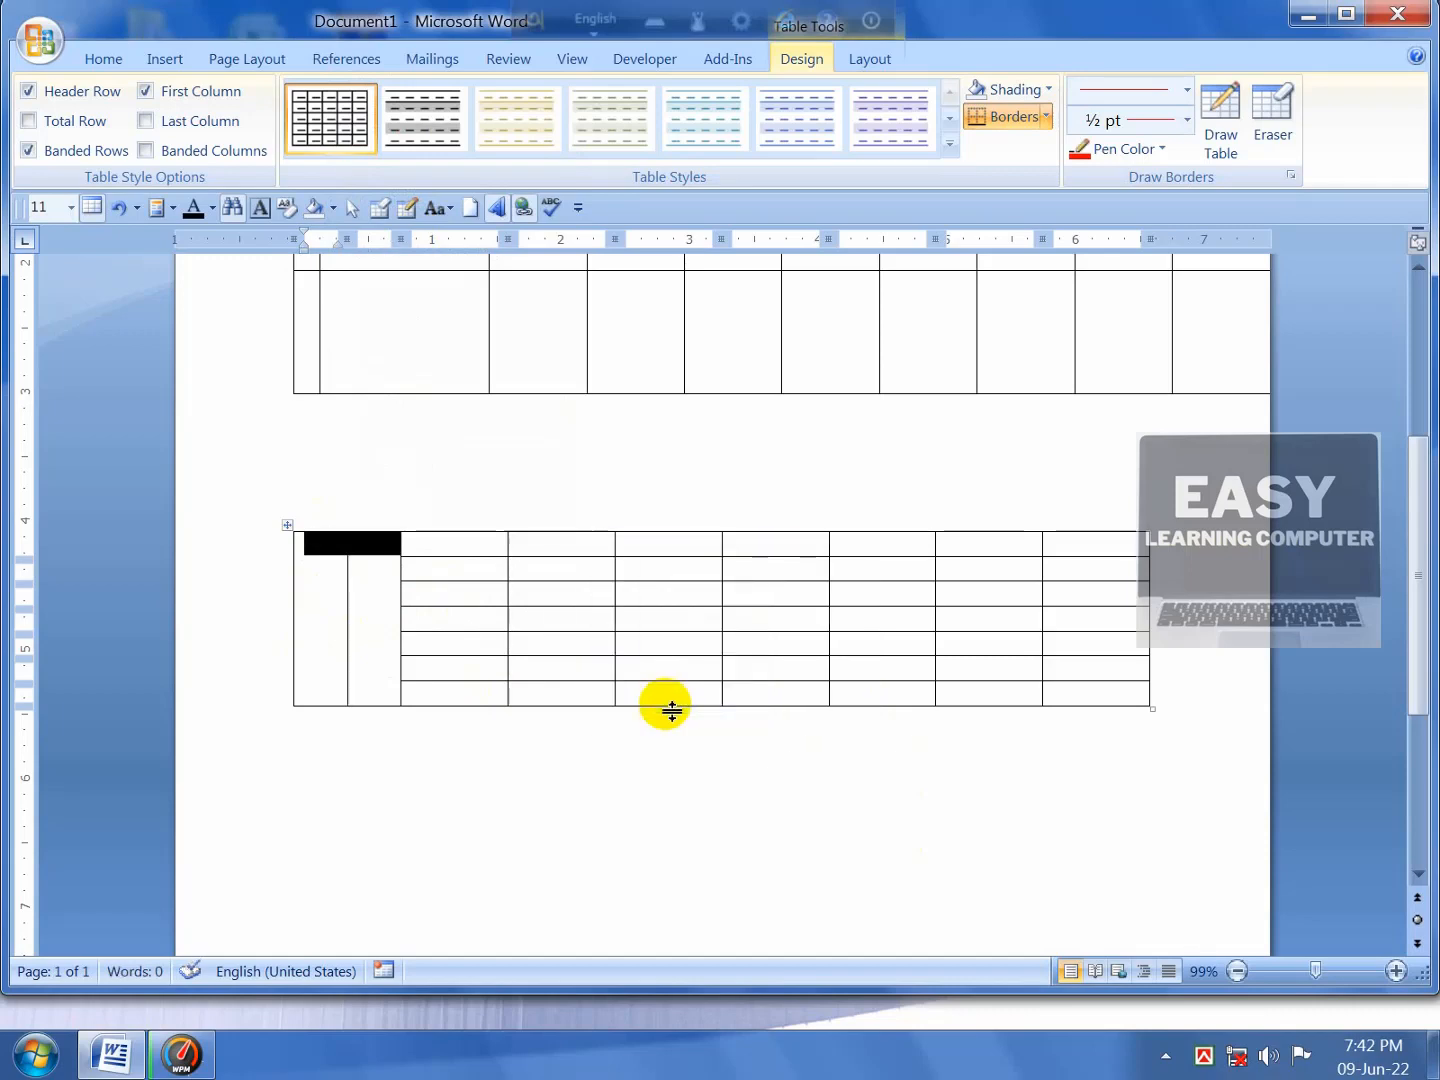
{"action": "key", "text": "F4"}
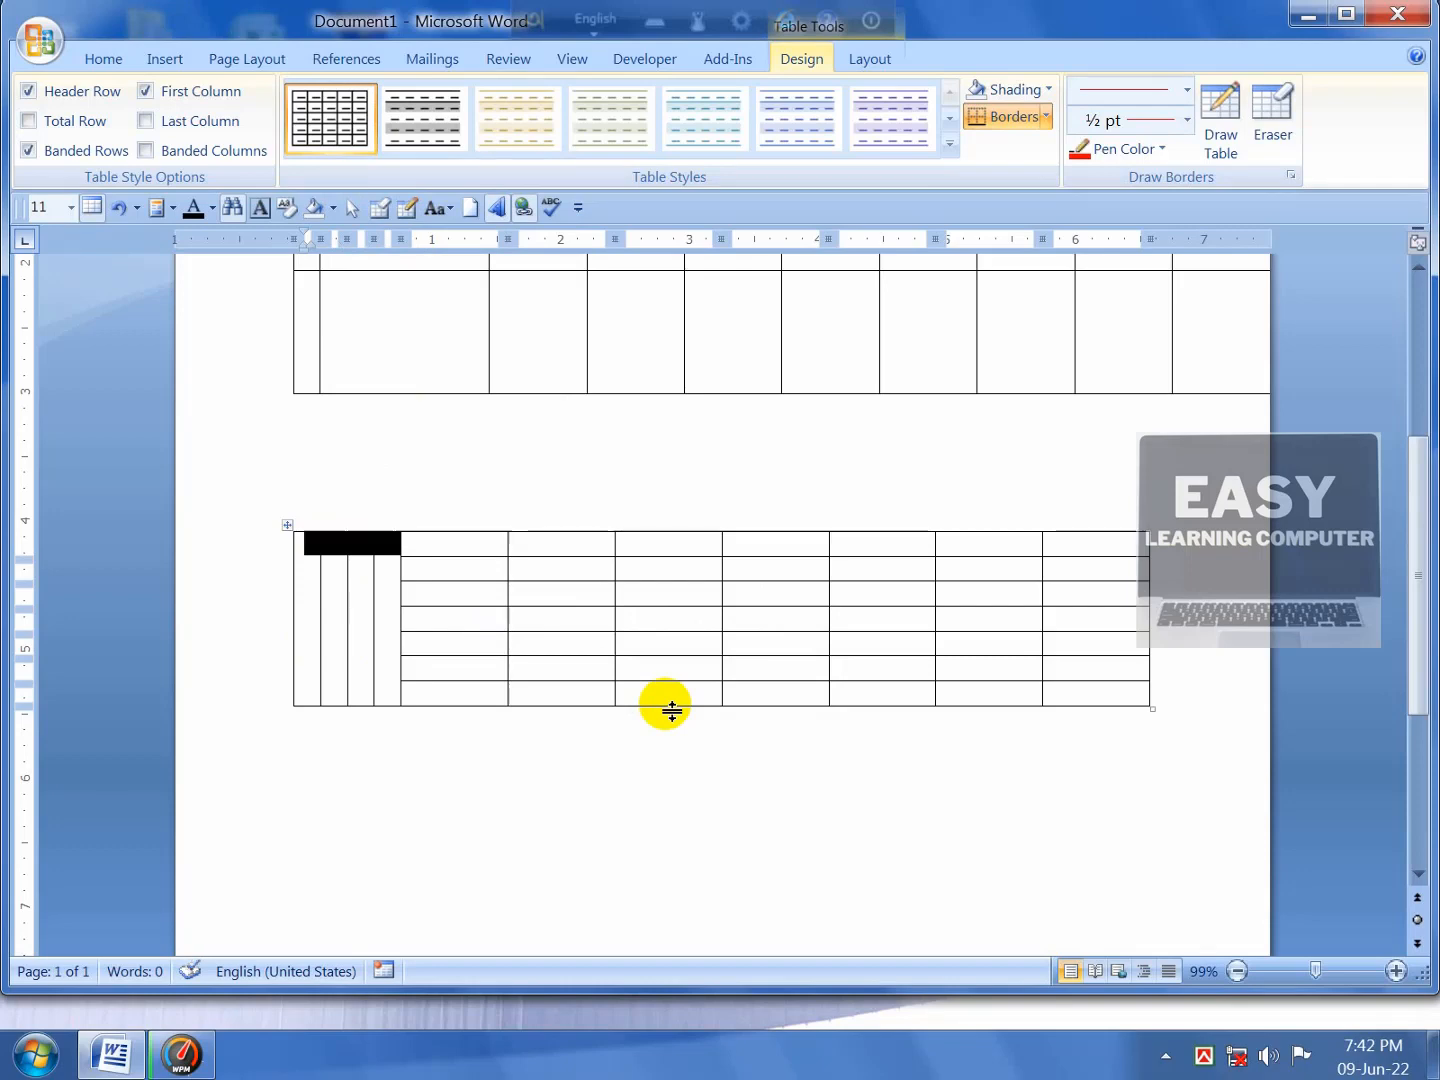
Step: Repeat the split on the resulting first-column cells two more times, and undo every split of the merged first-column cell
{"action": "key", "text": "F4"}
{"action": "key", "text": "F4"}
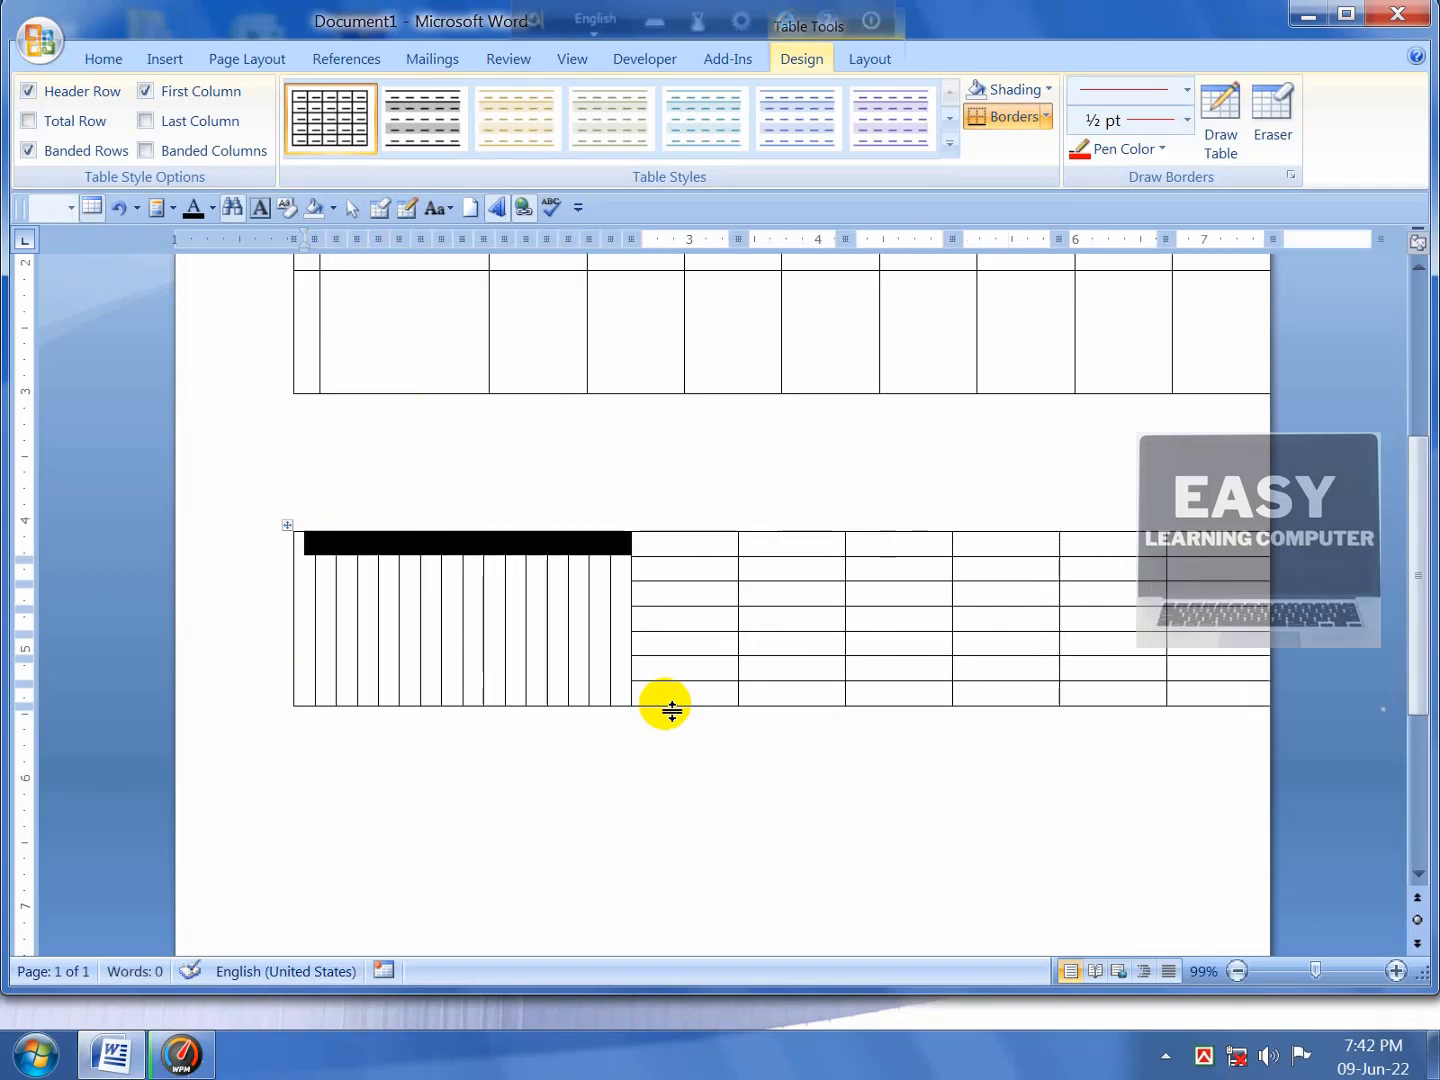
{"action": "key", "text": "ctrl+z"}
{"action": "key", "text": "ctrl+z"}
{"action": "key", "text": "ctrl+z"}
{"action": "key", "text": "ctrl+z"}
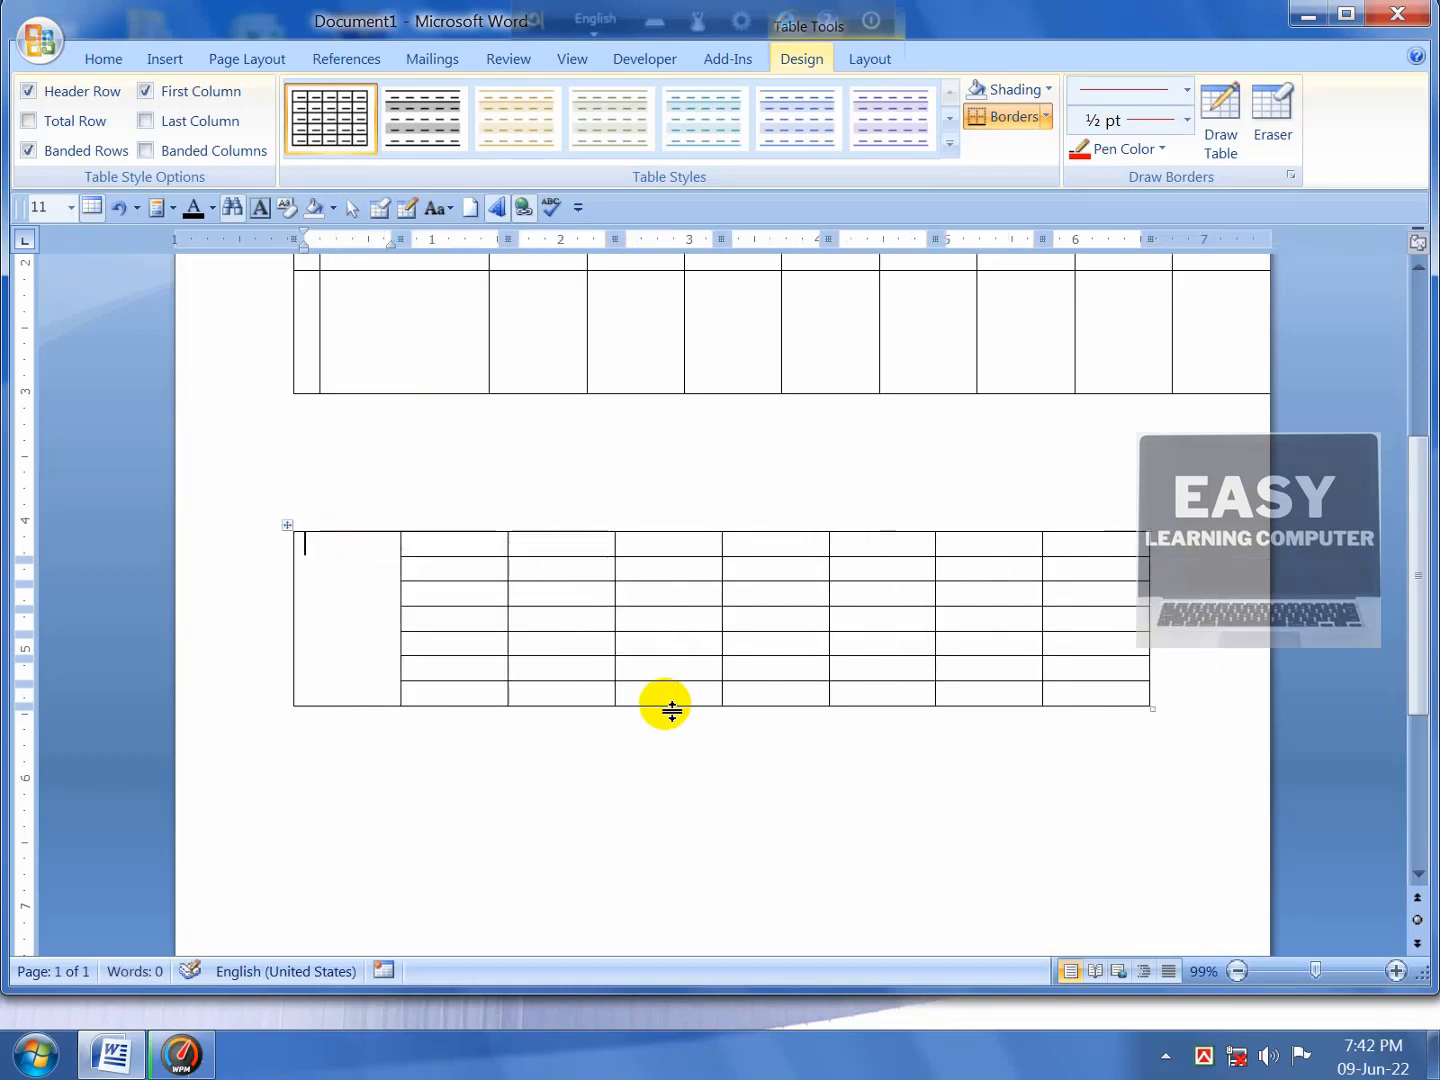
Step: Split the merged first-column cell of the lower table into 1 column and 7 rows, and place the cursor below the table
{"action": "left_click", "coordinate": [333, 570]}
{"action": "right_click", "coordinate": [333, 570]}
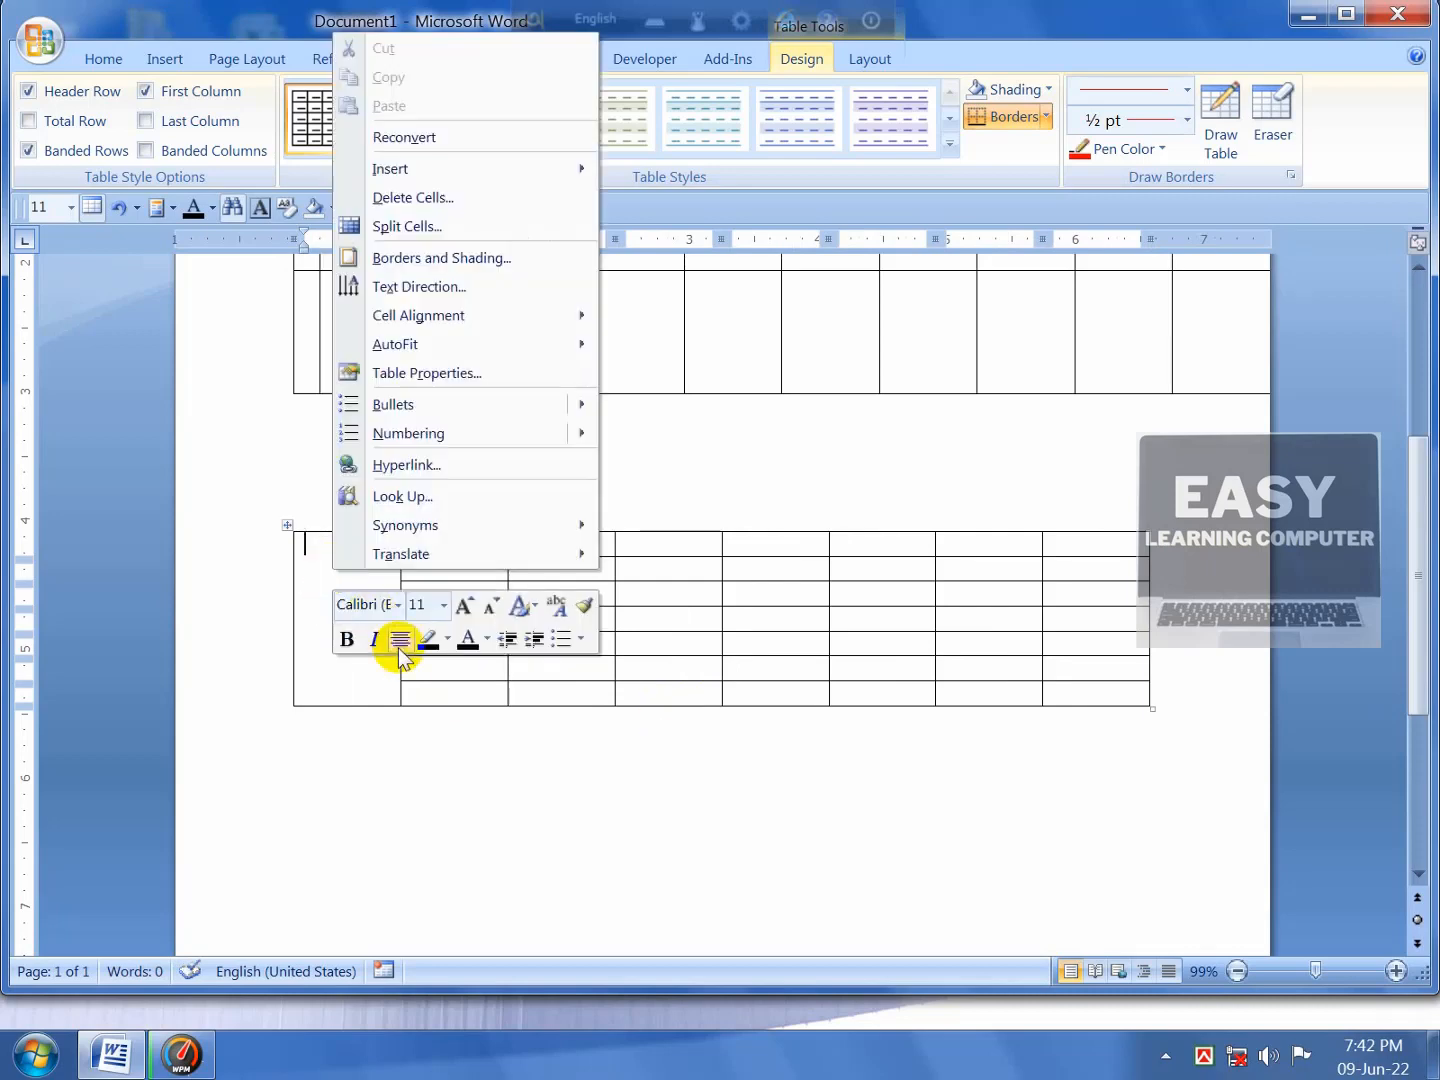
{"action": "left_click", "coordinate": [398, 229]}
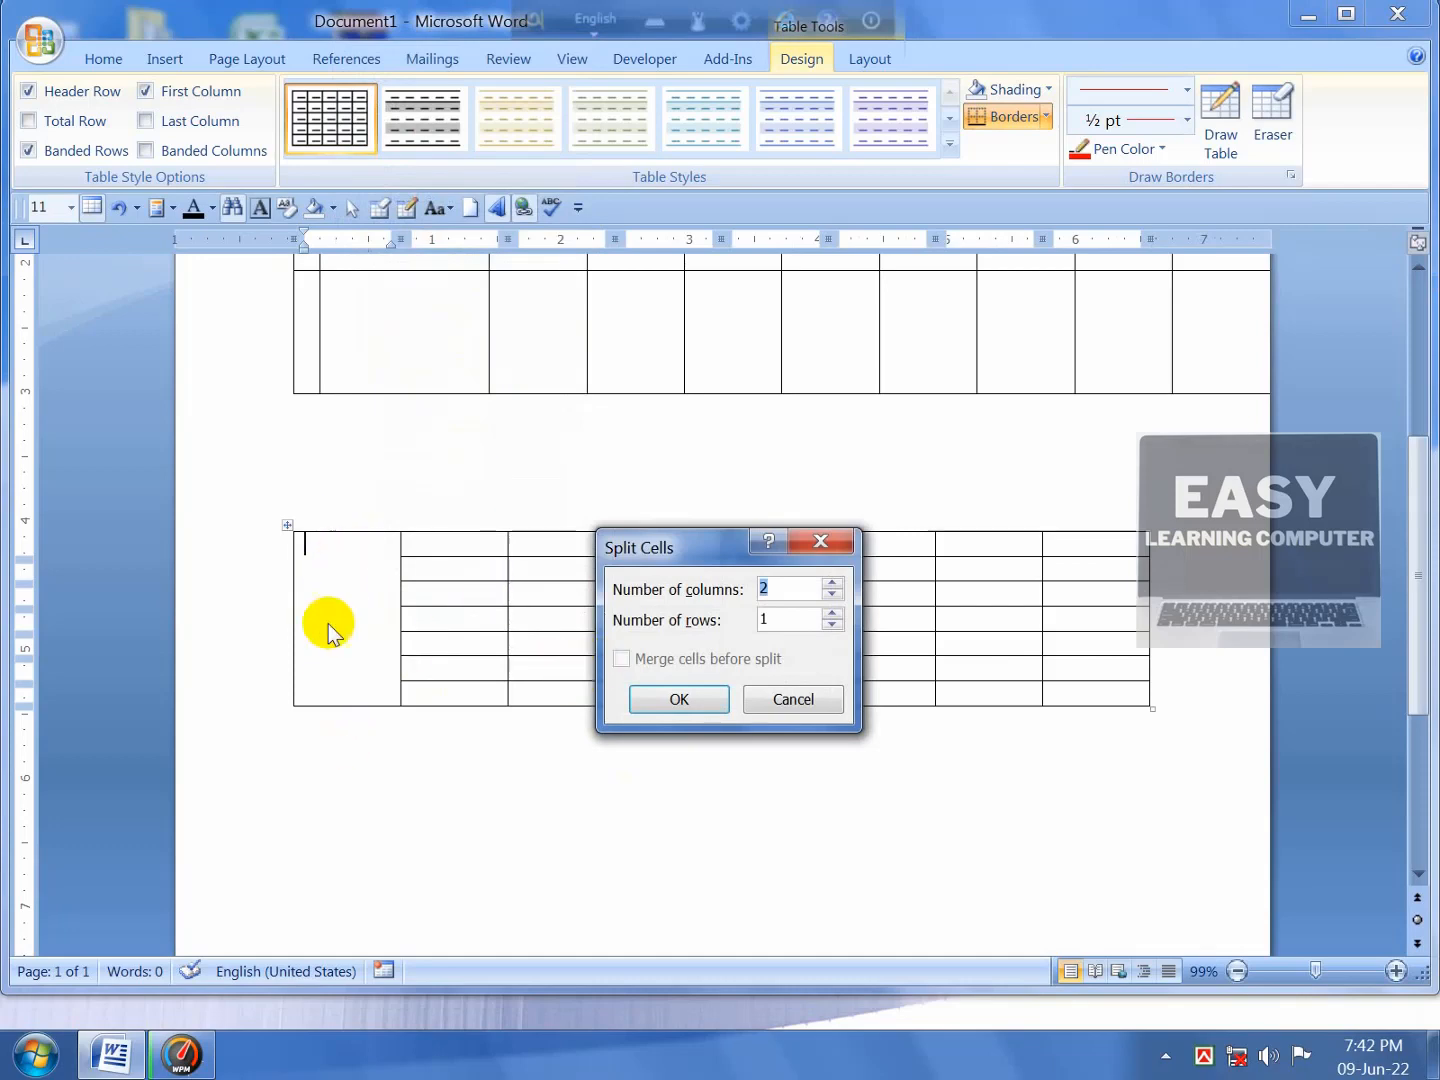
{"action": "left_click", "coordinate": [834, 594]}
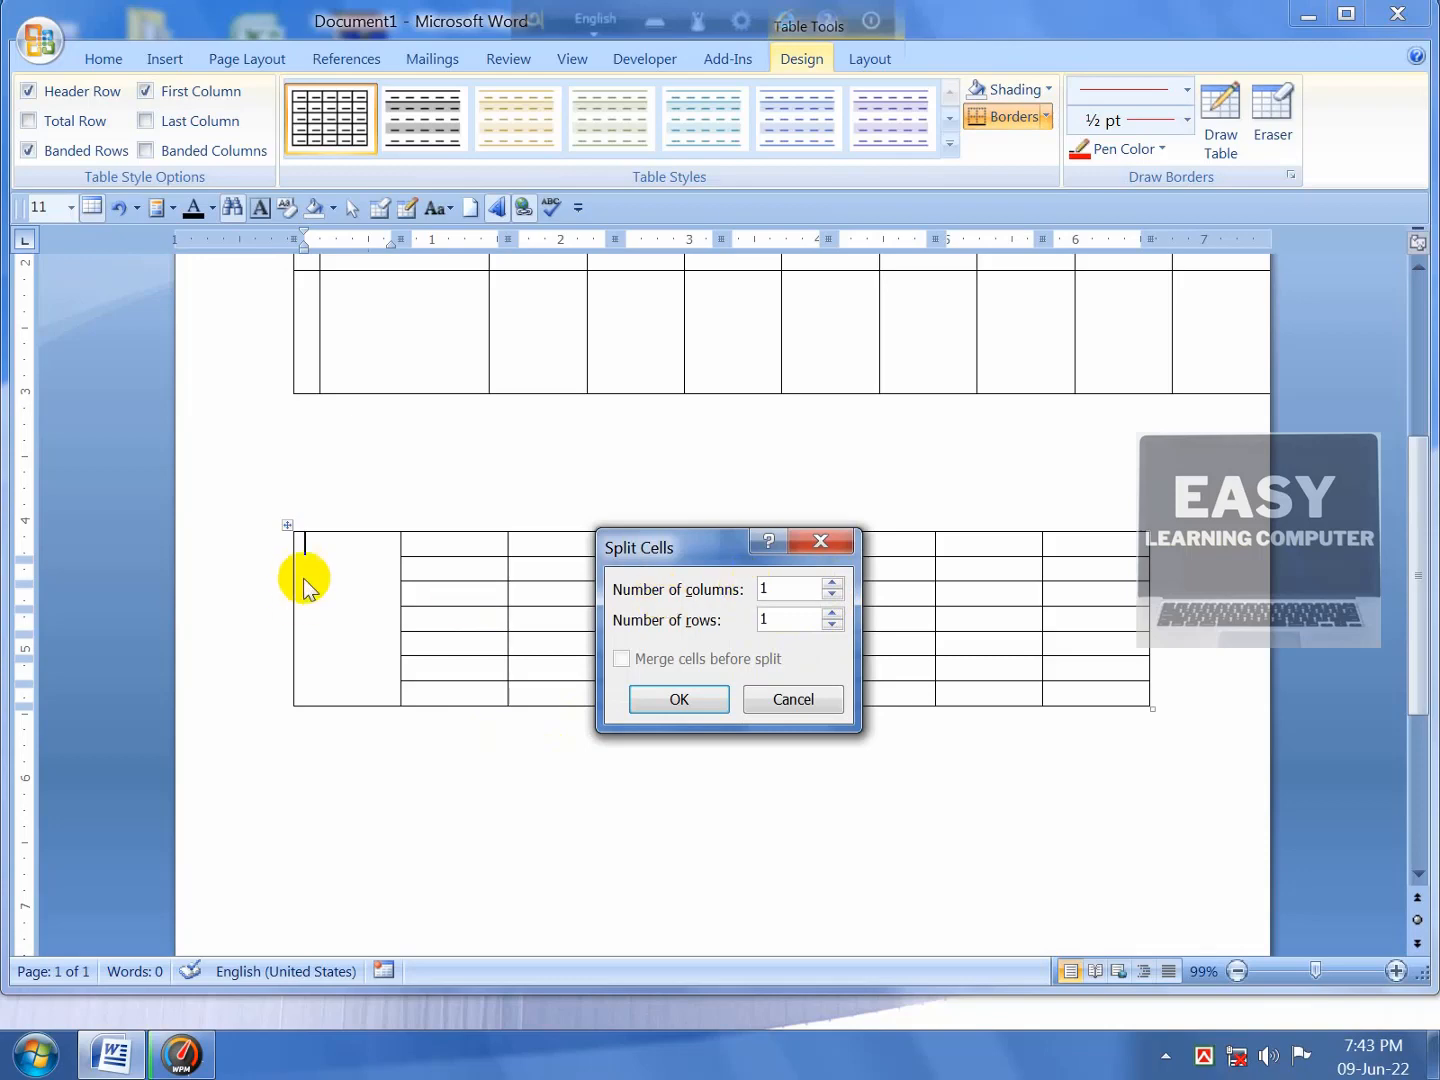
{"action": "key", "text": "Tab"}
{"action": "type", "text": "7"}
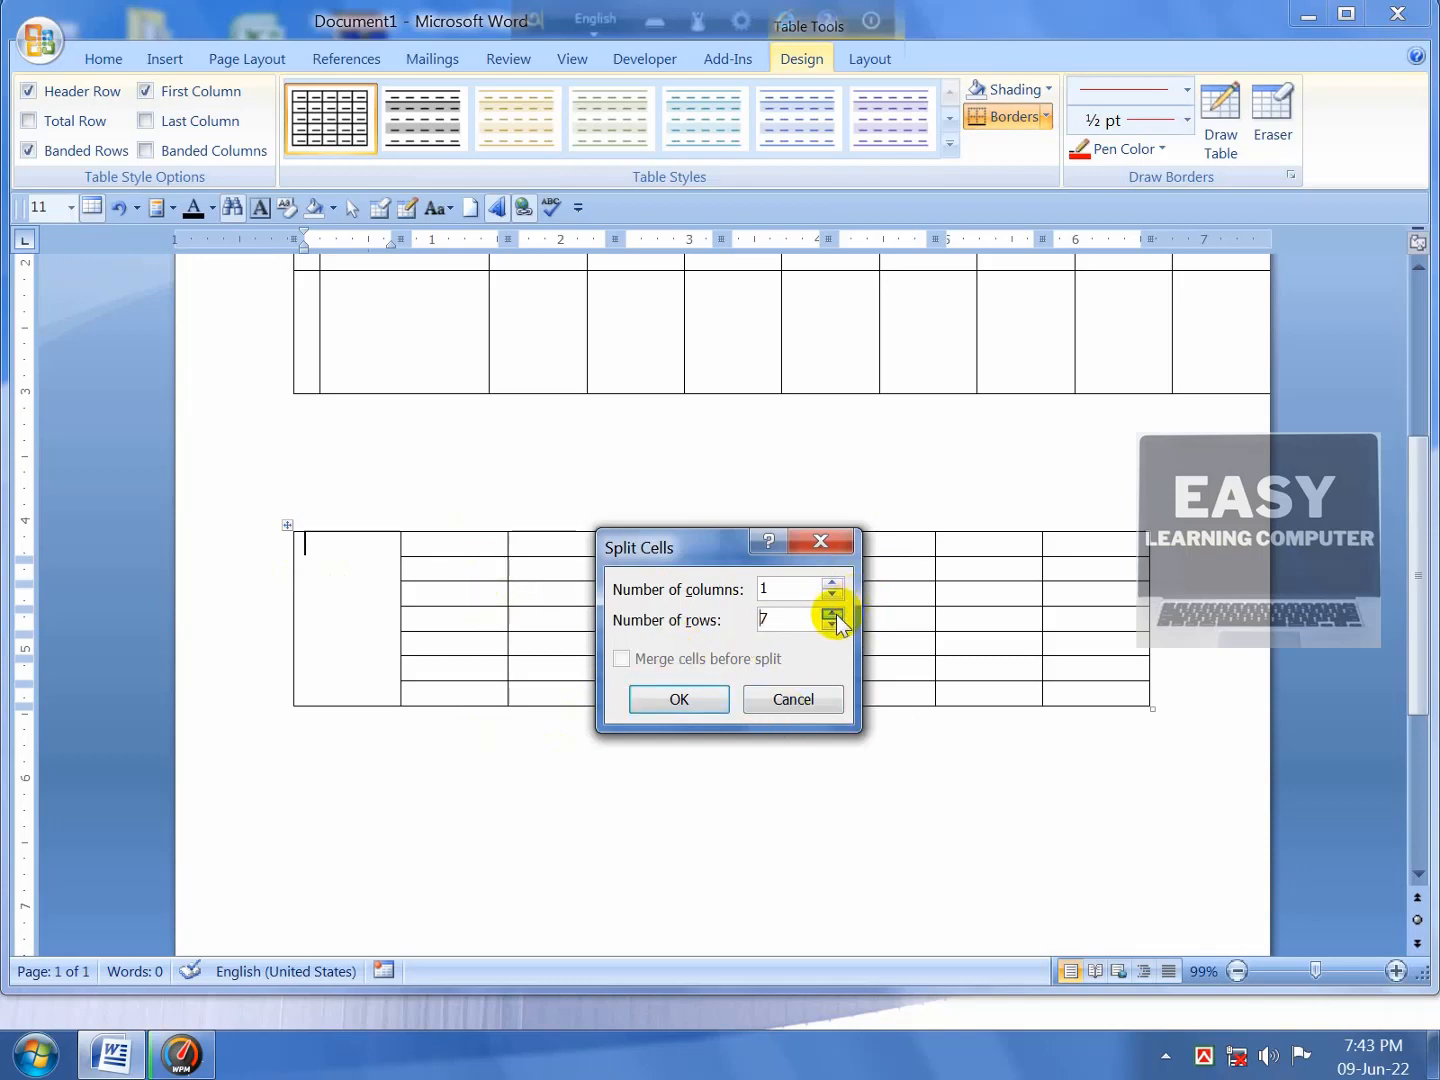
{"action": "left_click", "coordinate": [836, 614]}
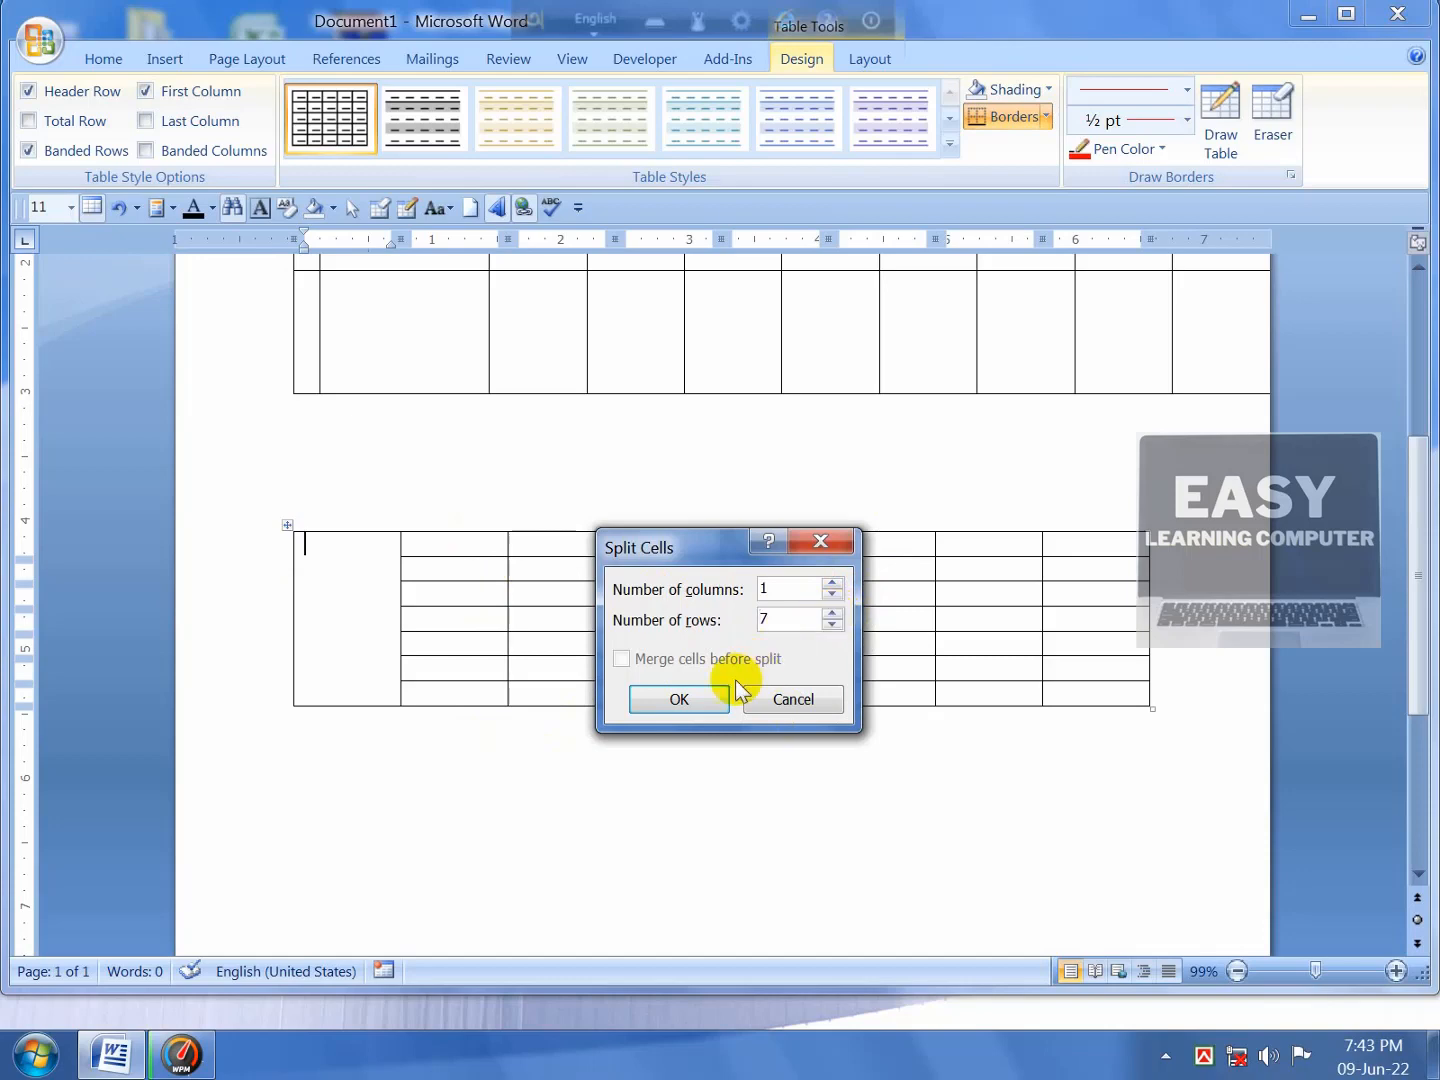
{"action": "left_click", "coordinate": [677, 697]}
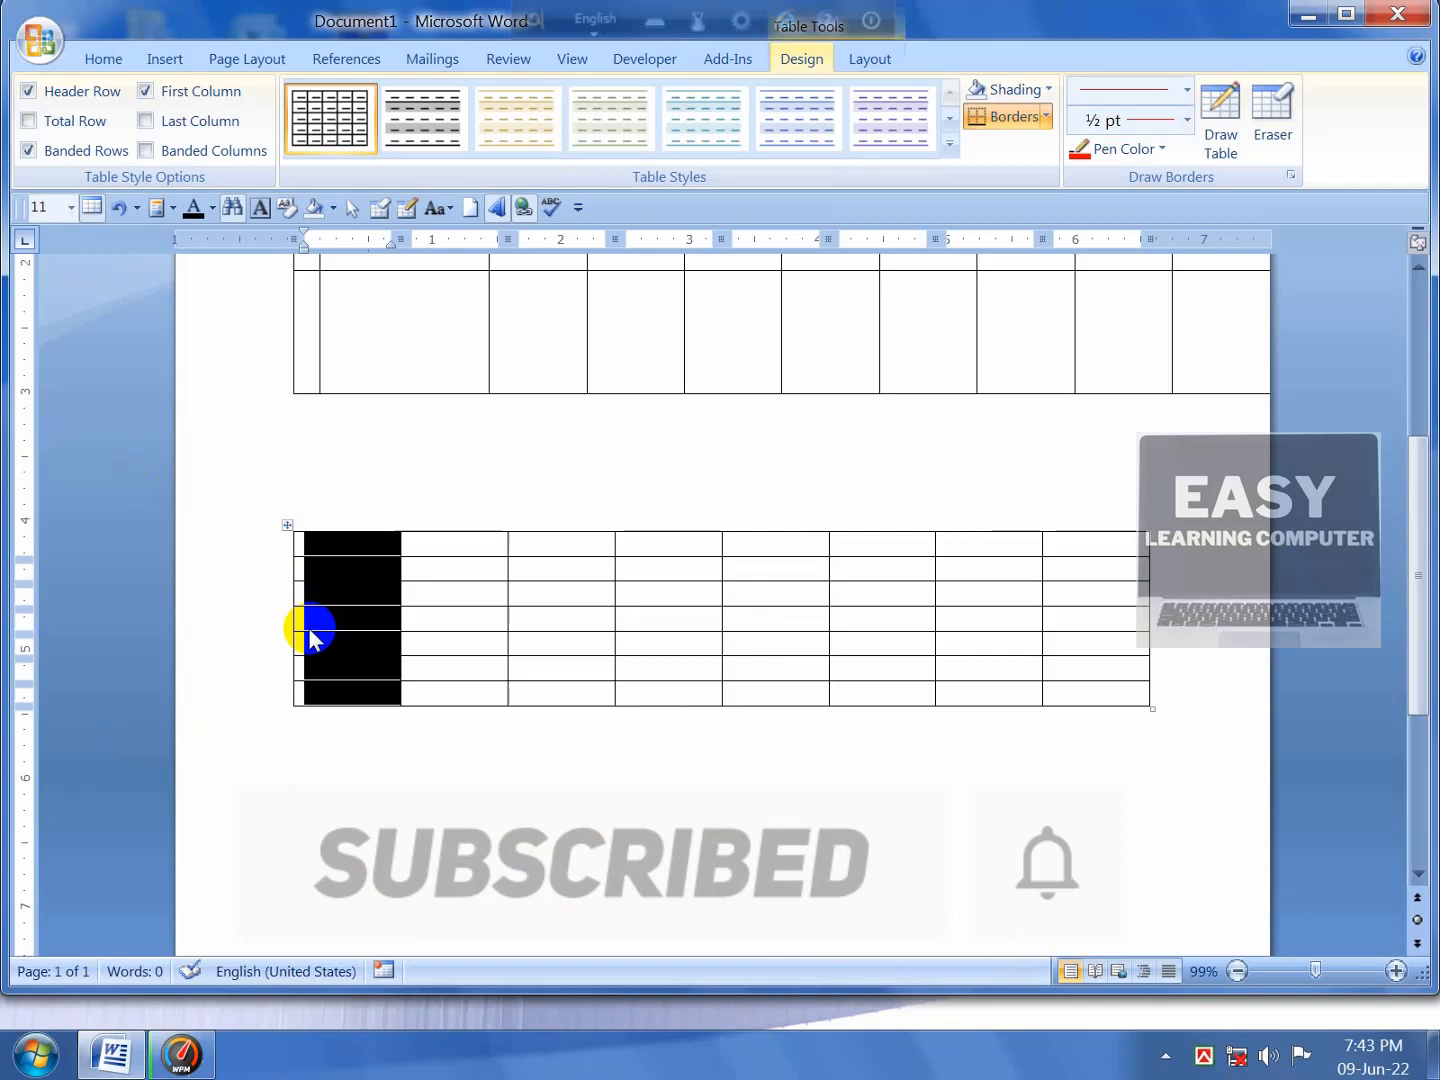
{"action": "left_click", "coordinate": [314, 622]}
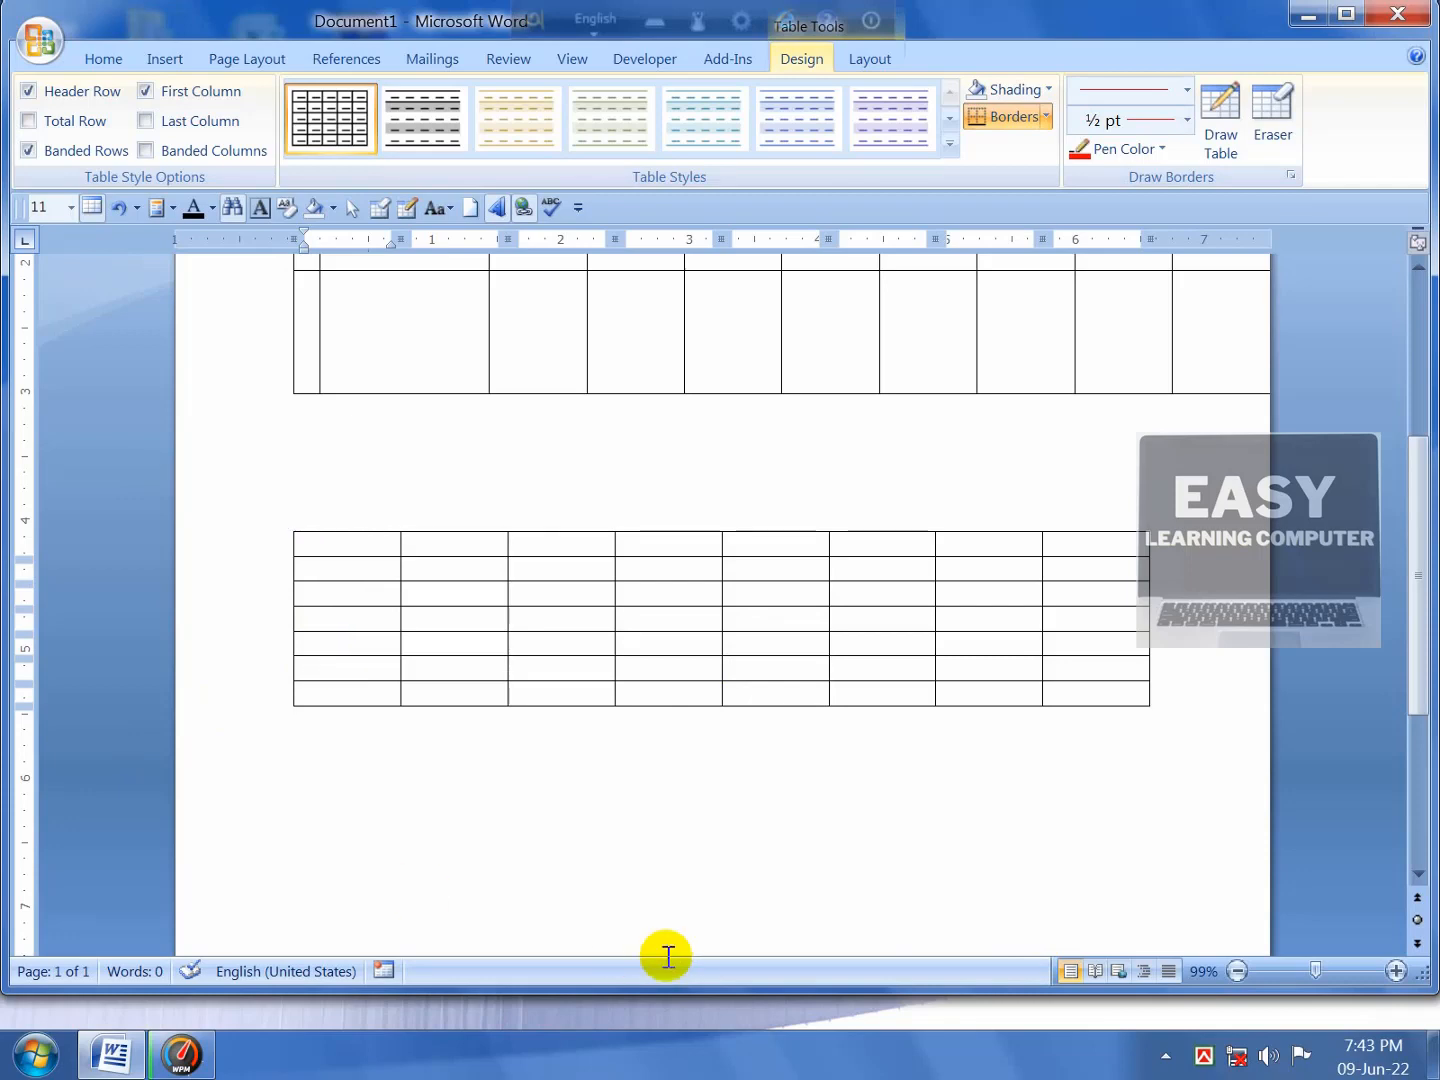
{"action": "left_click", "coordinate": [867, 779]}
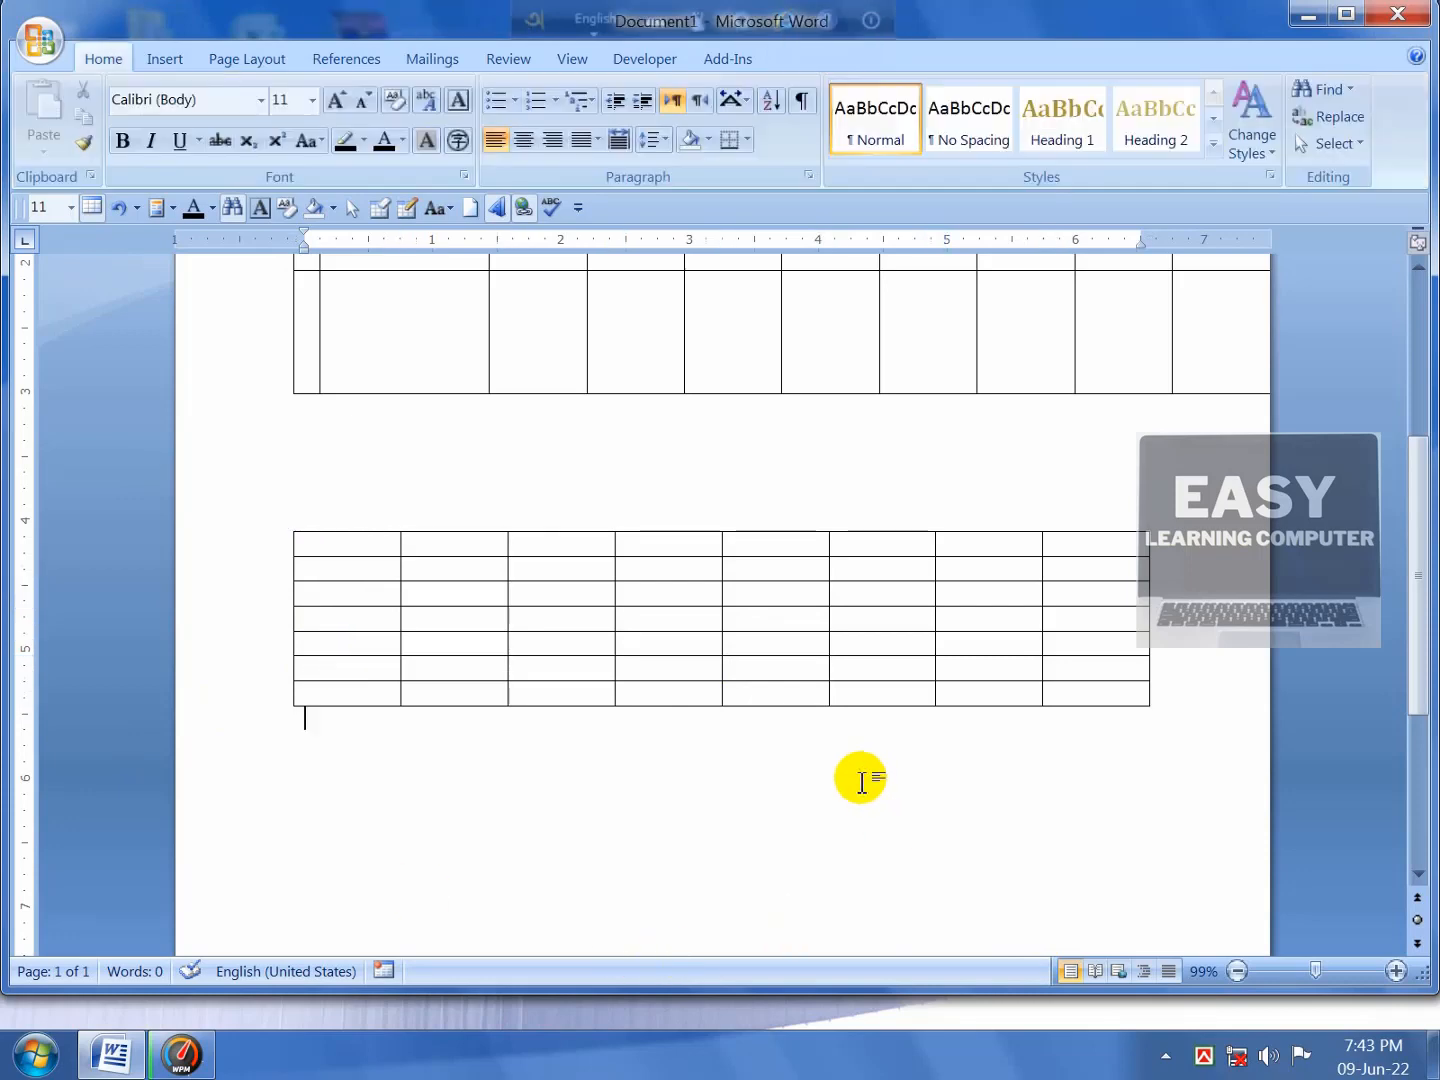